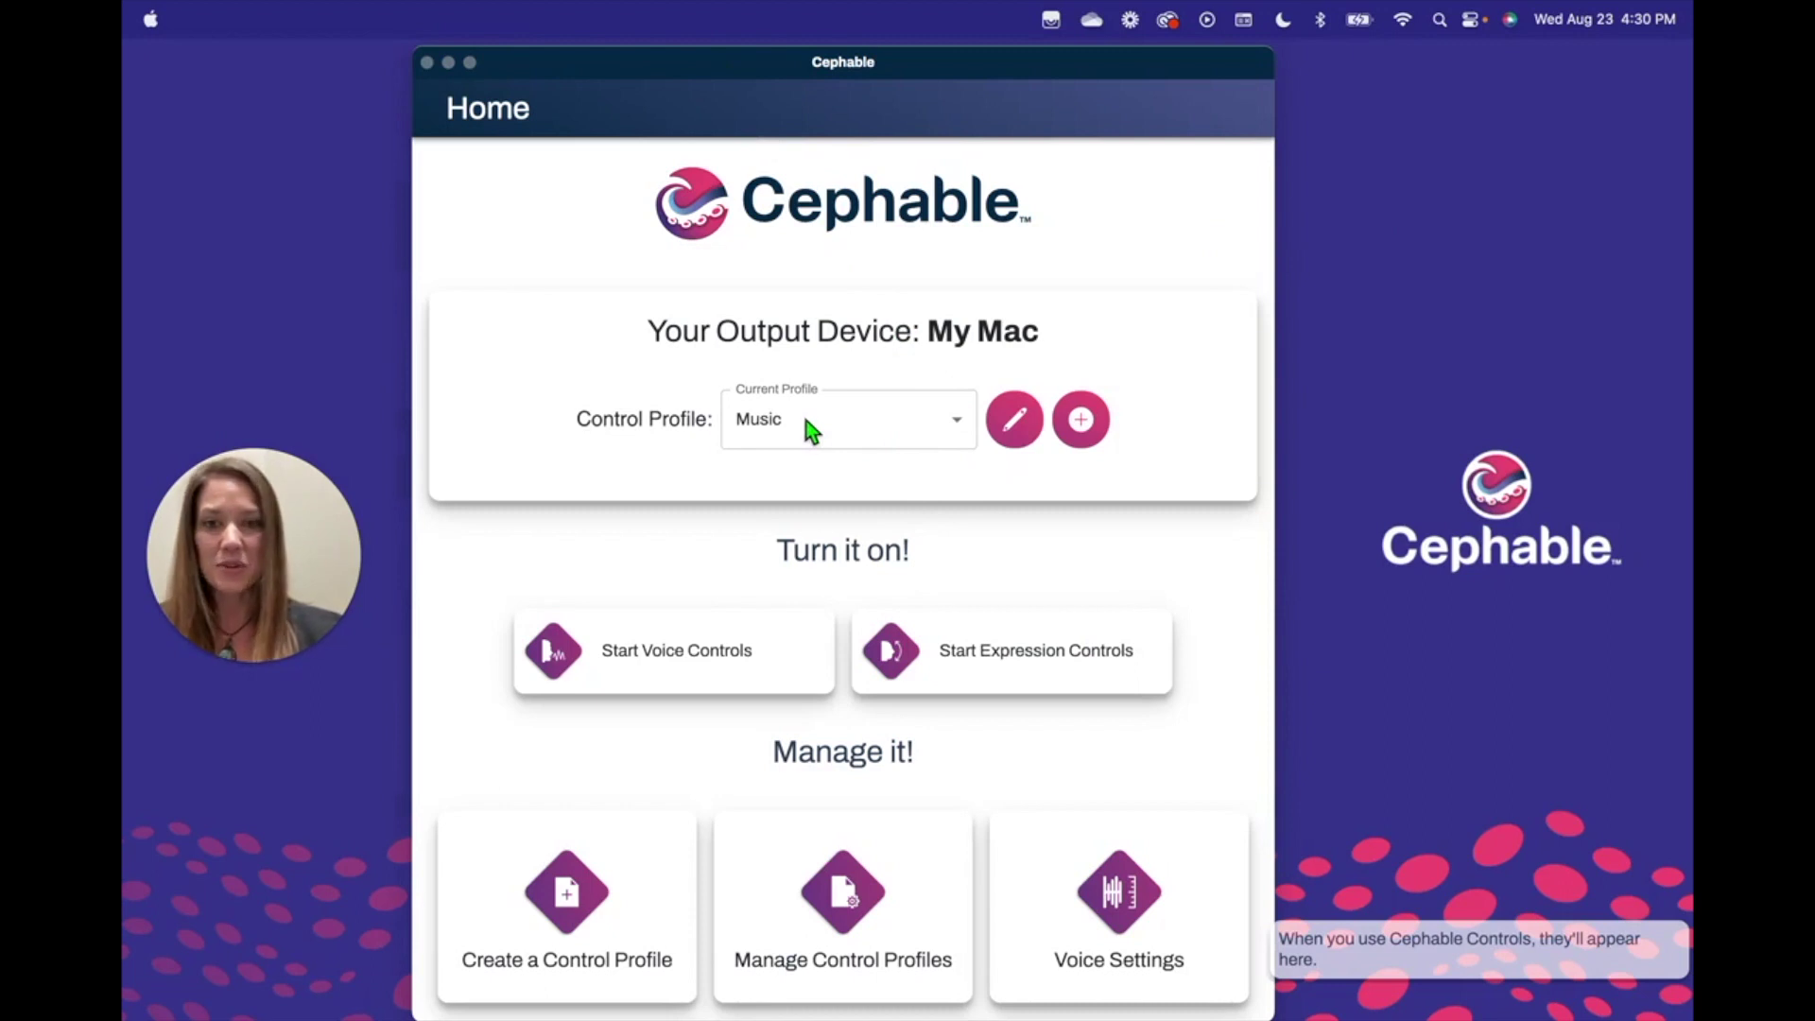
Step: Switch the current control profile to Neal.fun - Arrows and review its controls in the profile editor
click(954, 420)
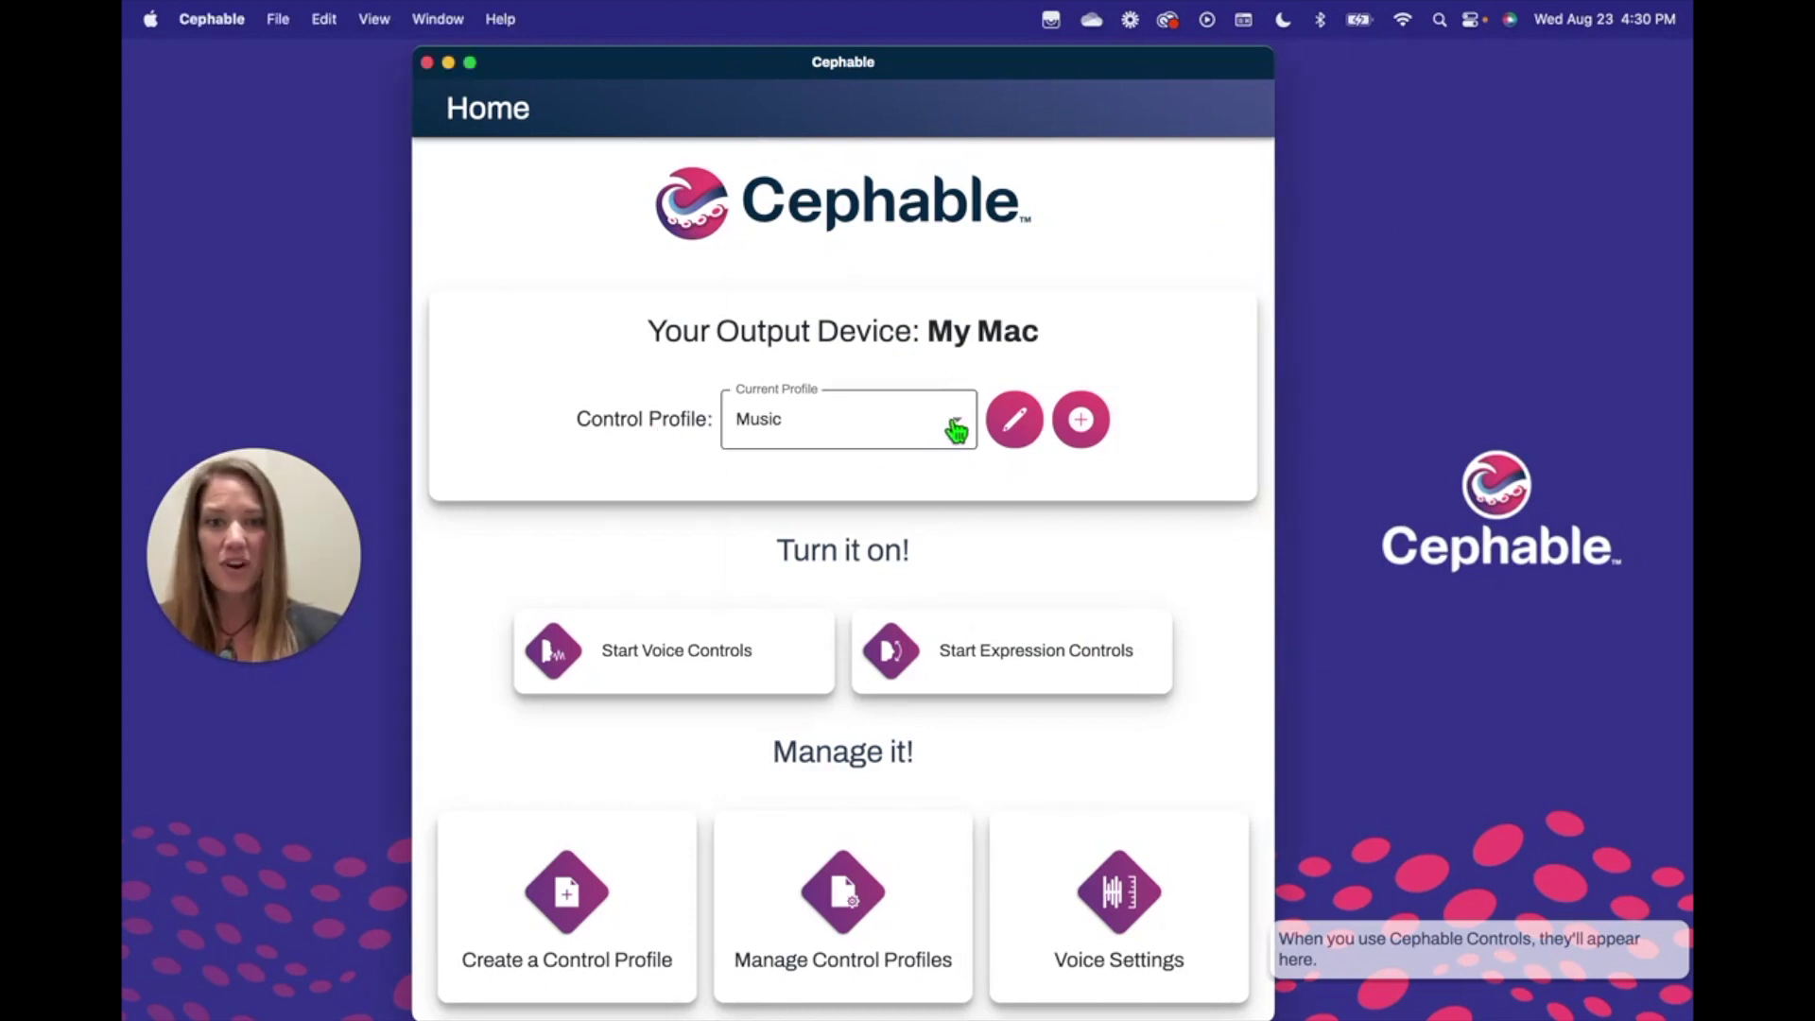
click(955, 423)
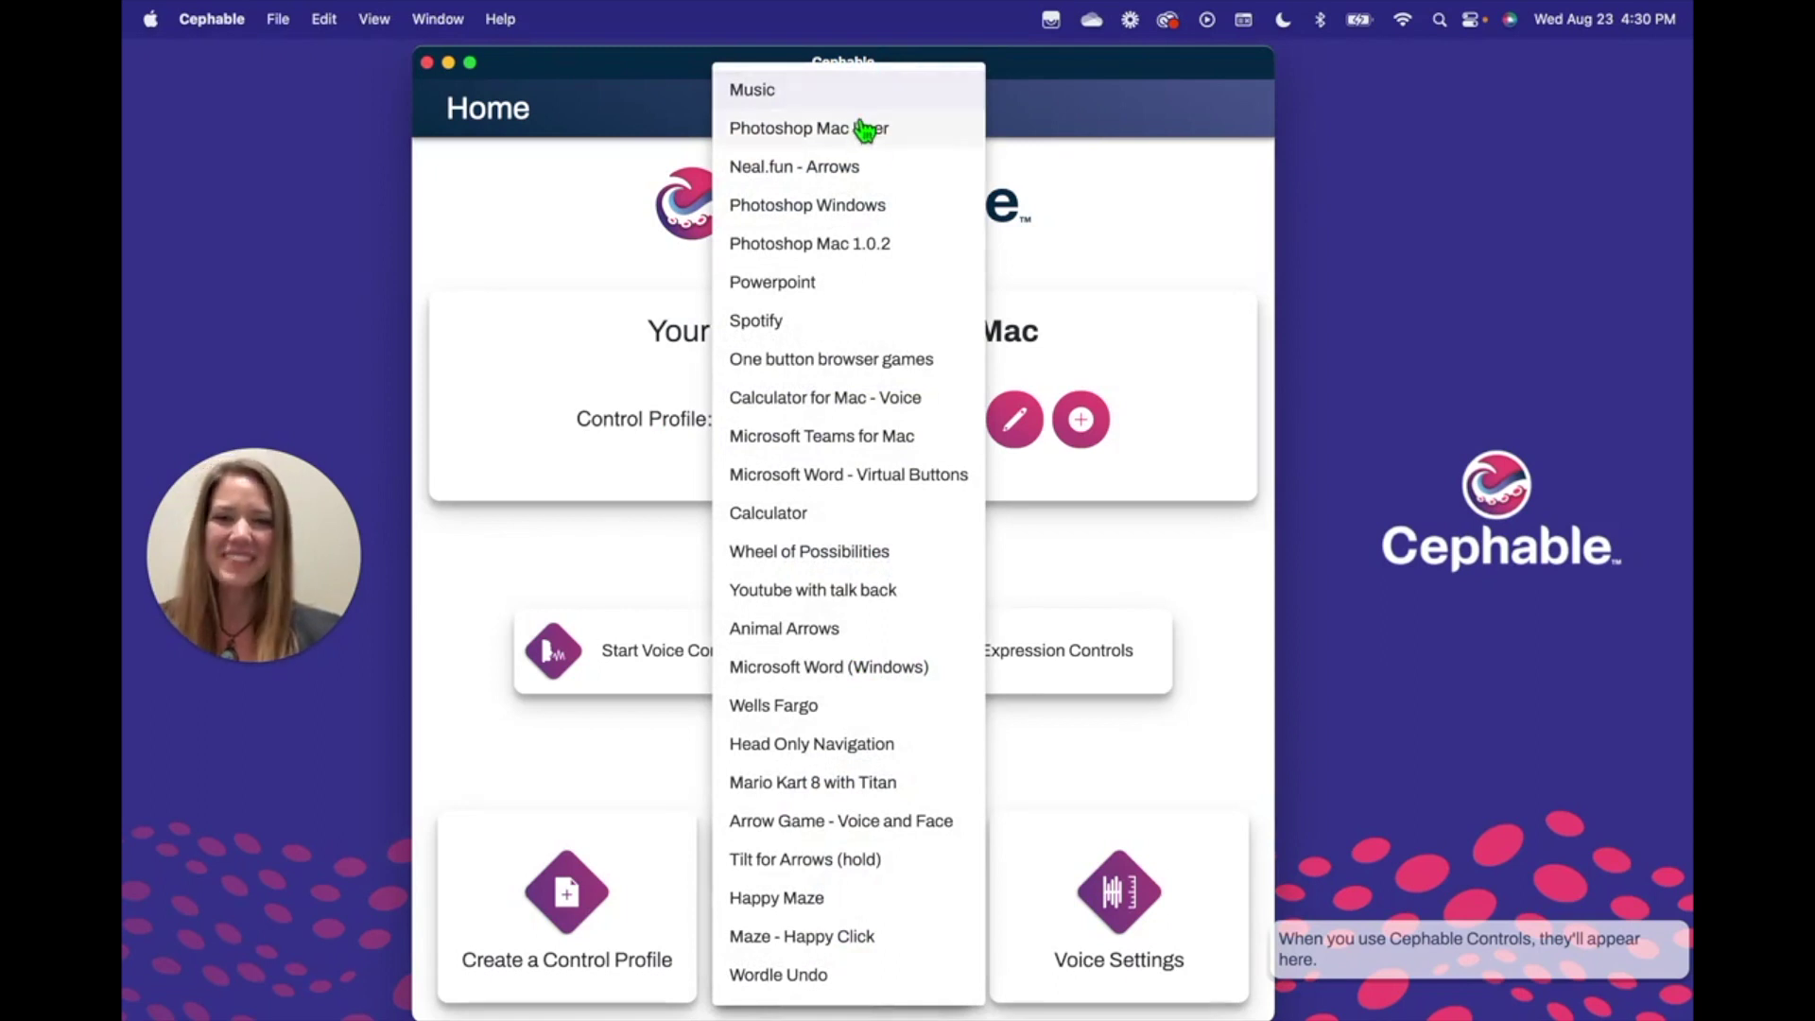
click(860, 168)
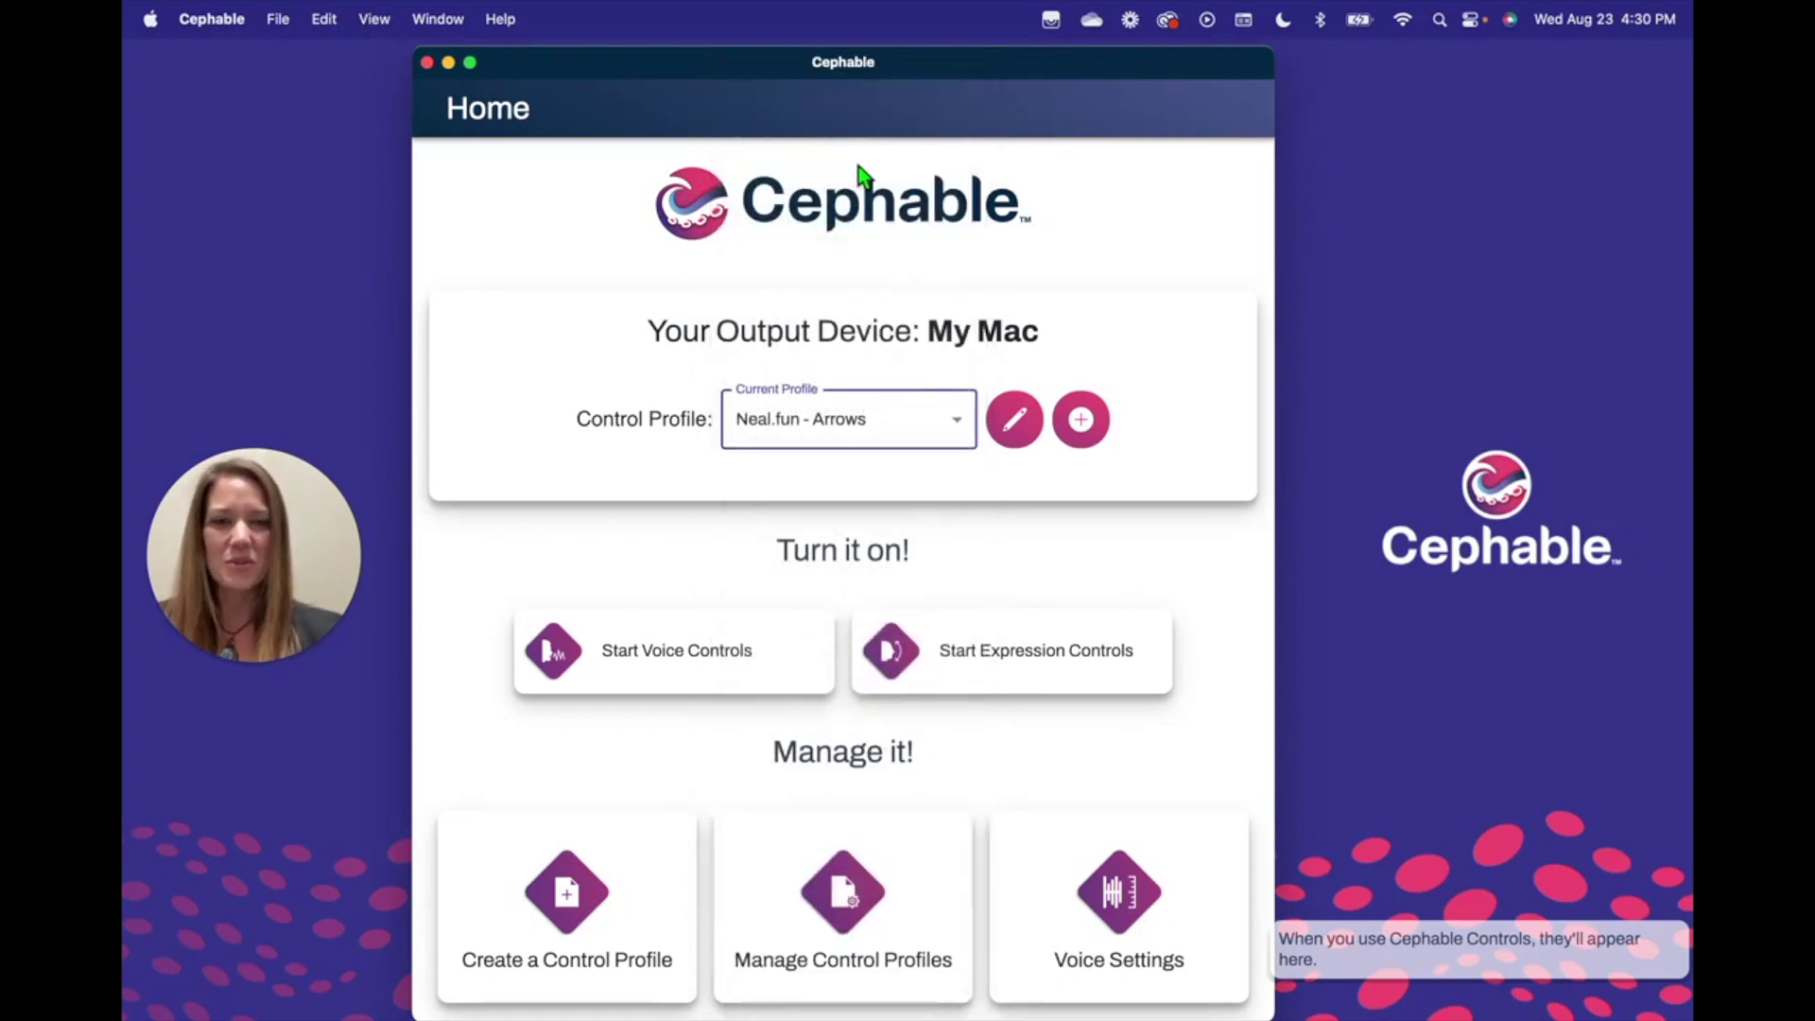
click(1014, 421)
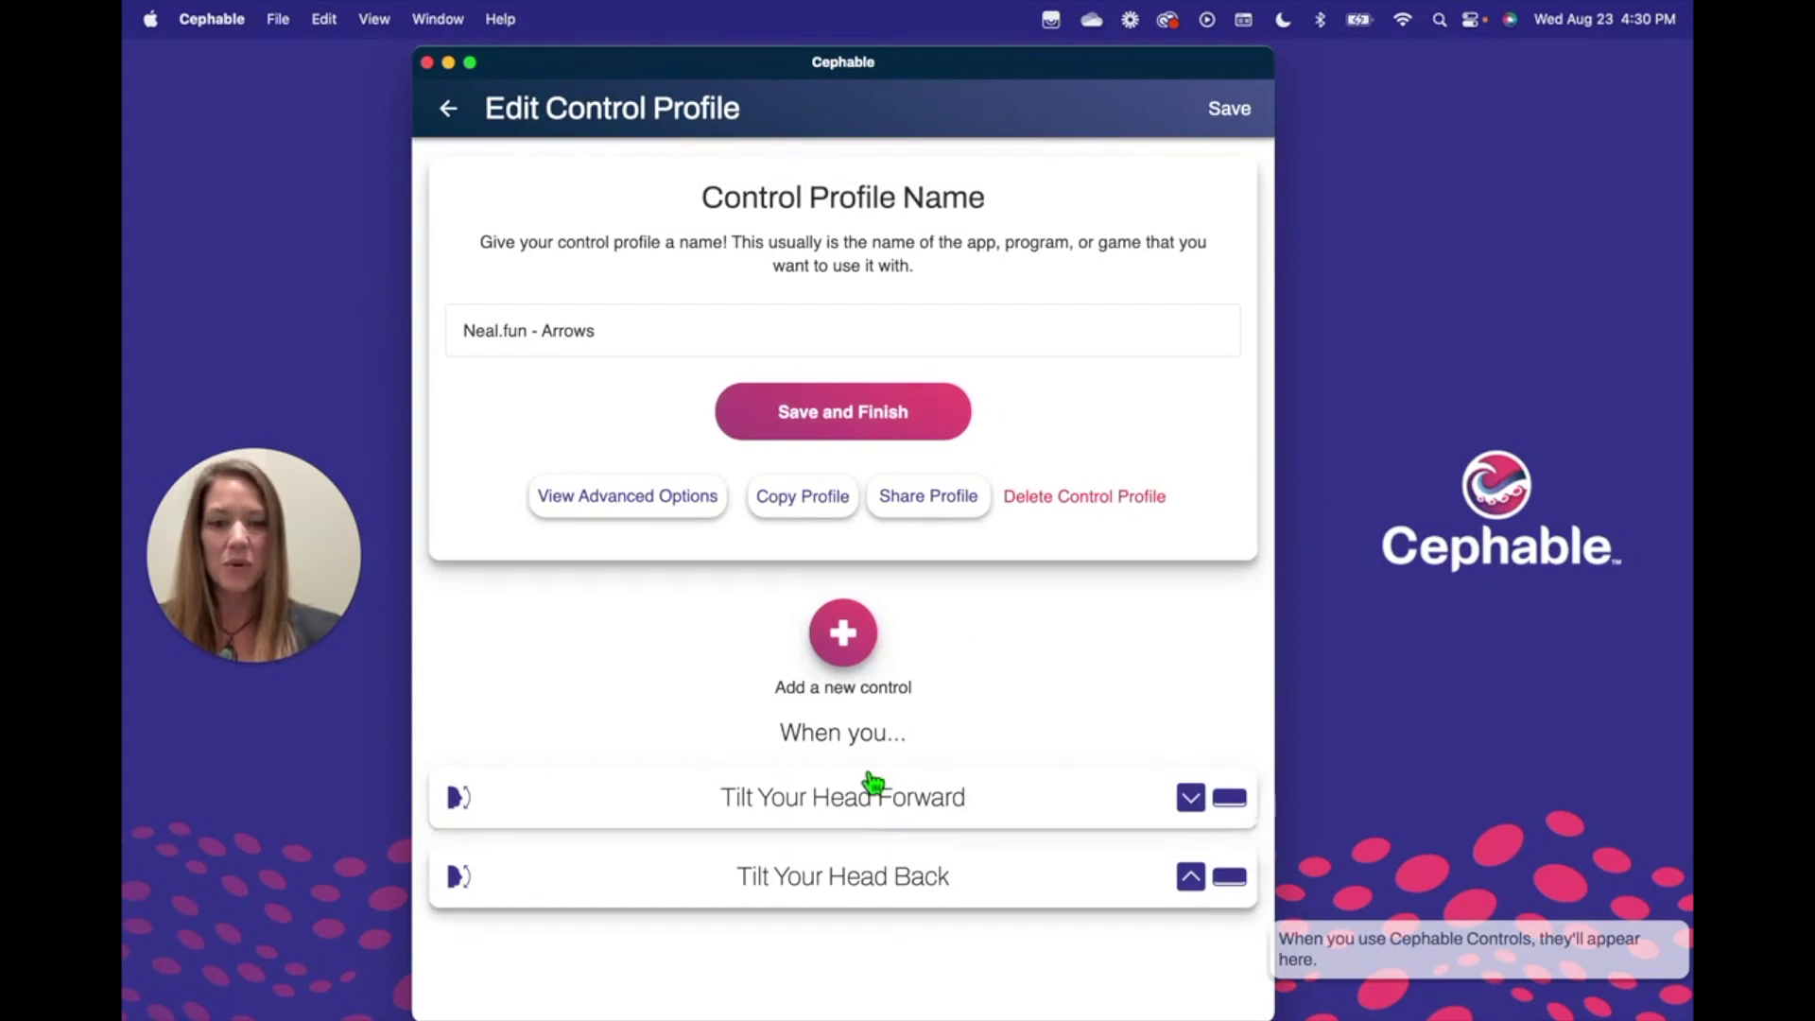
click(449, 112)
Step: Switch the current control profile to Powerpoint and review its list of voice commands
click(949, 430)
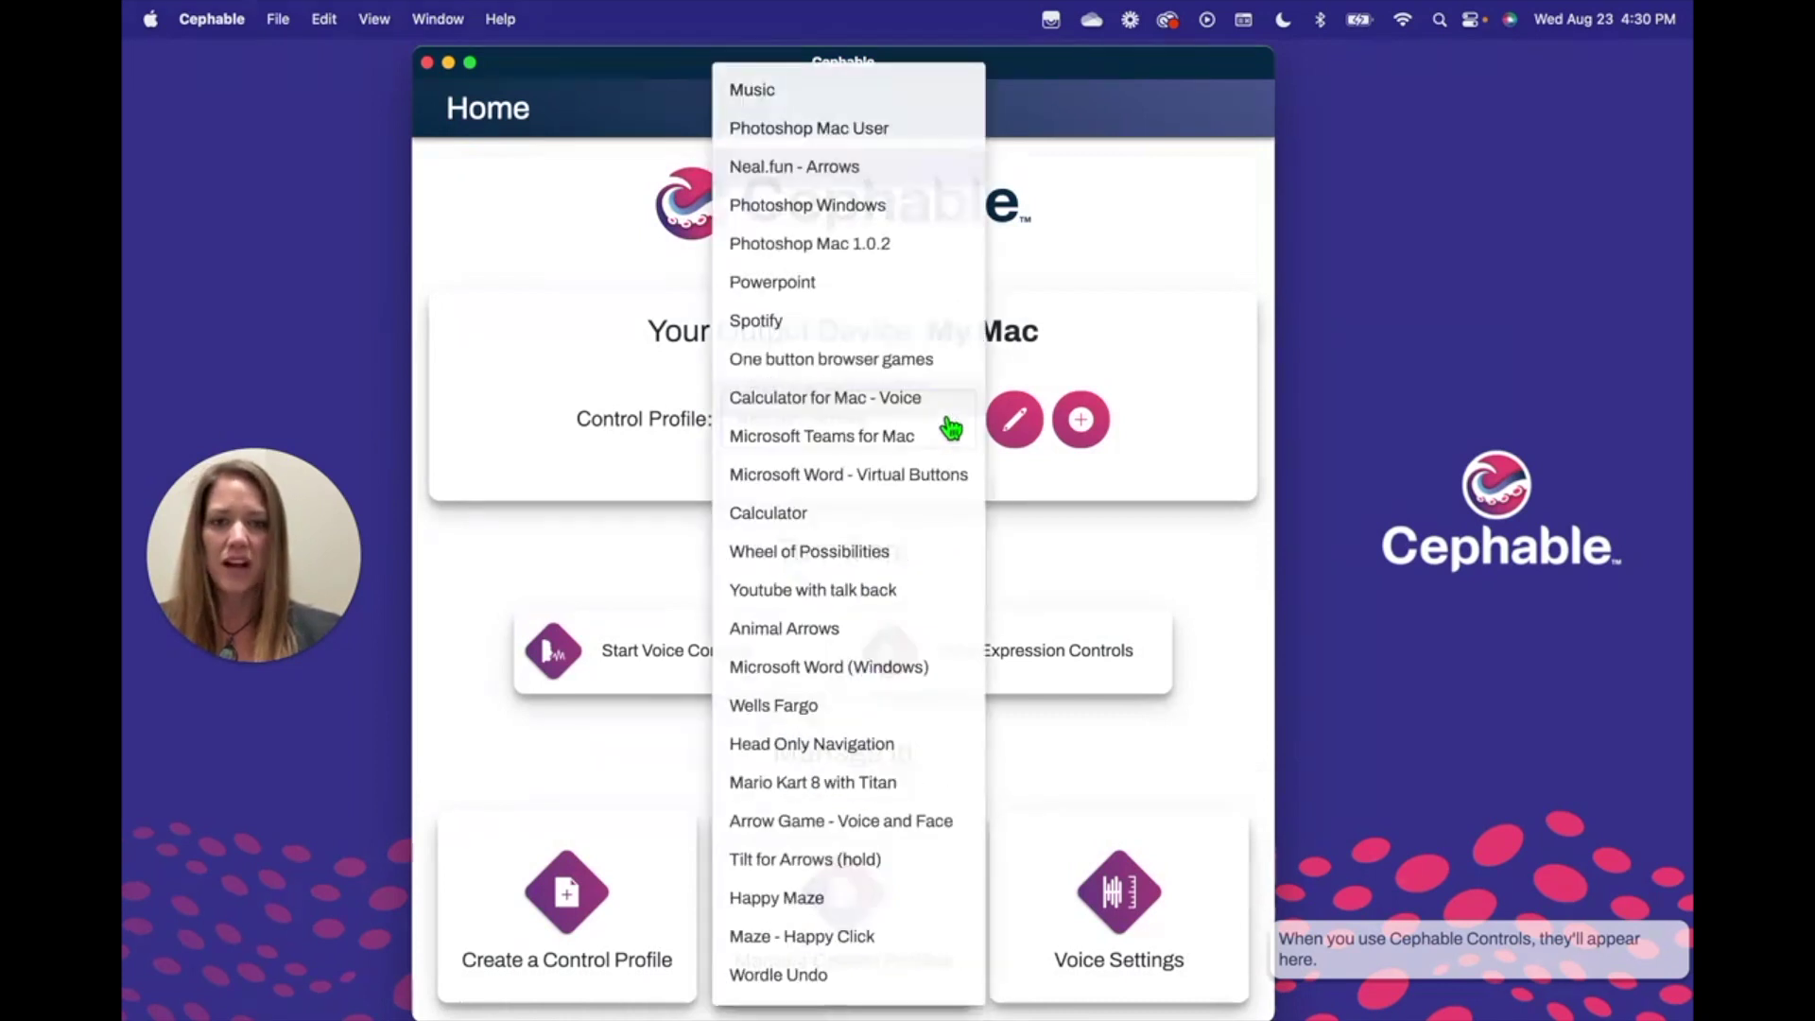
click(858, 291)
click(1013, 419)
scroll(936, 762, down, 15)
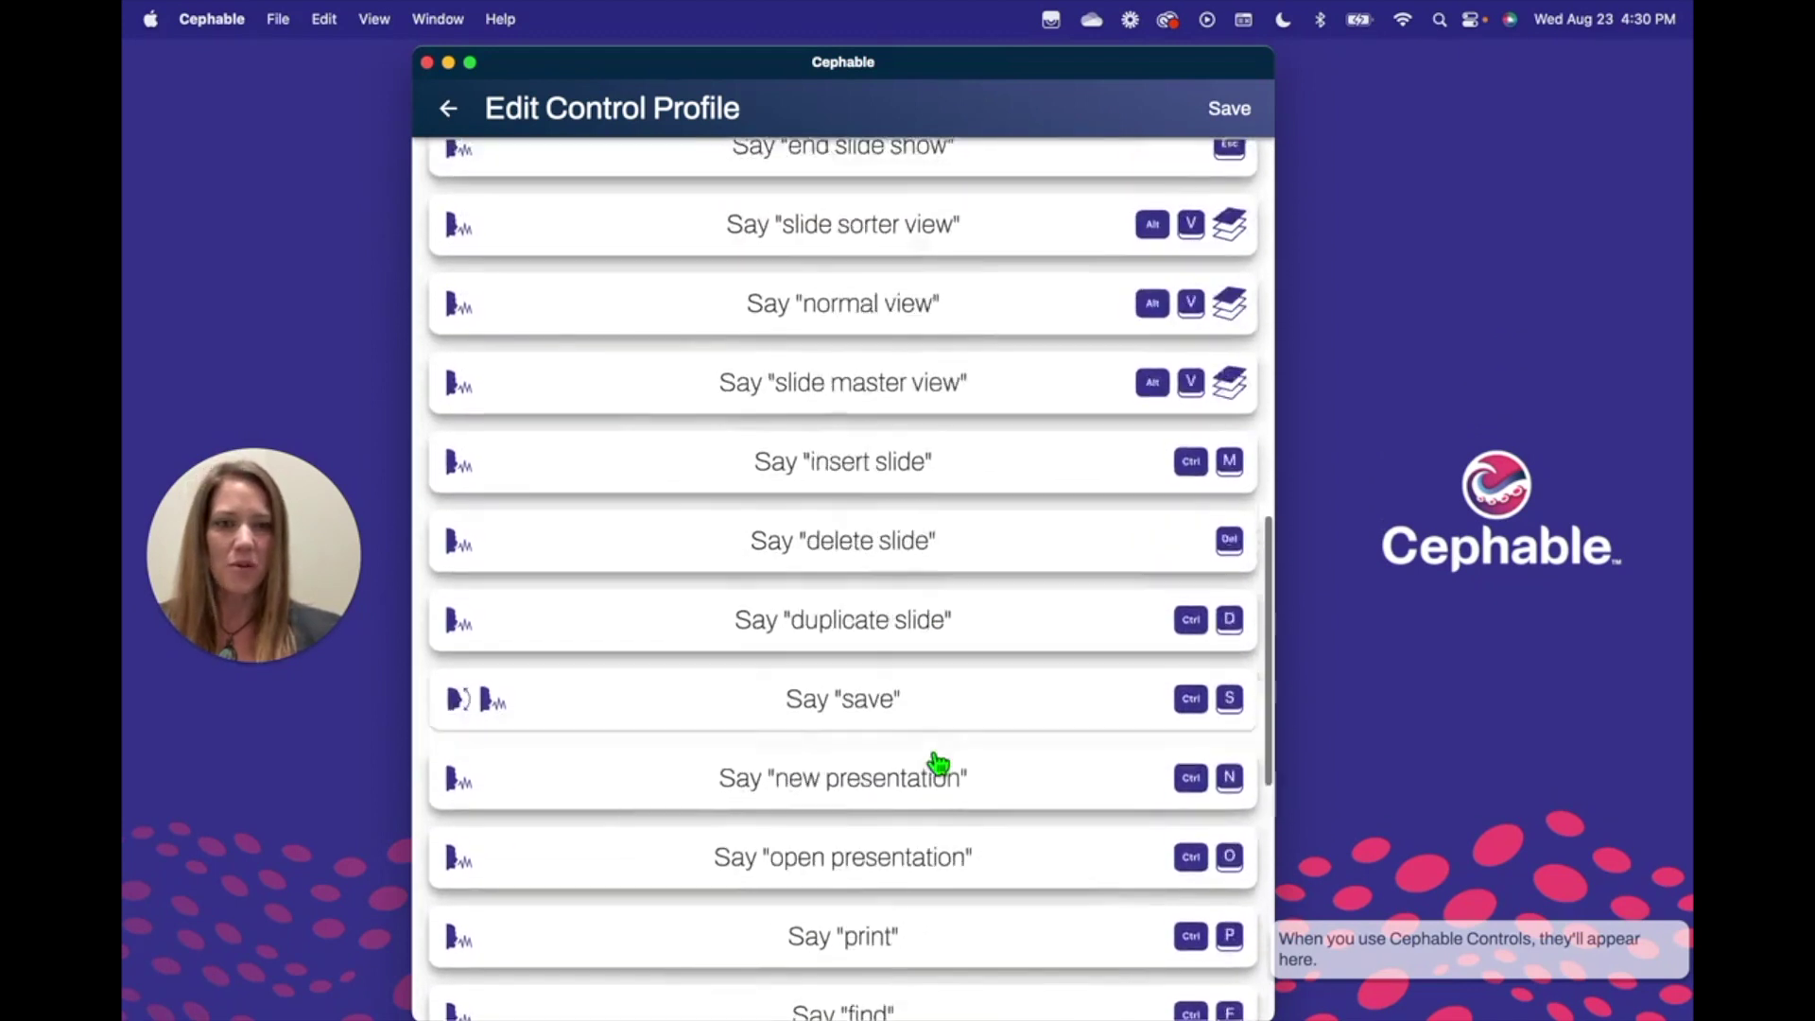
scroll(936, 762, up, 15)
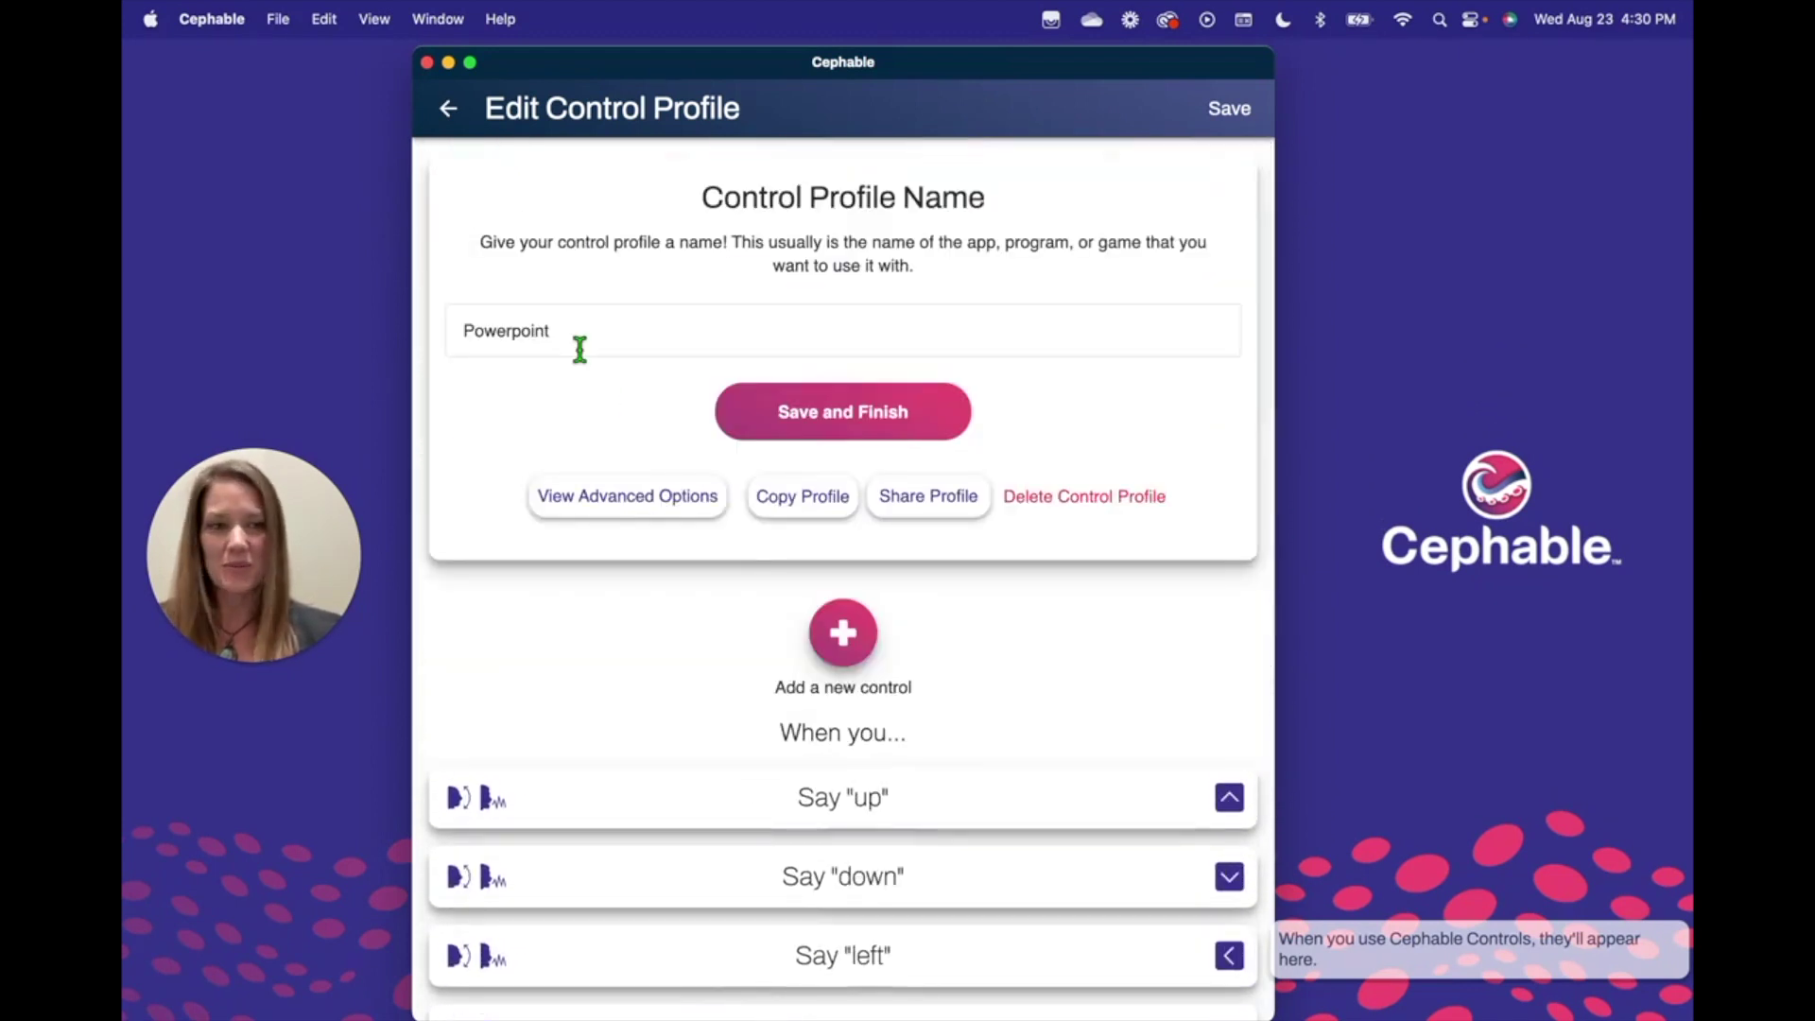
click(447, 109)
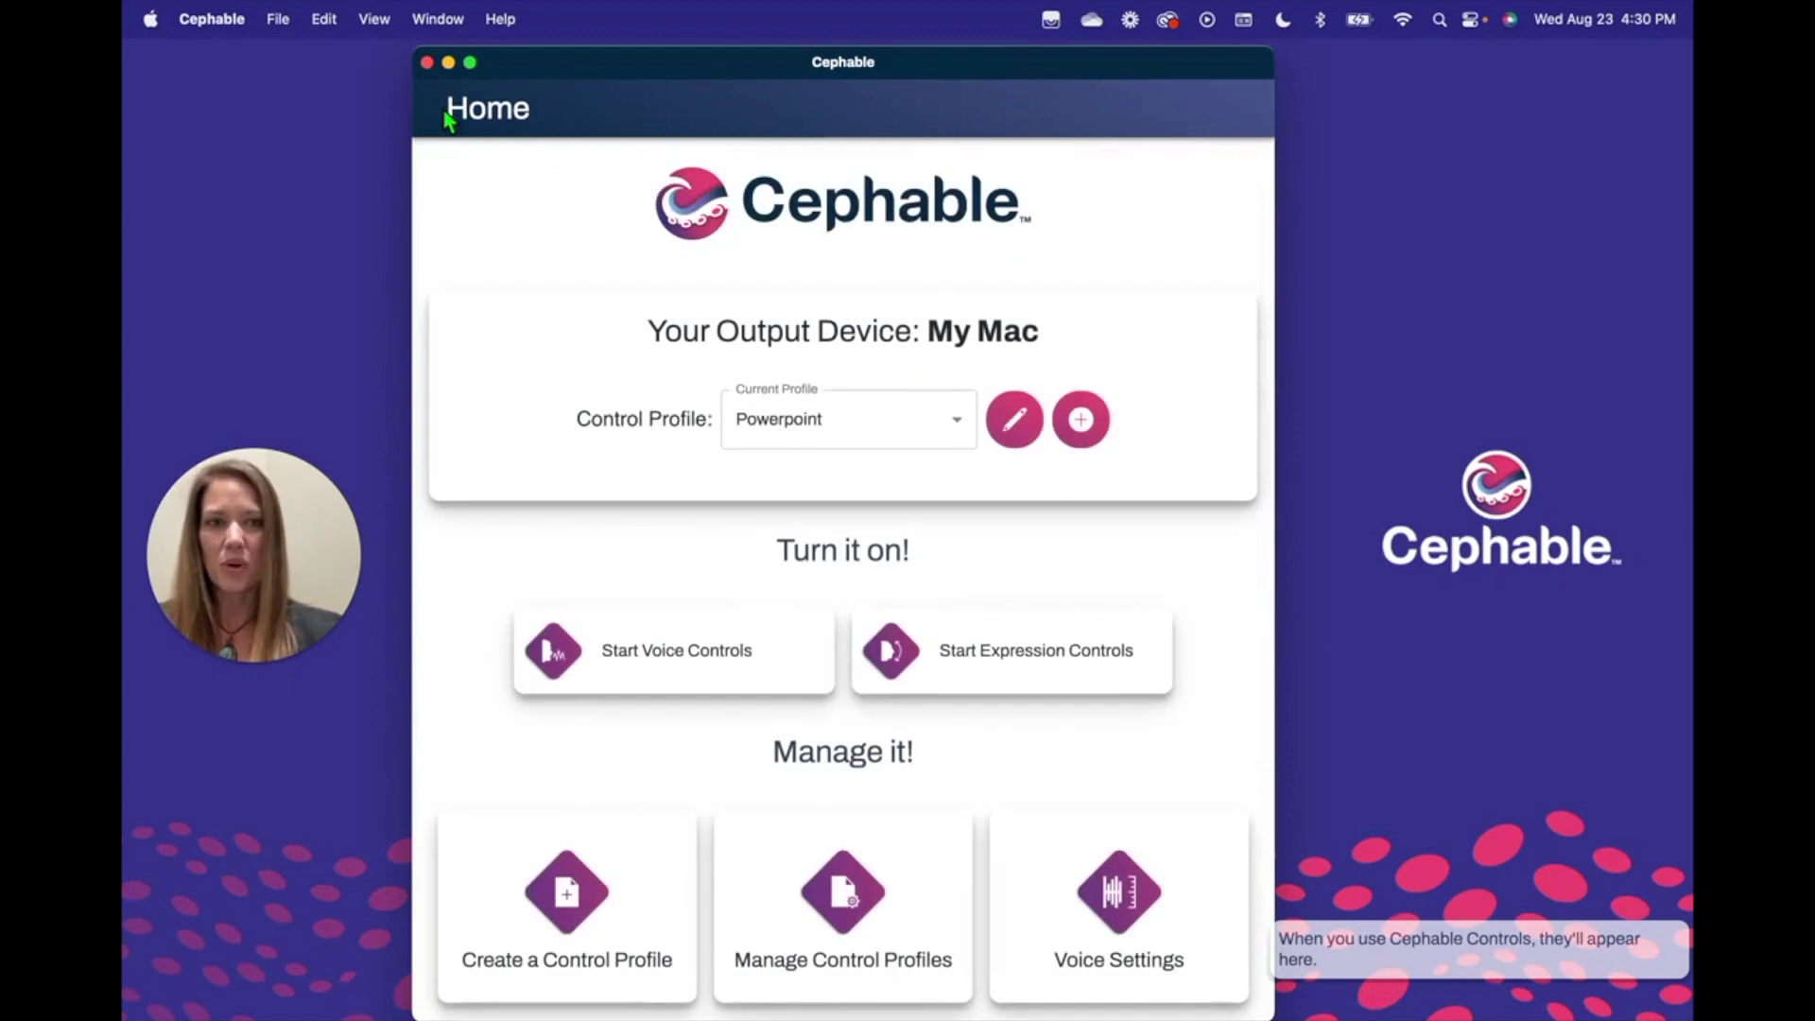
Step: Switch to Discord and find the Hogwarts legacy profile link in the Cephable Community's control-profiles channel
click(1398, 223)
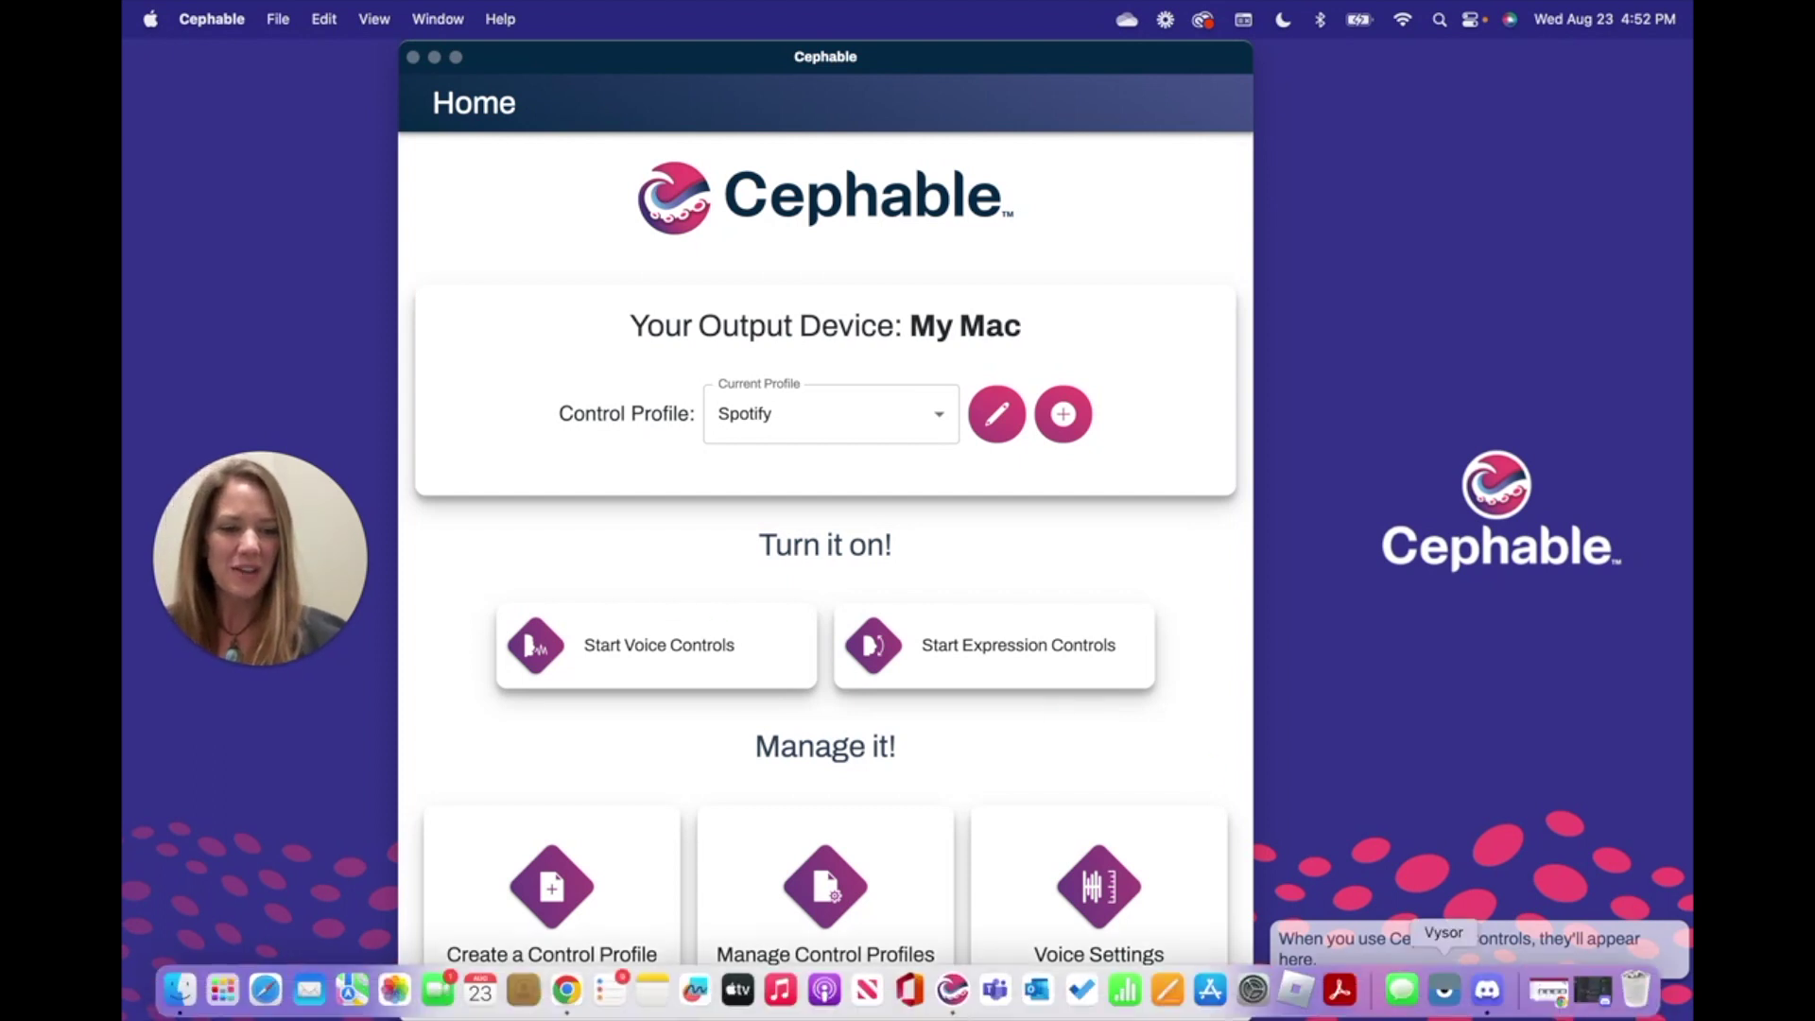
click(1487, 990)
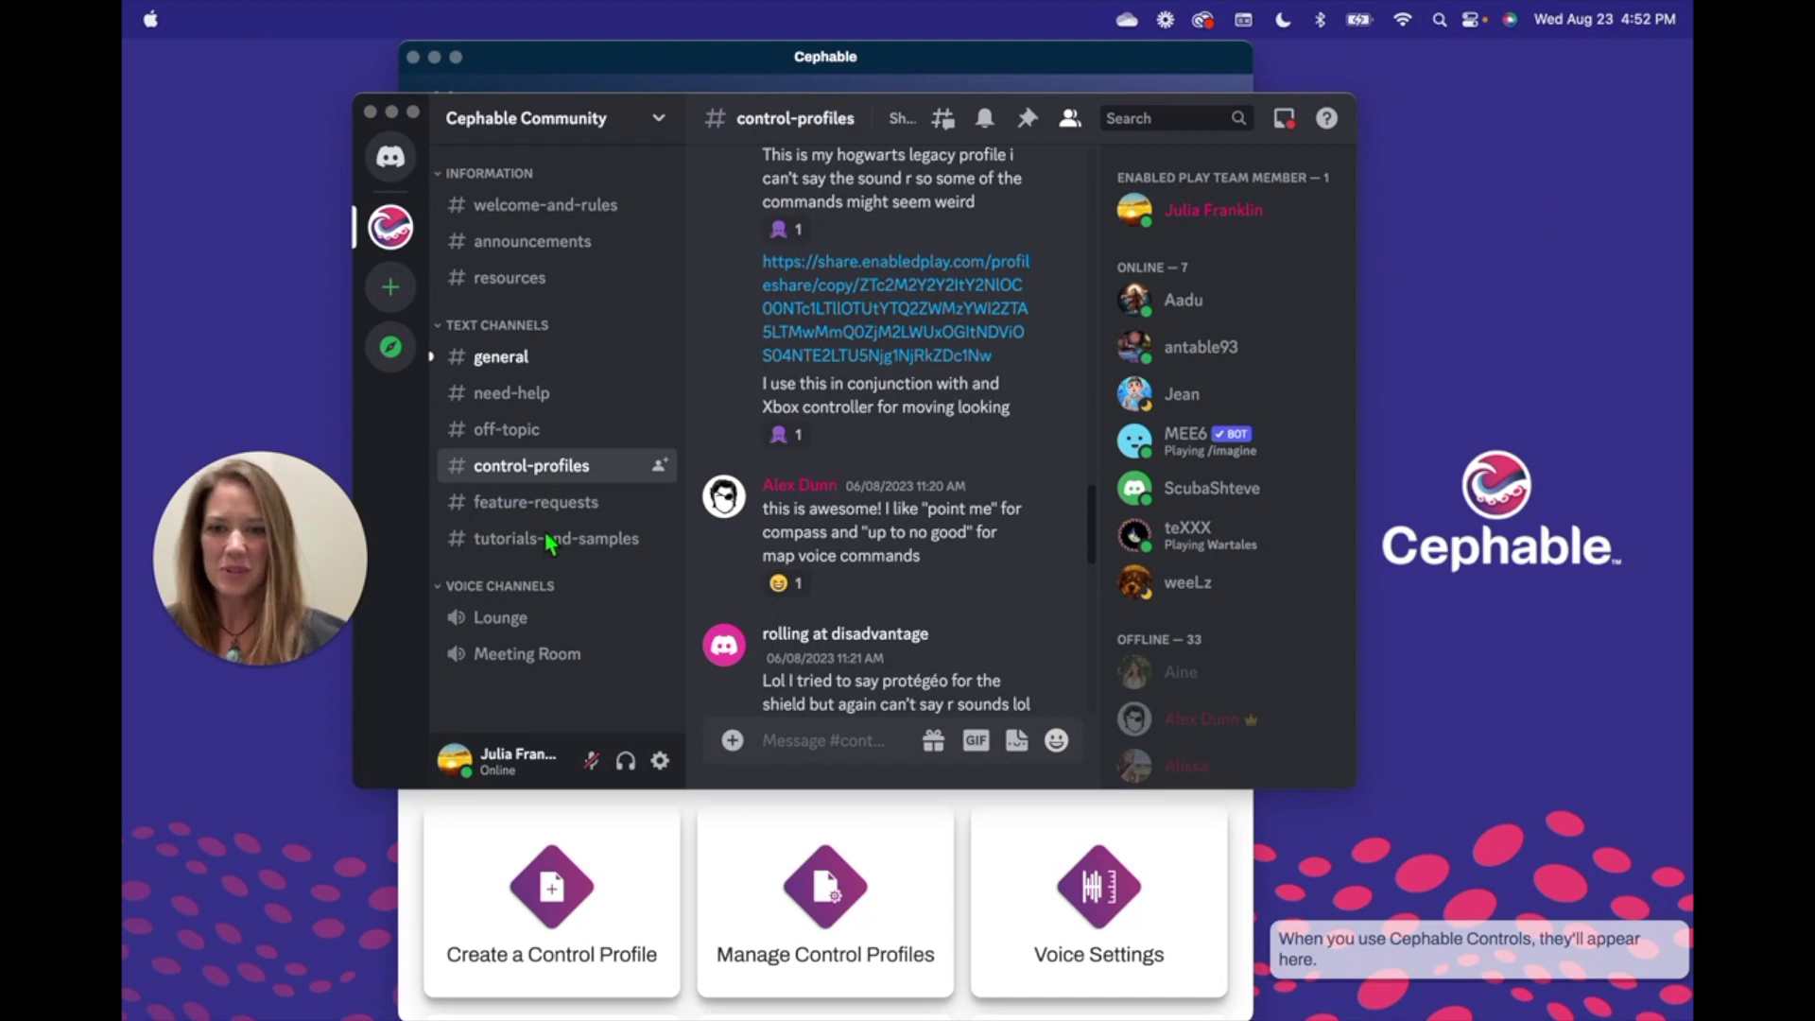
click(541, 468)
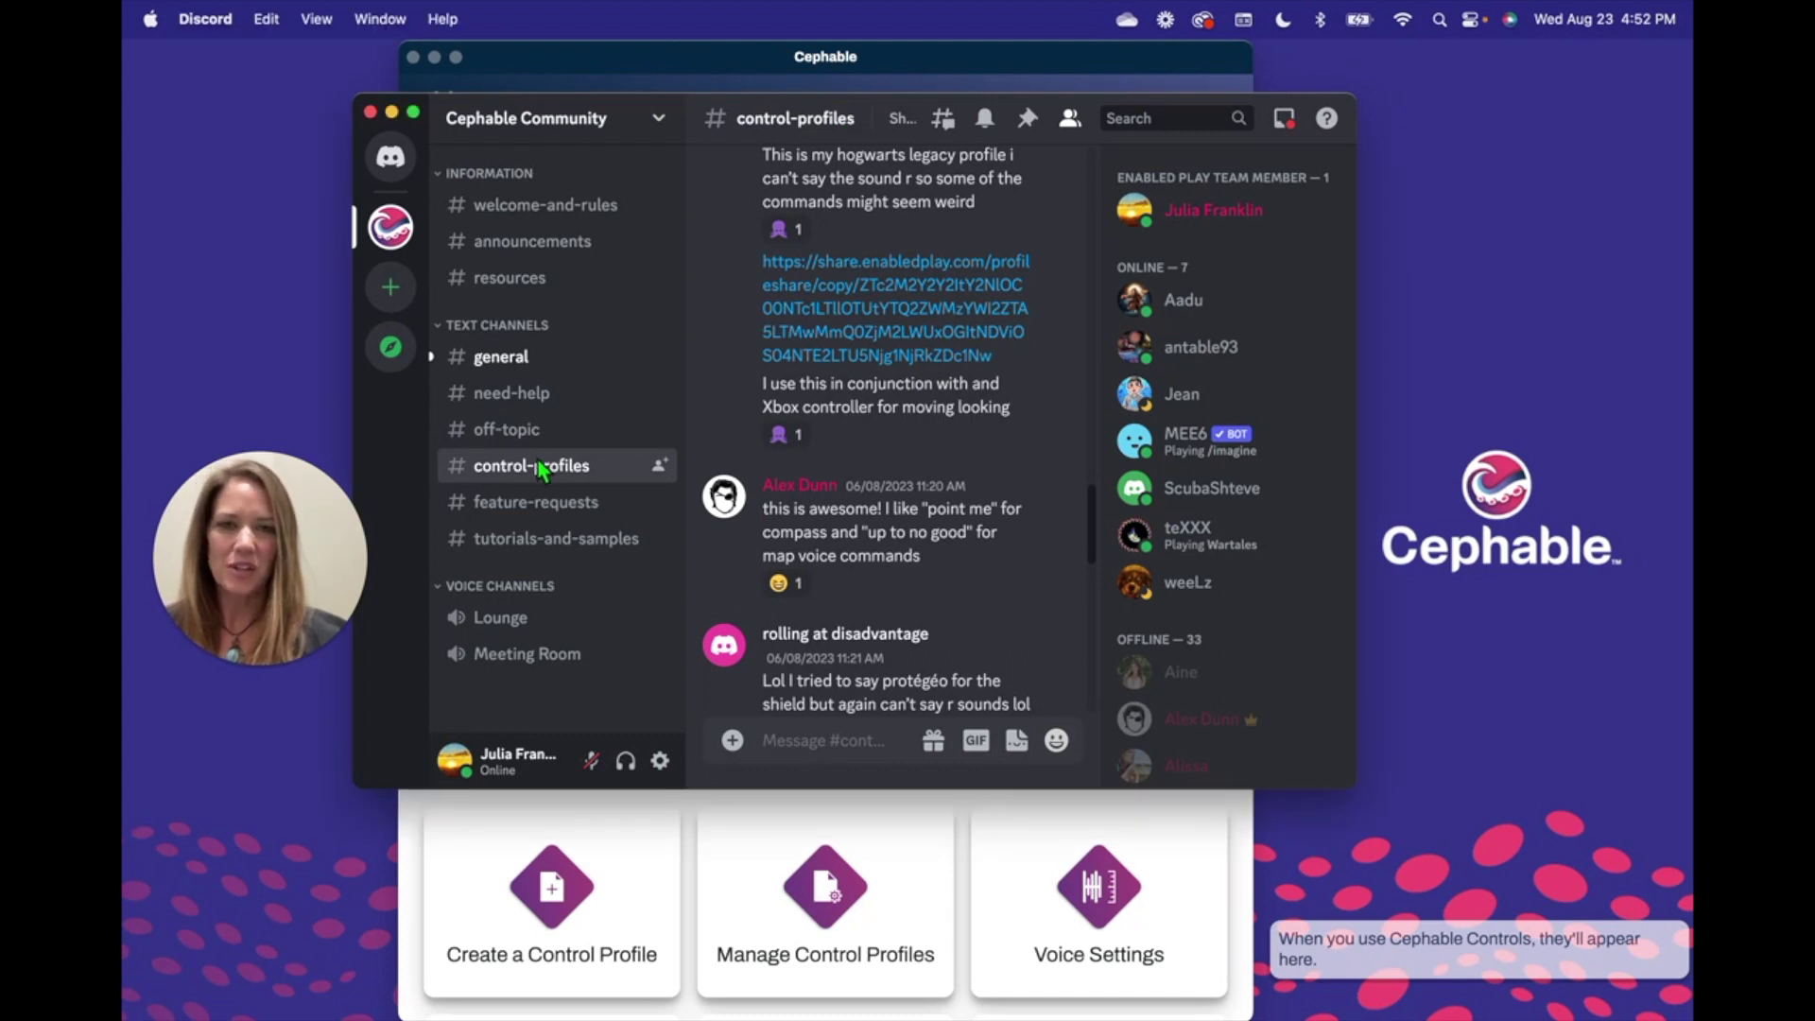
scroll(945, 577, down, 10)
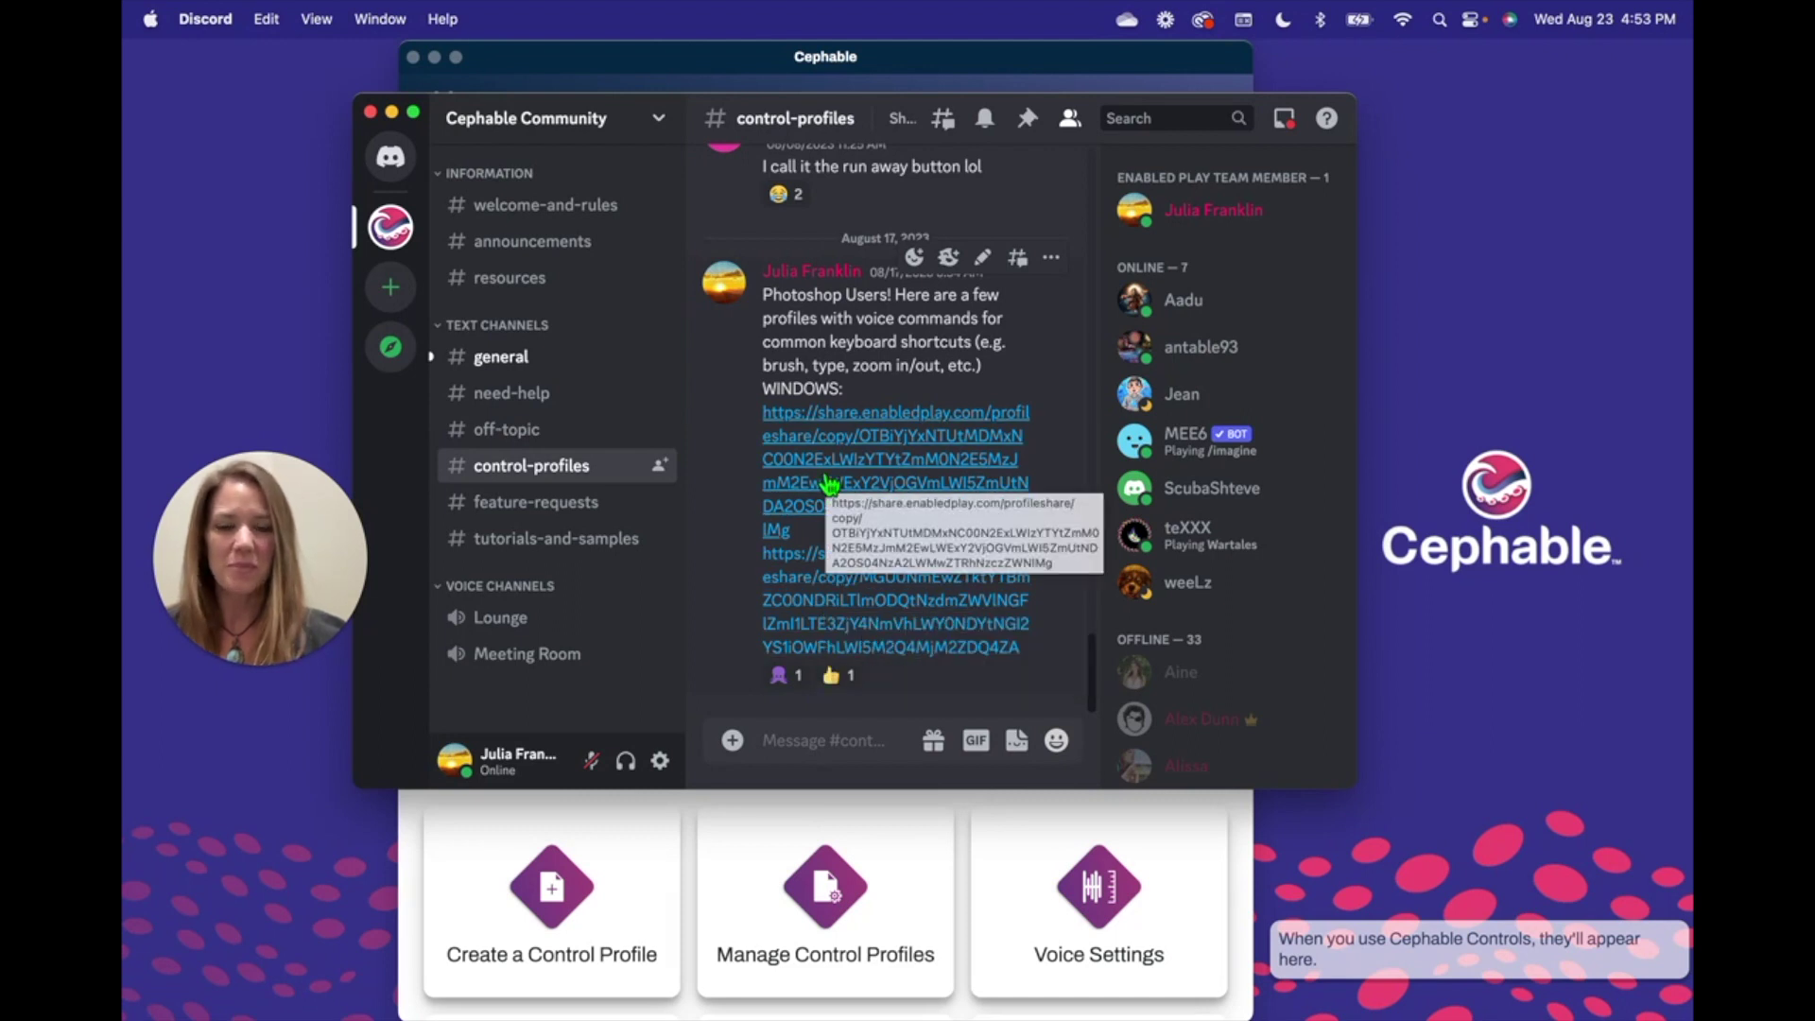
scroll(805, 484, up, 1)
scroll(806, 484, up, 10)
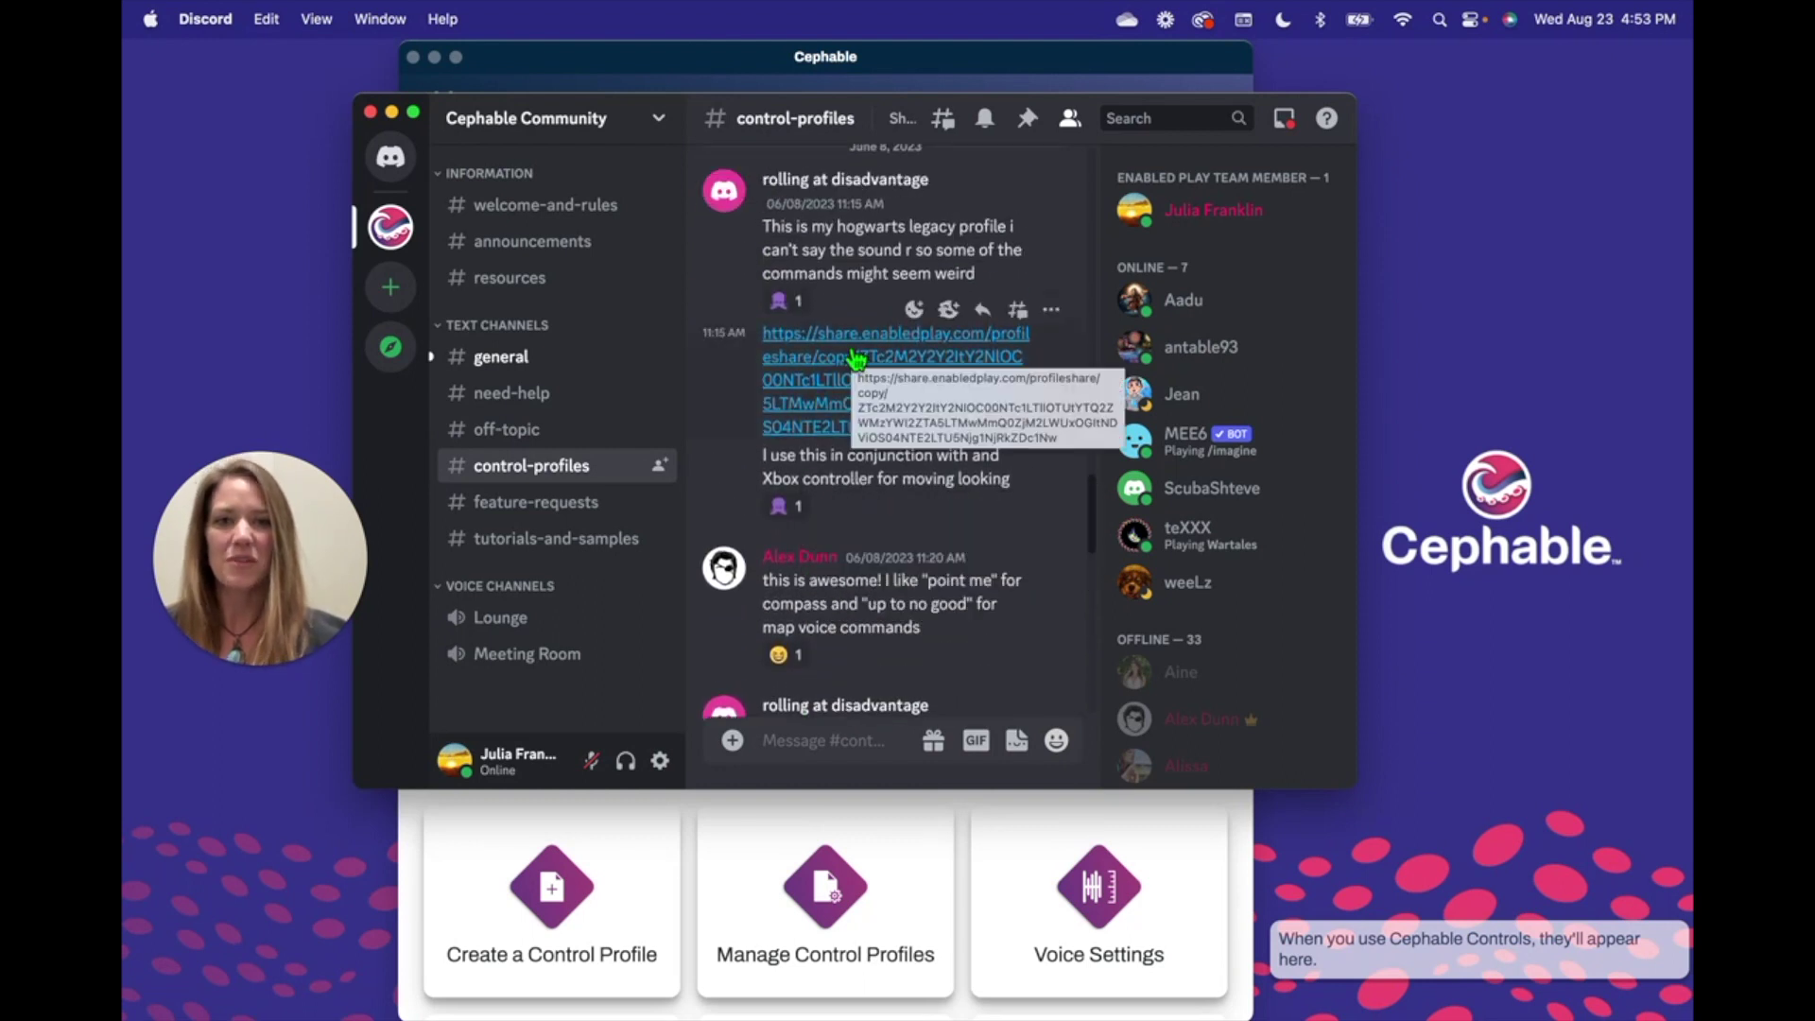
Step: Open the shared Hogwarts legacy profile link in Cephable, then add the profile to the account and save it
click(806, 360)
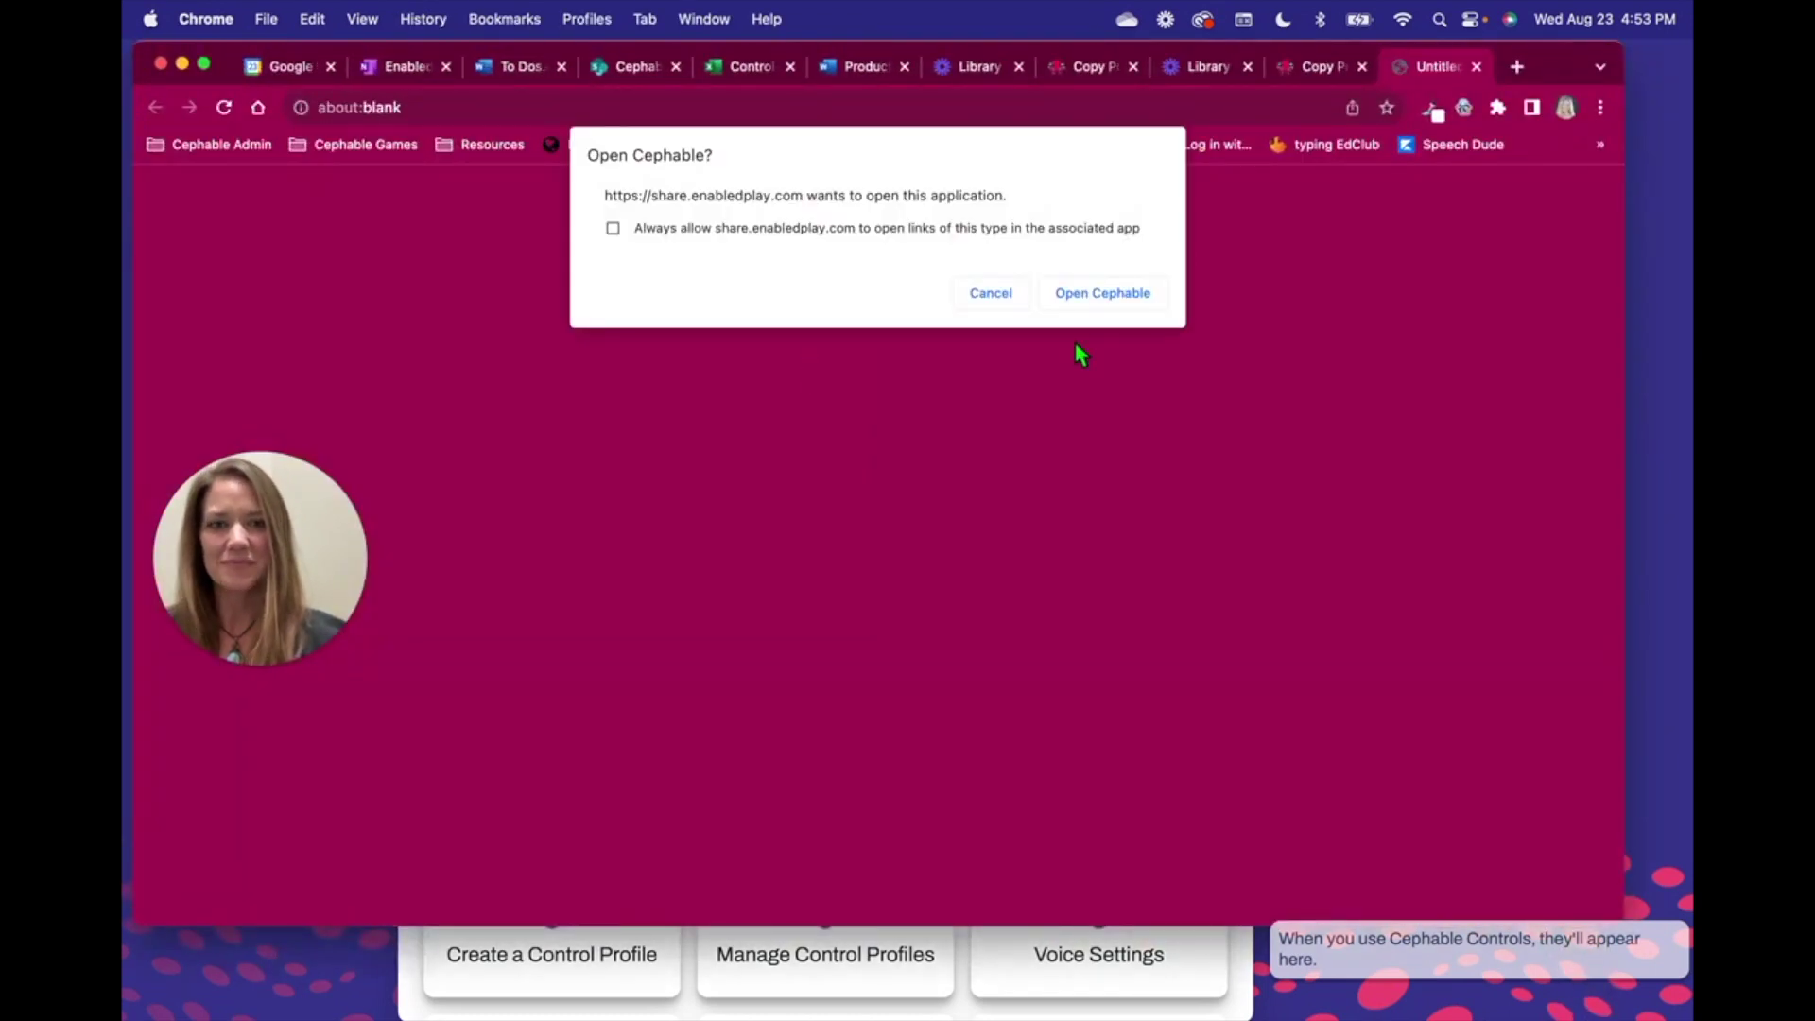
click(1131, 291)
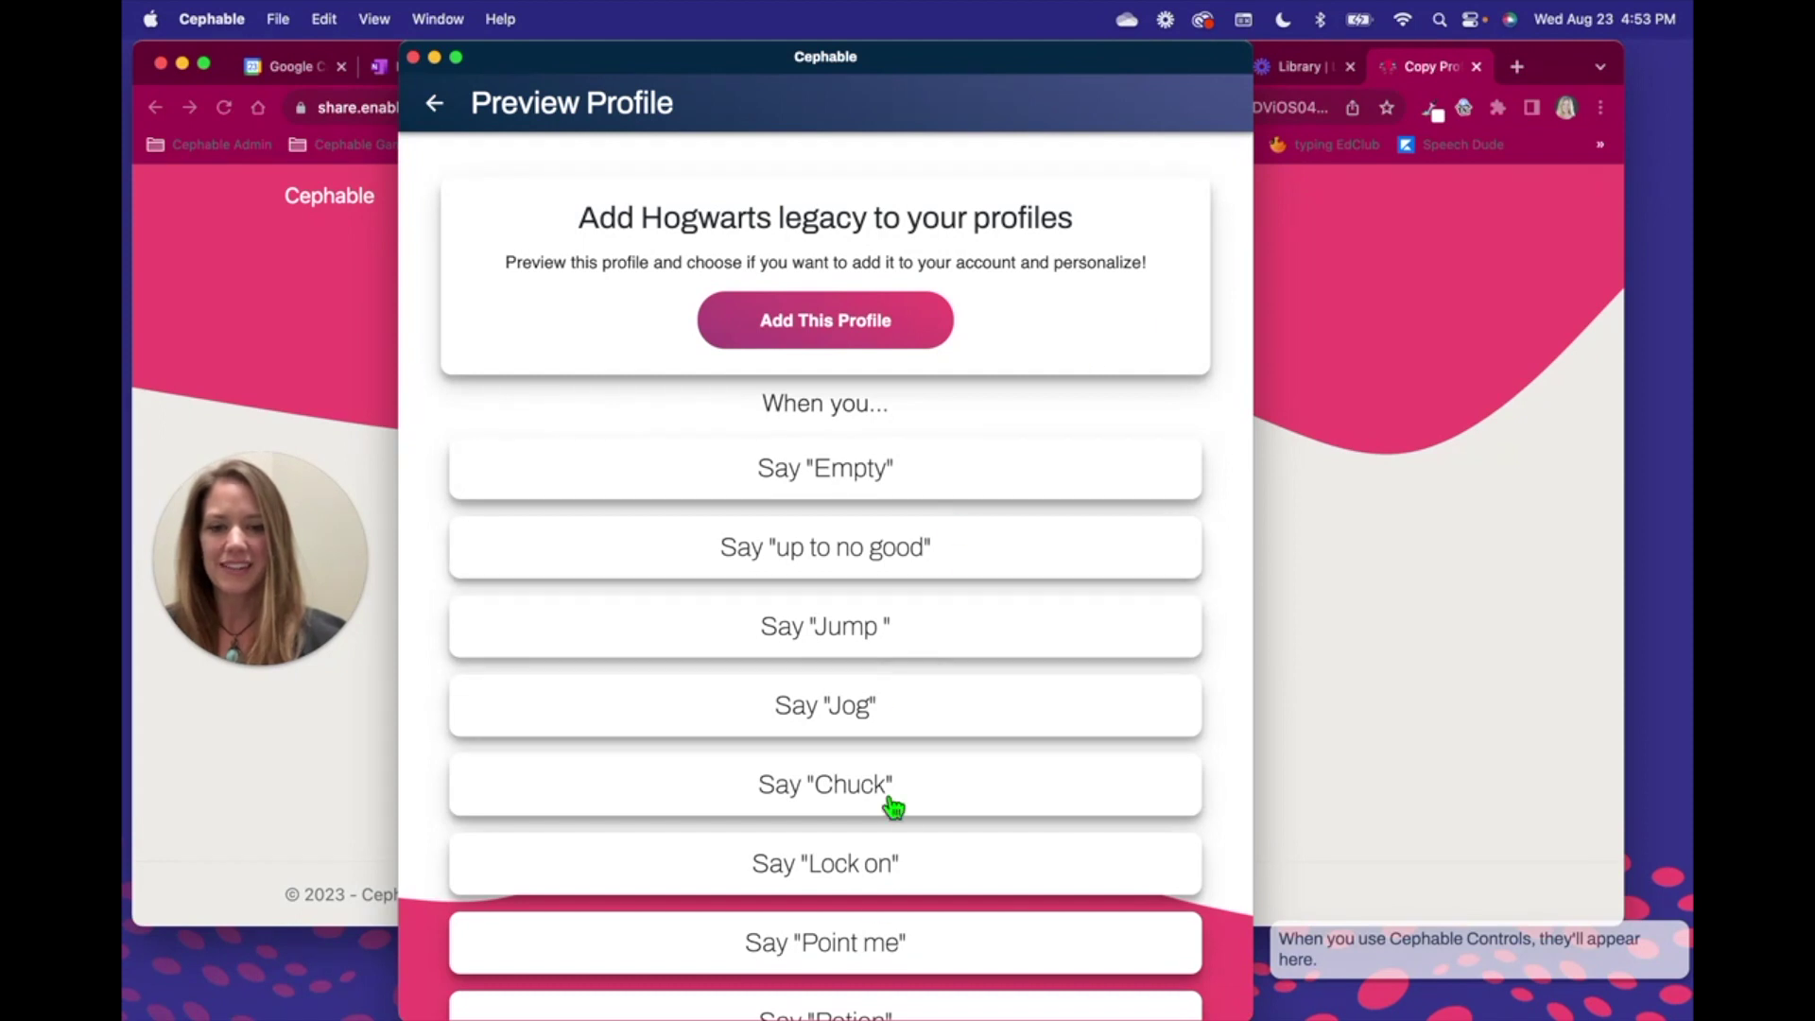
scroll(871, 924, down, 5)
scroll(875, 922, up, 4)
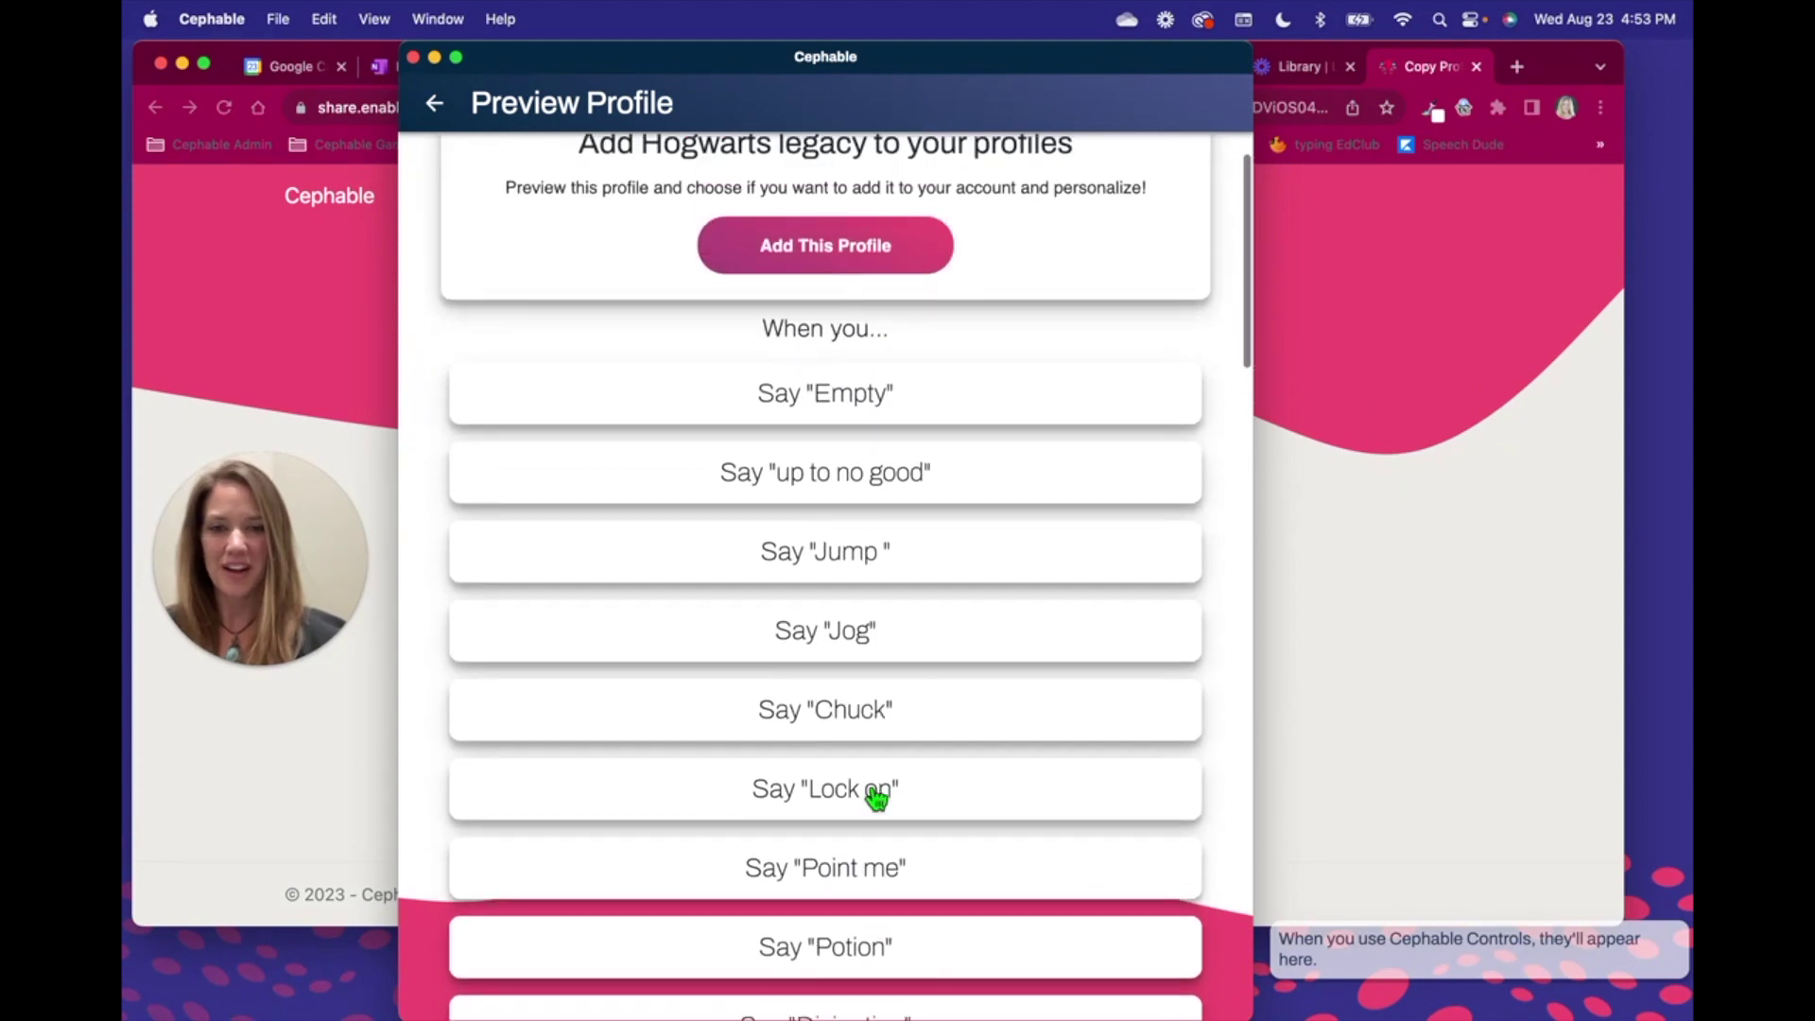
click(844, 265)
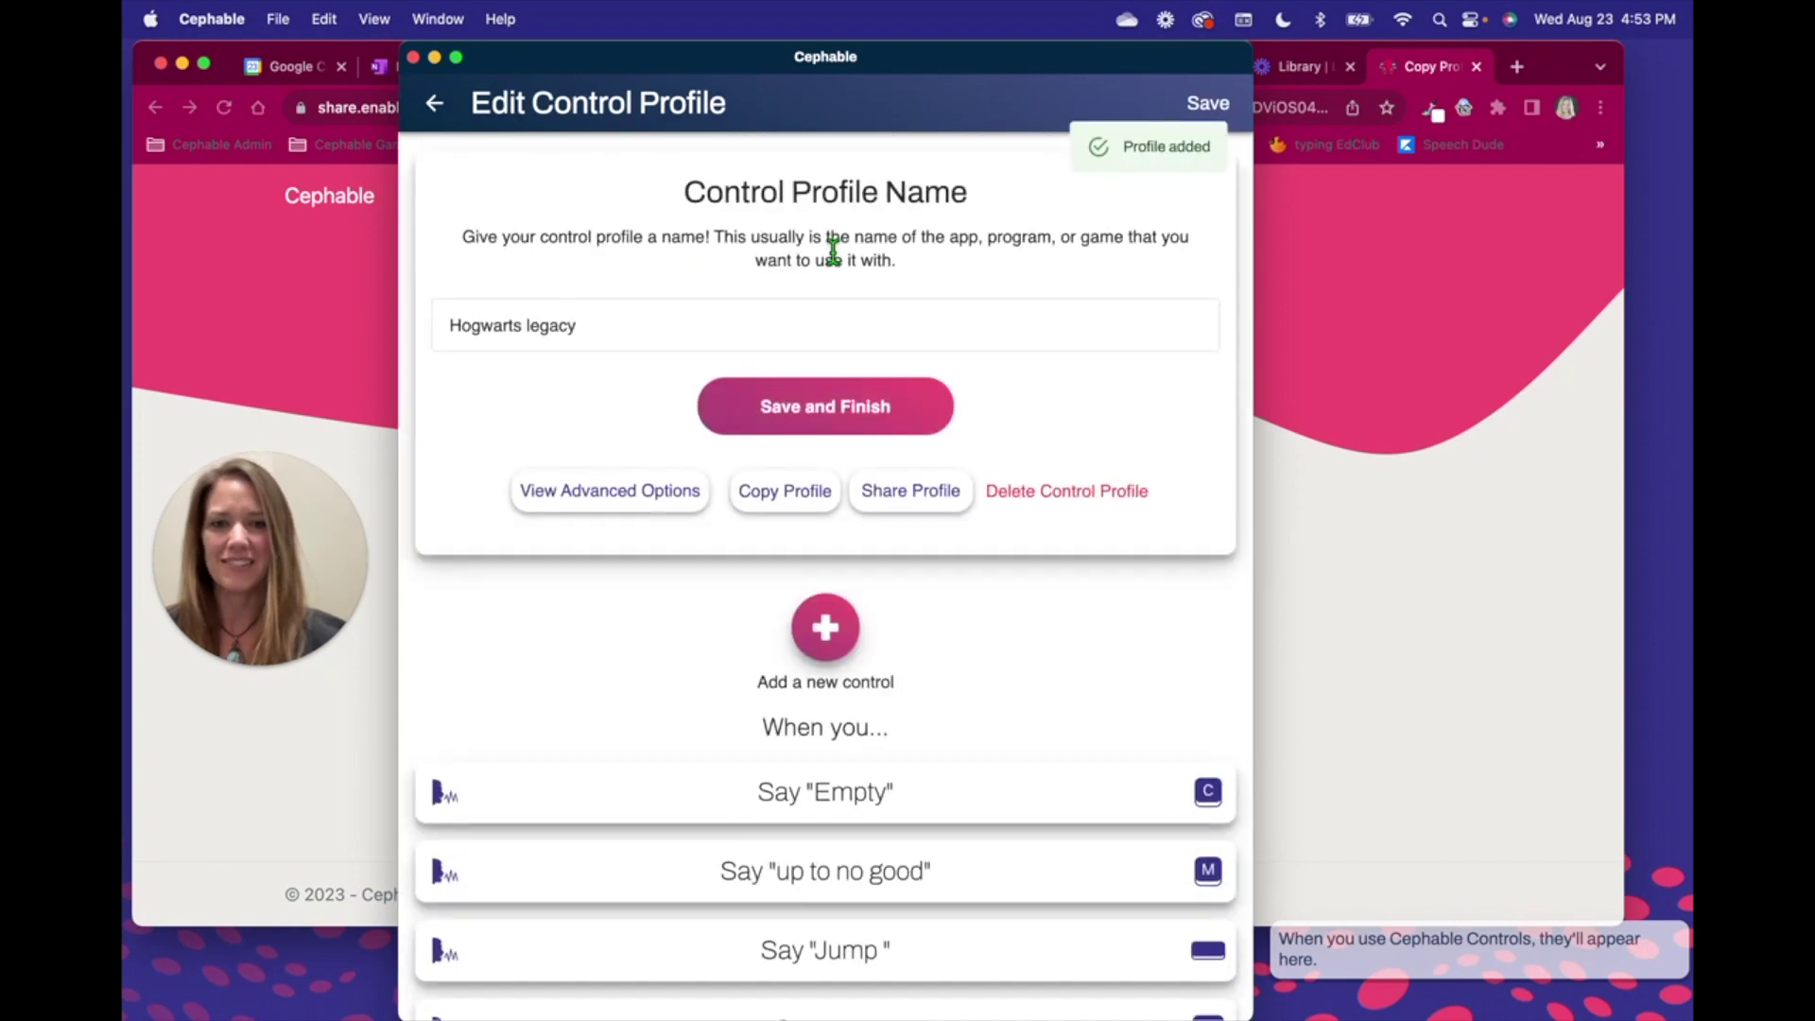
click(837, 406)
Step: Select Hogwarts legacy as the current control profile
click(932, 417)
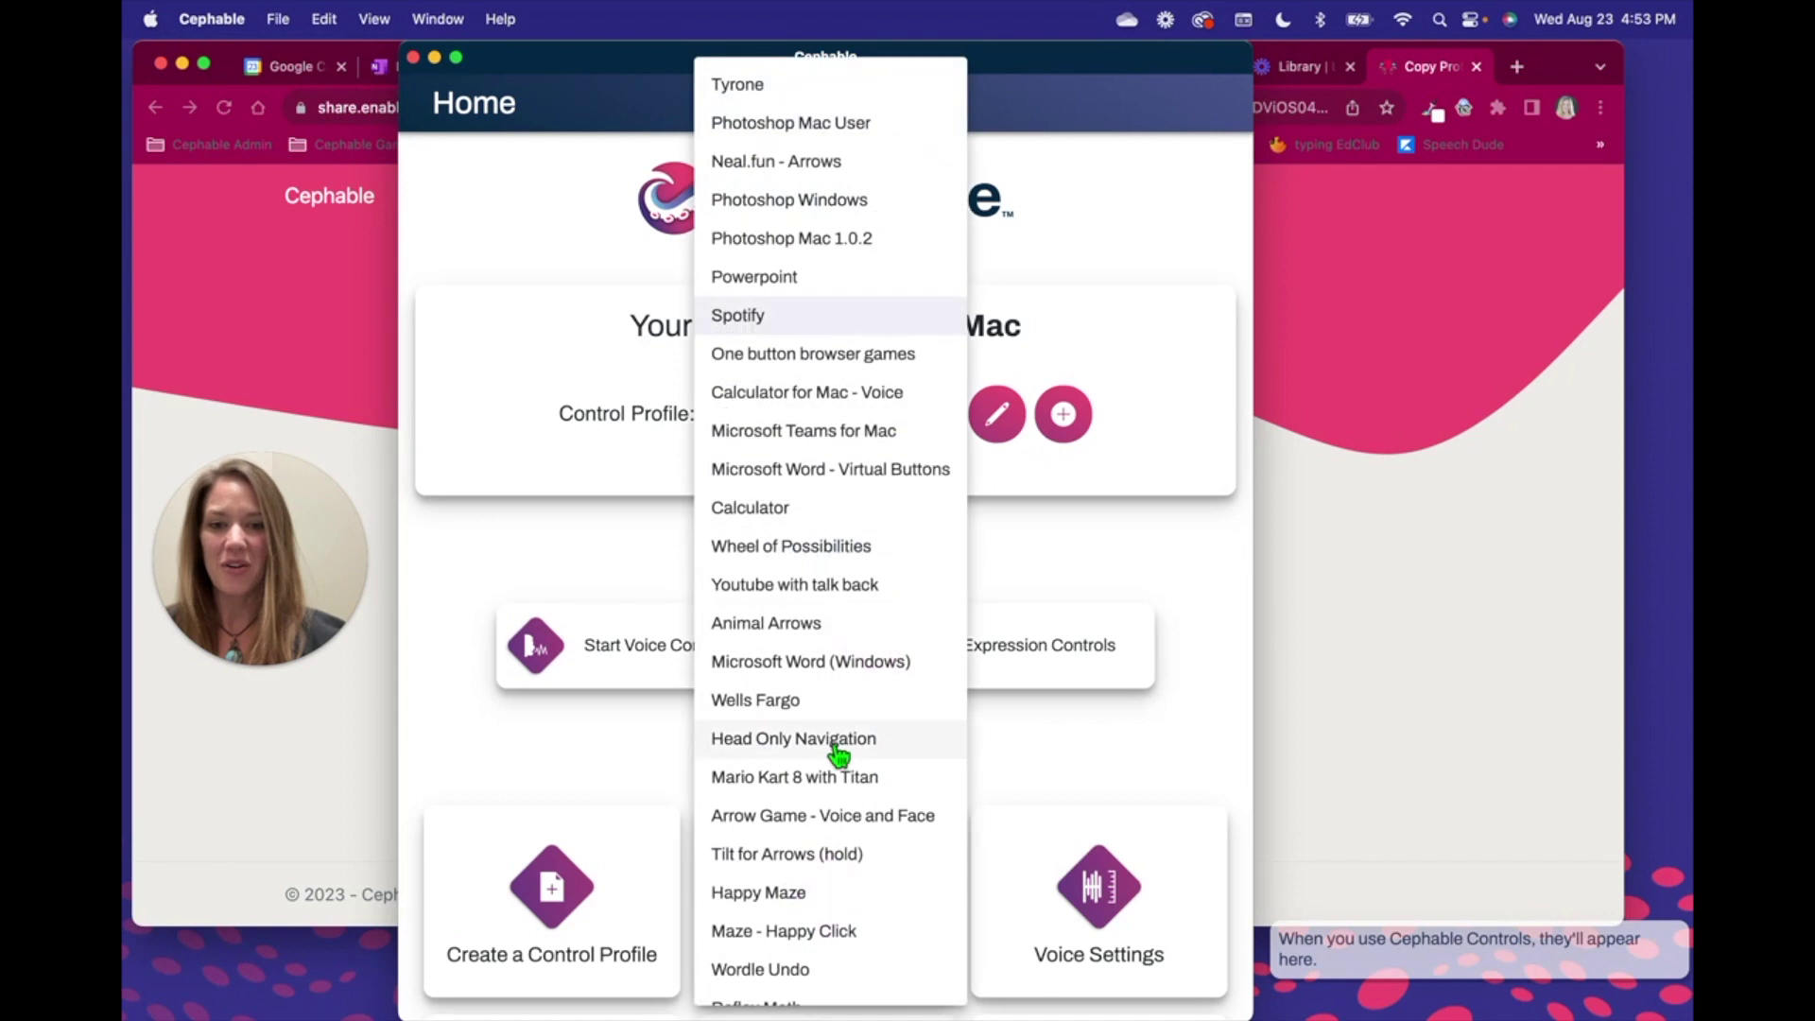
scroll(838, 753, down, 4)
click(810, 976)
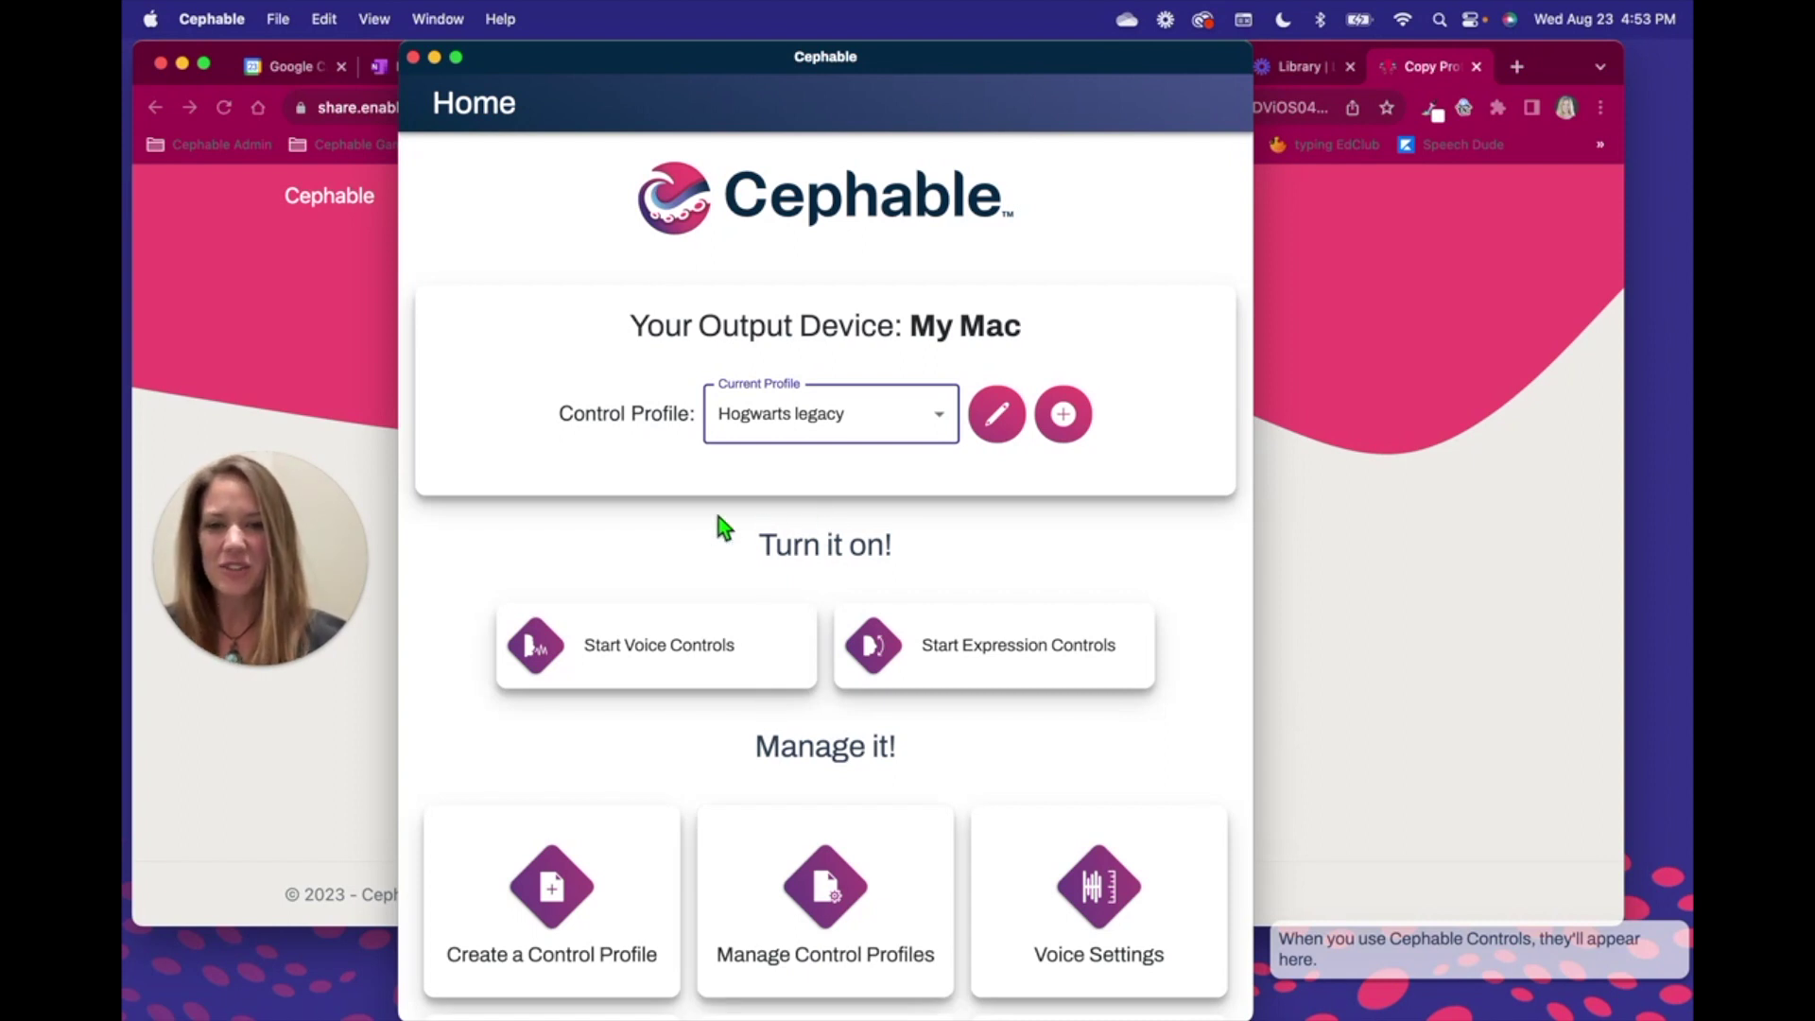
Step: Open the page for creating a new control profile
scroll(716, 520, down, 3)
scroll(720, 525, down, 1)
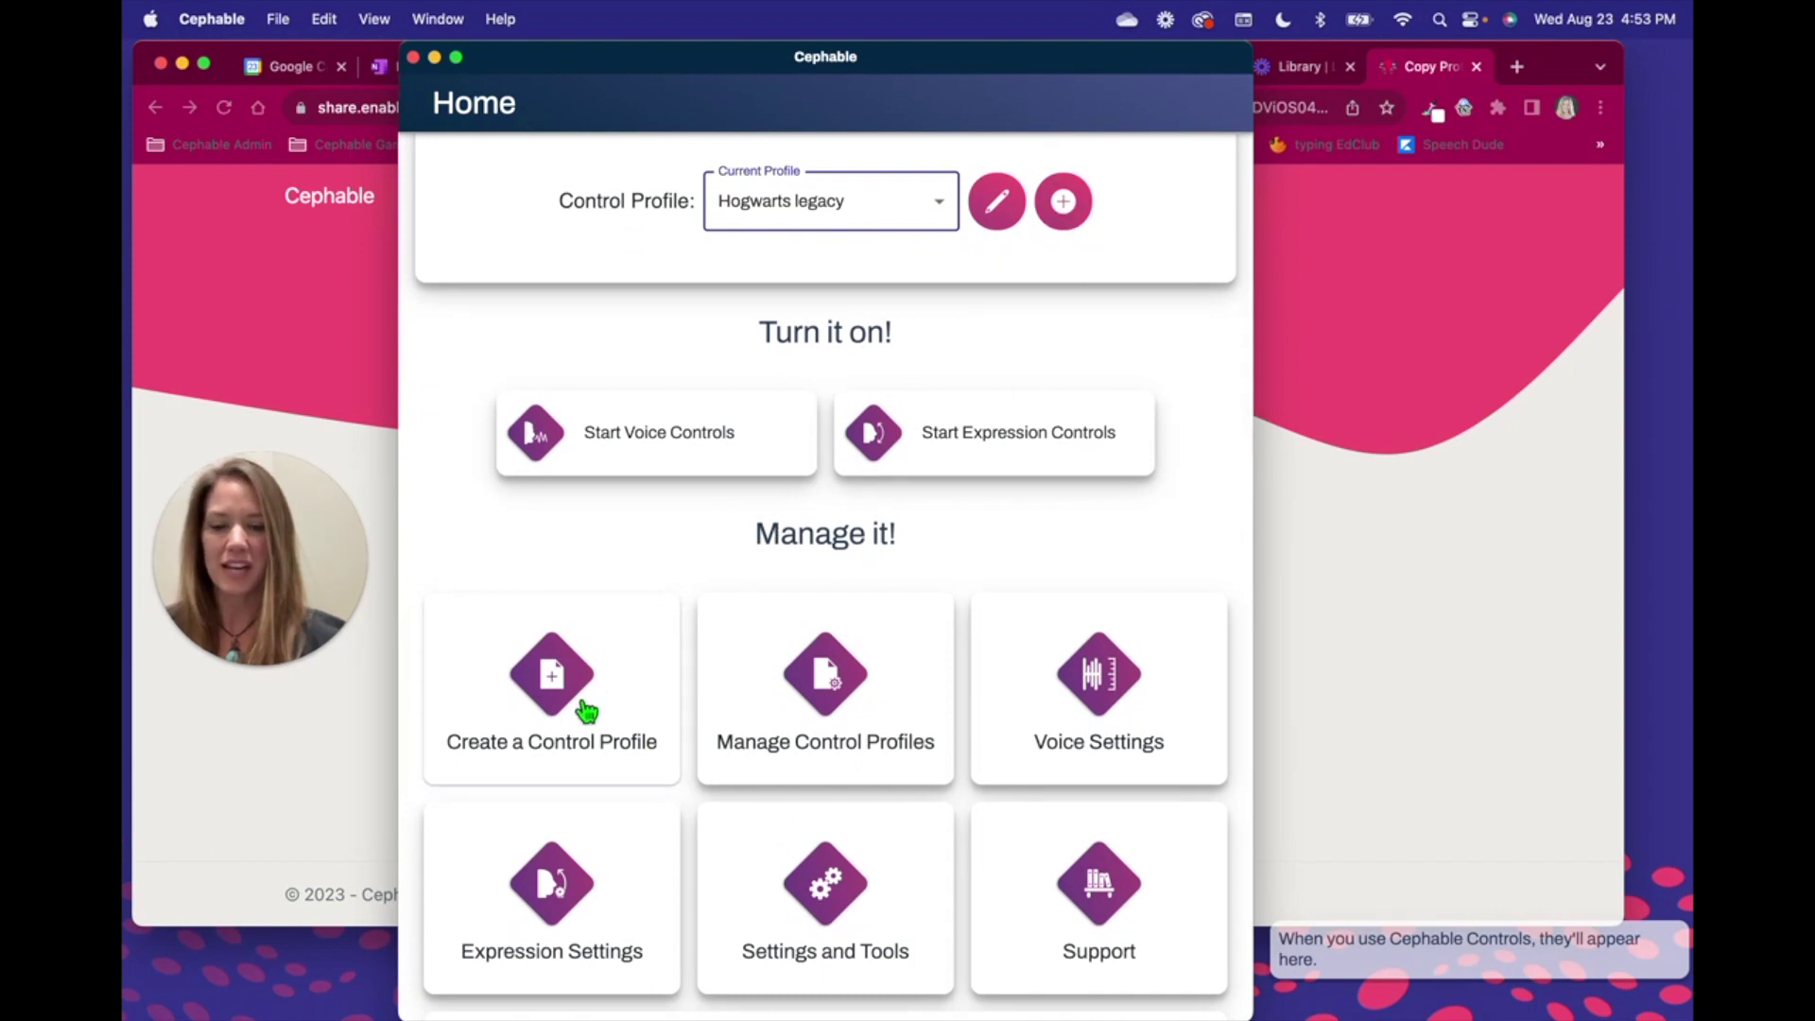
click(587, 711)
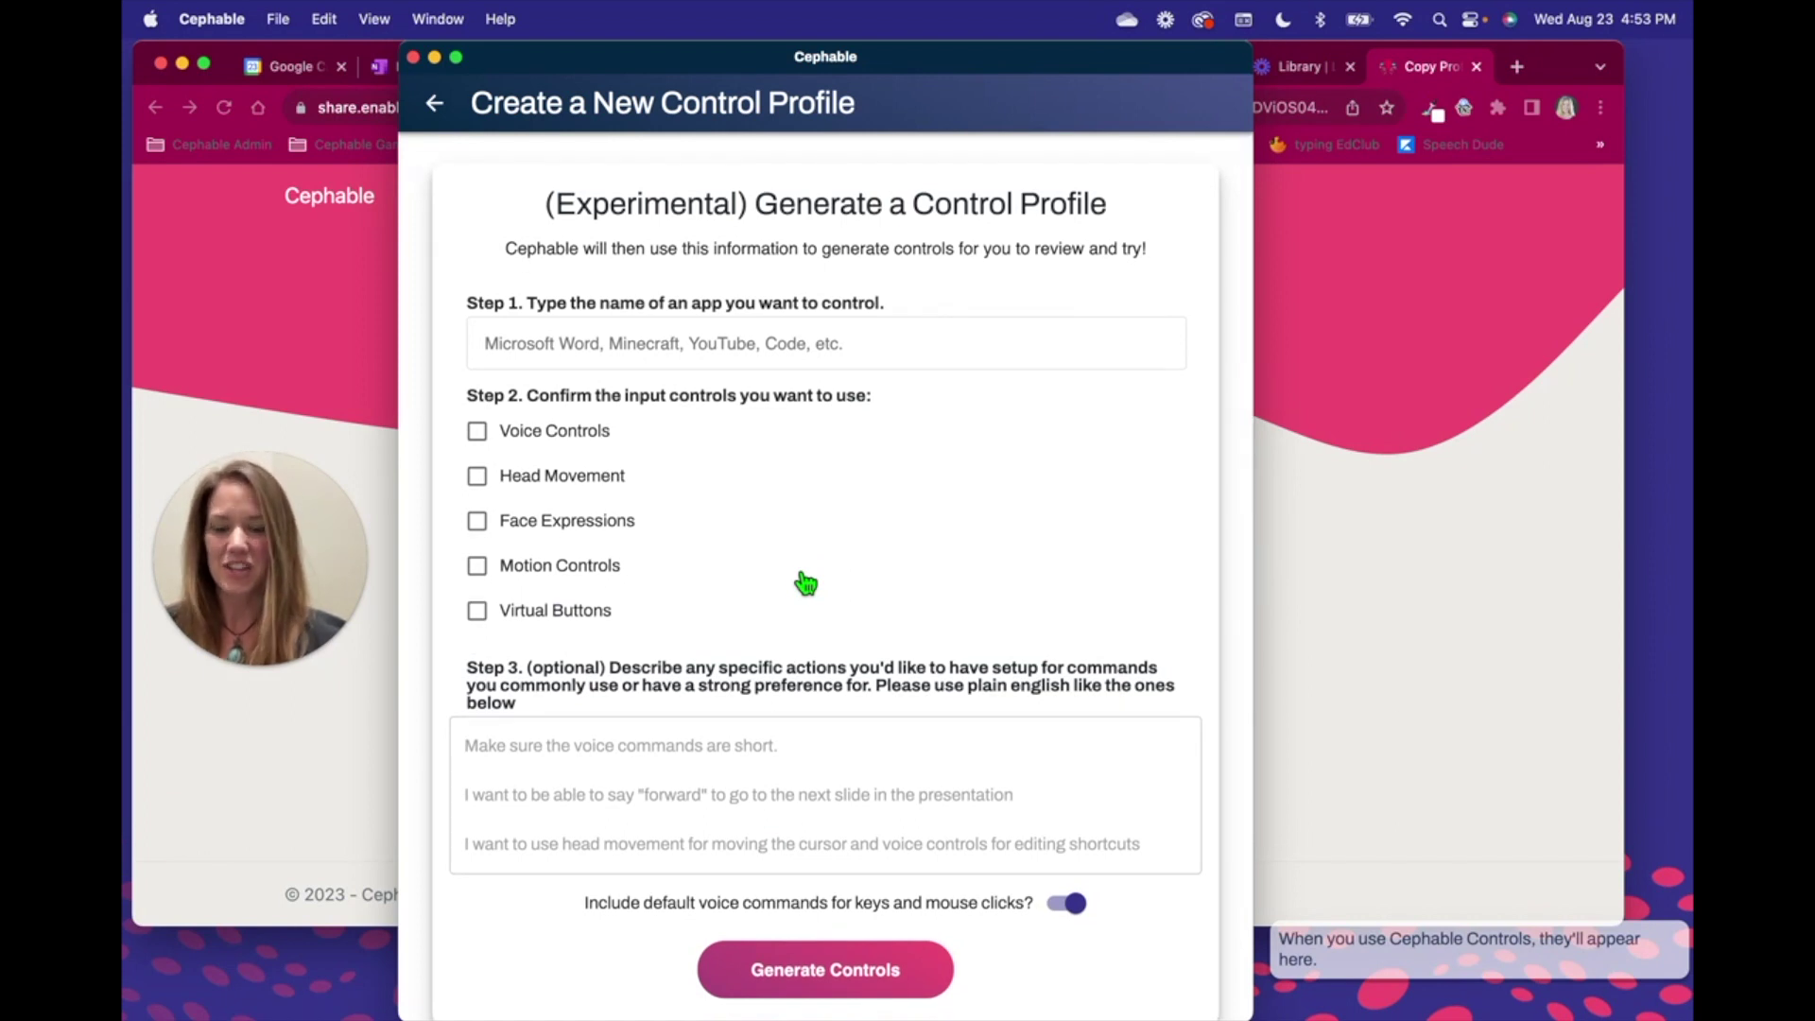
Step: Enter Quickbooks as the app name for the experimental control profile generator
click(662, 342)
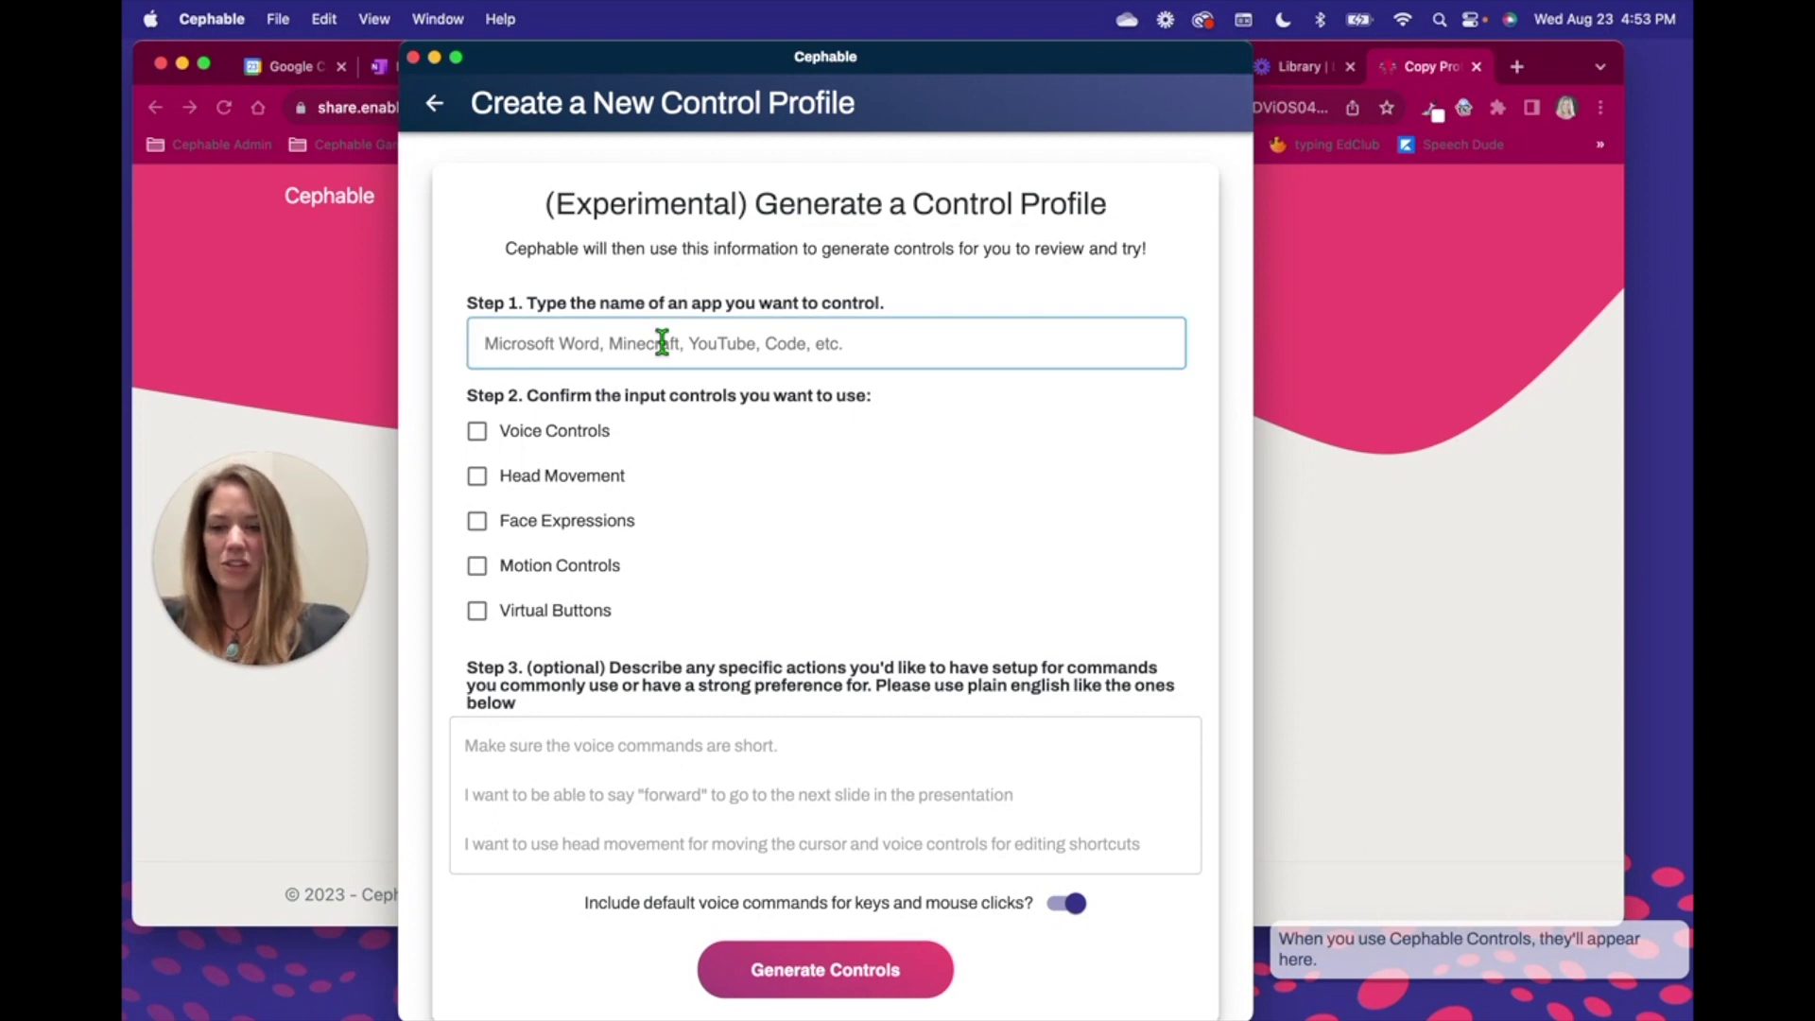
text(Quic)
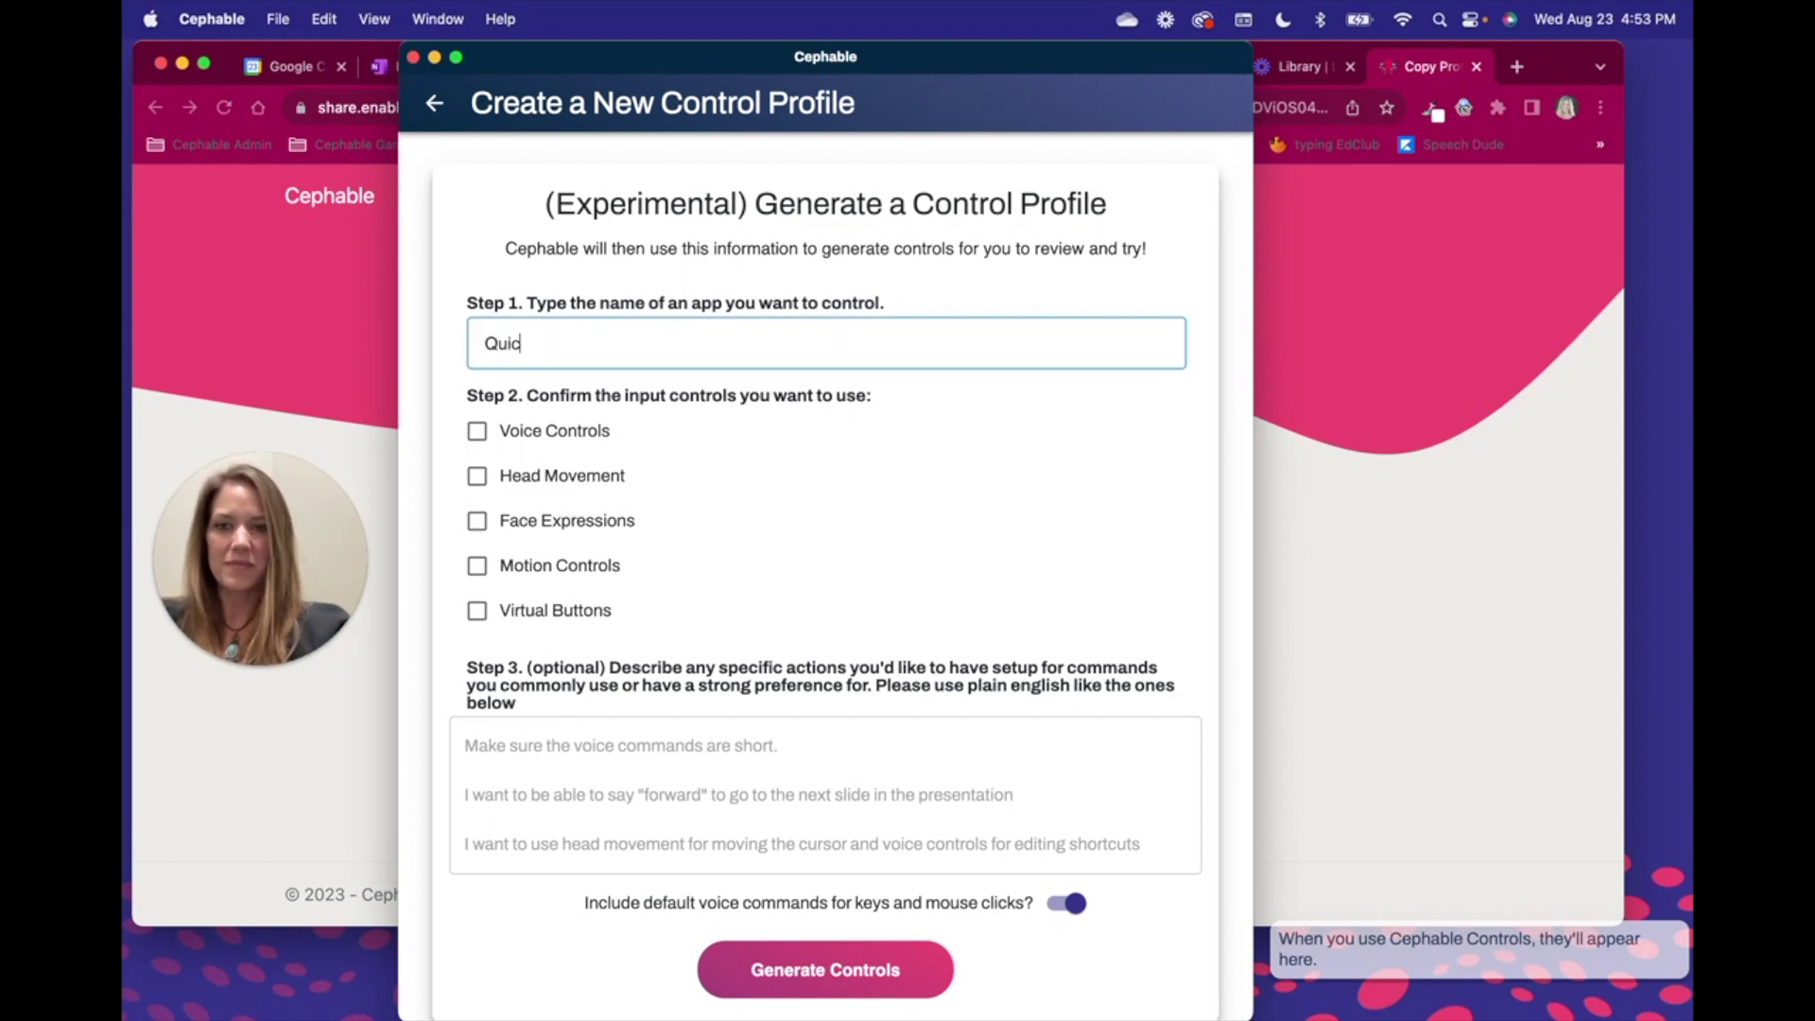
text(kbooks)
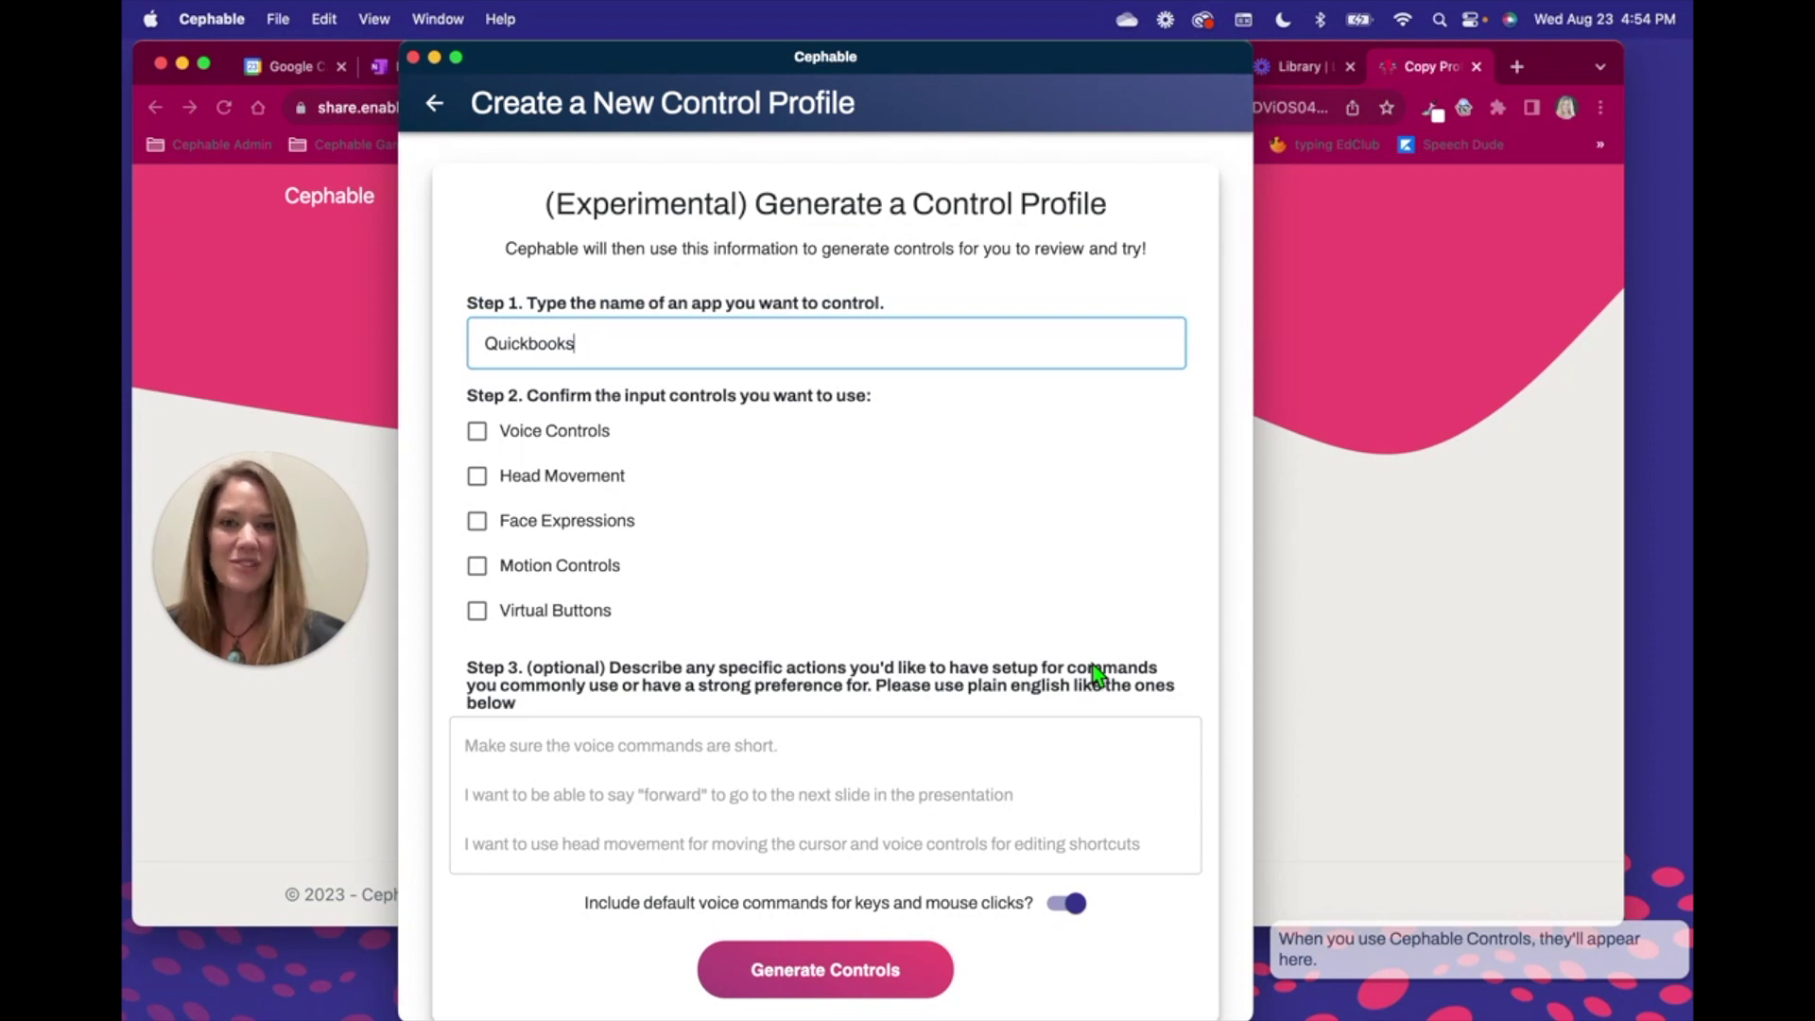
Step: Create a control profile from scratch and name it "YouTube - Play"
scroll(1095, 674, down, 5)
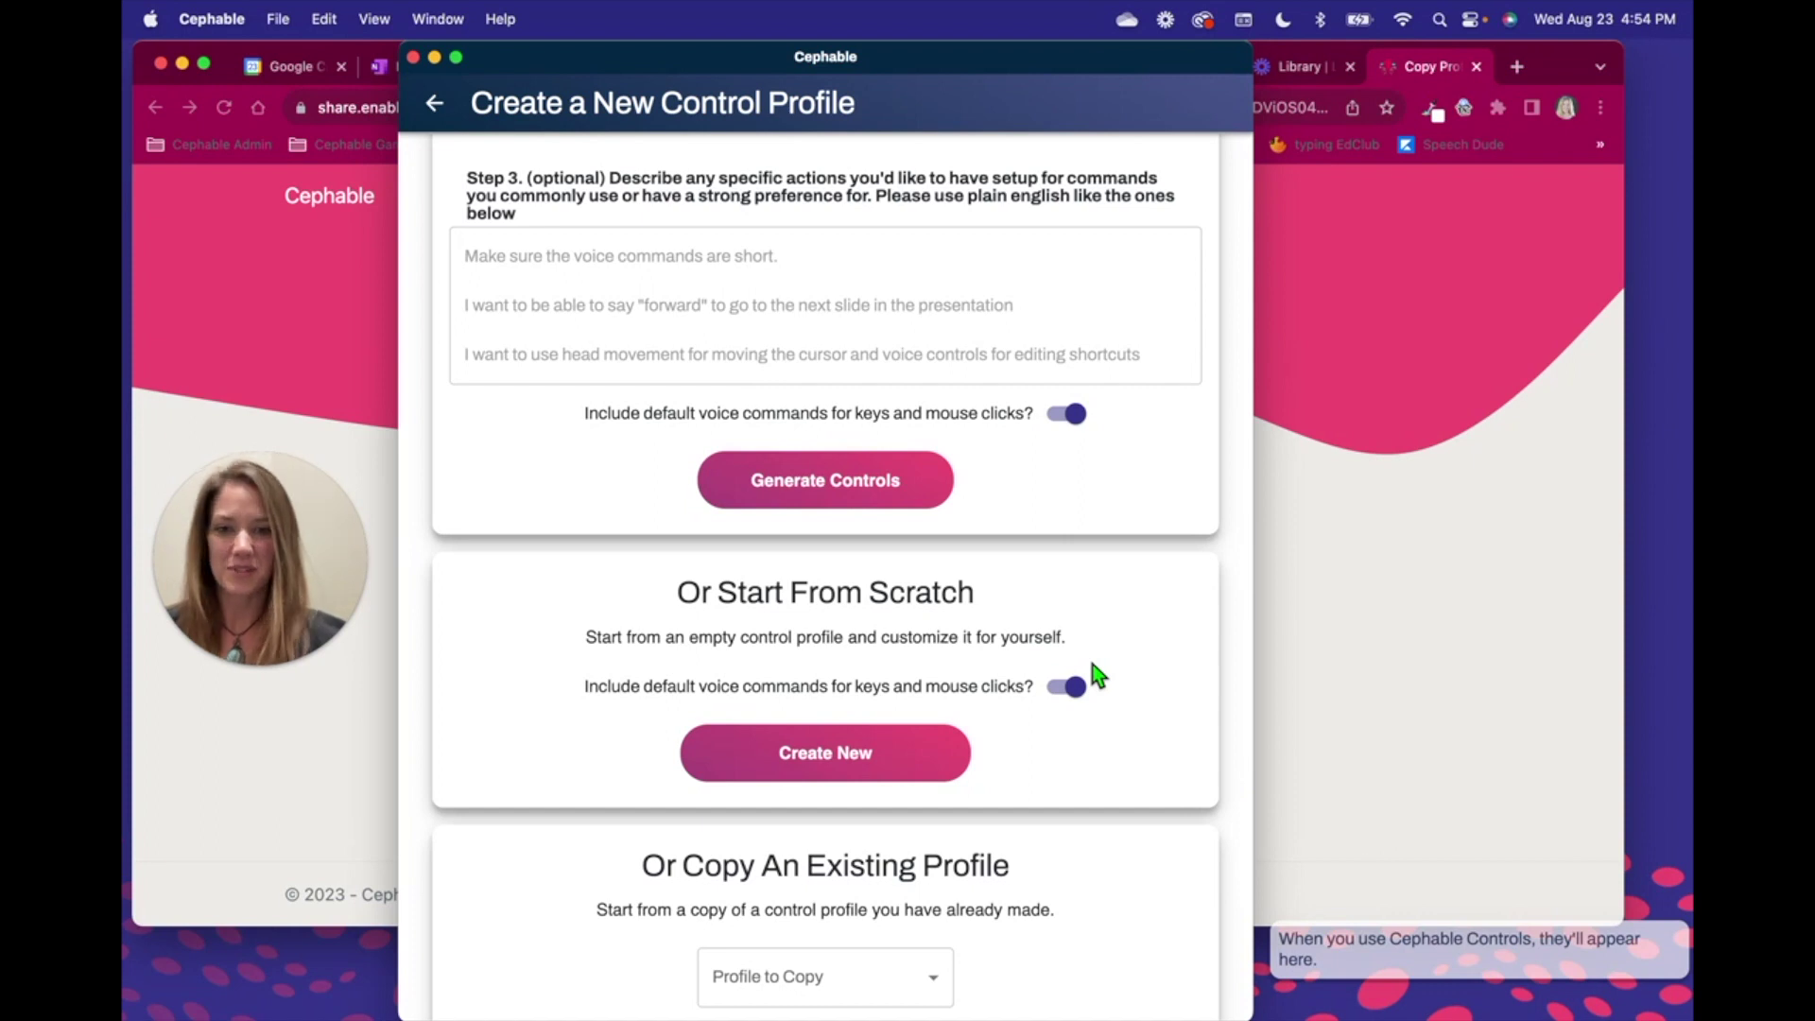
click(832, 756)
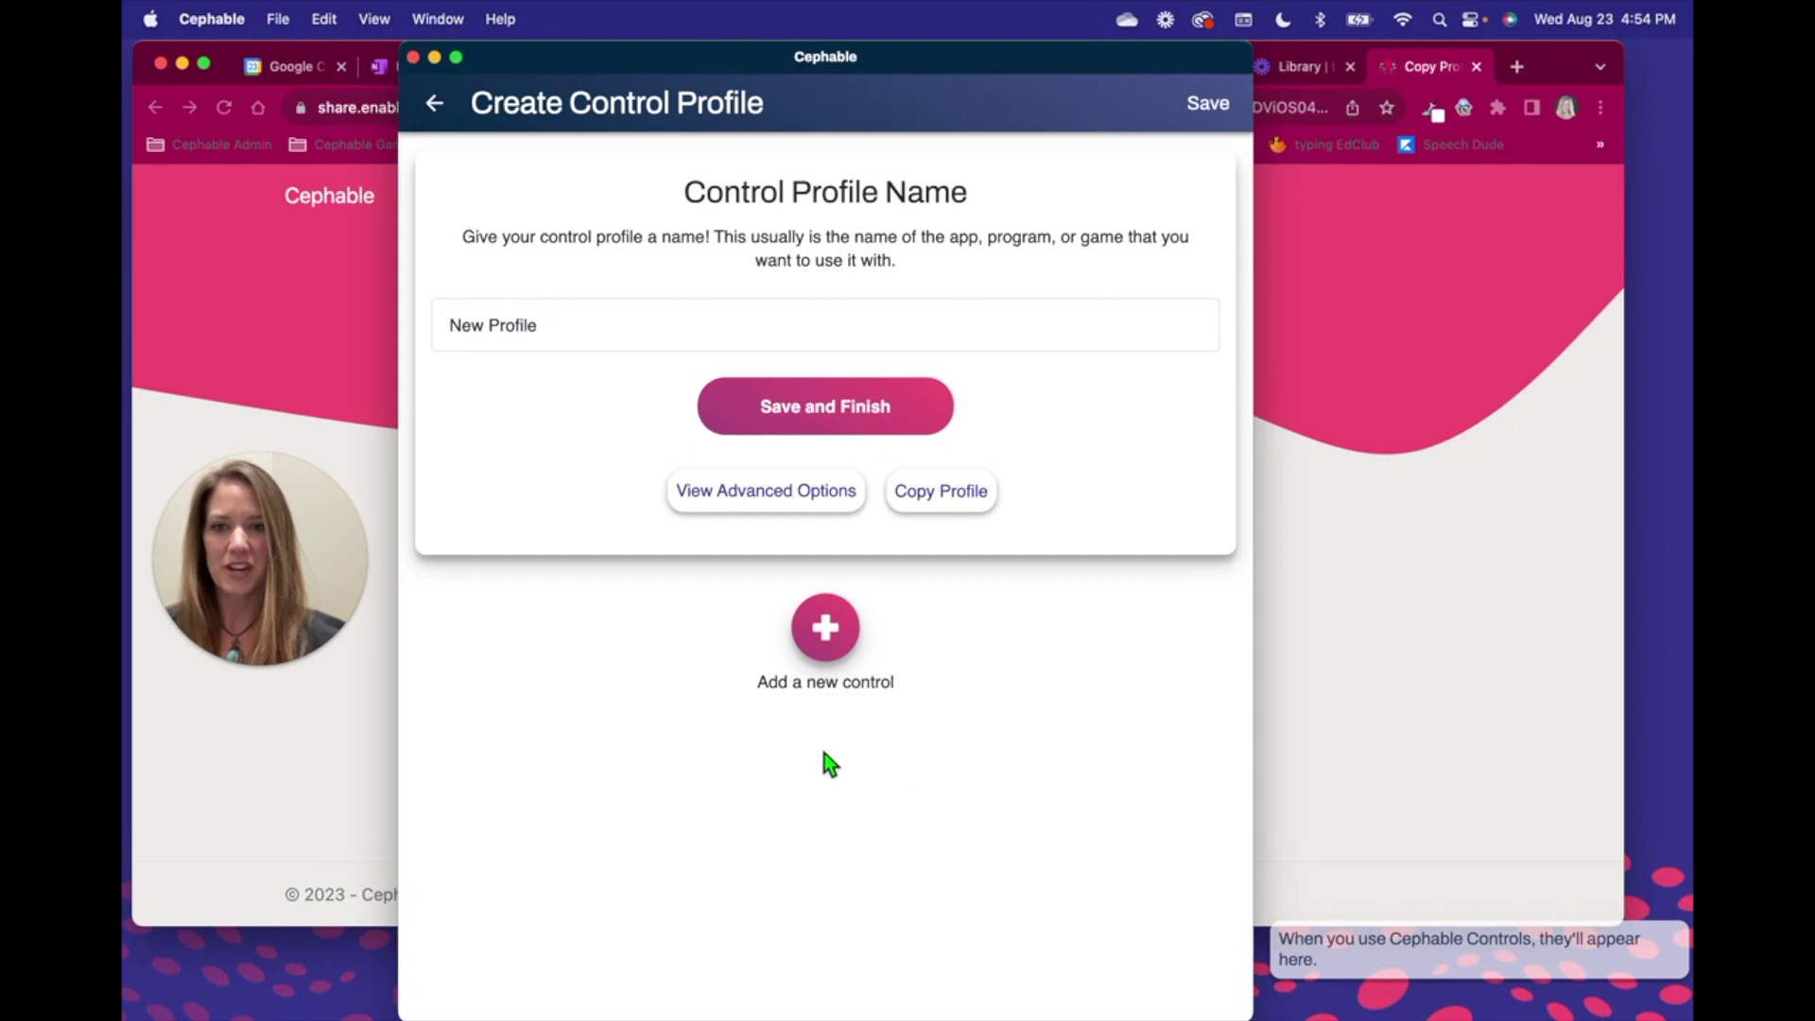
triple_click(484, 326)
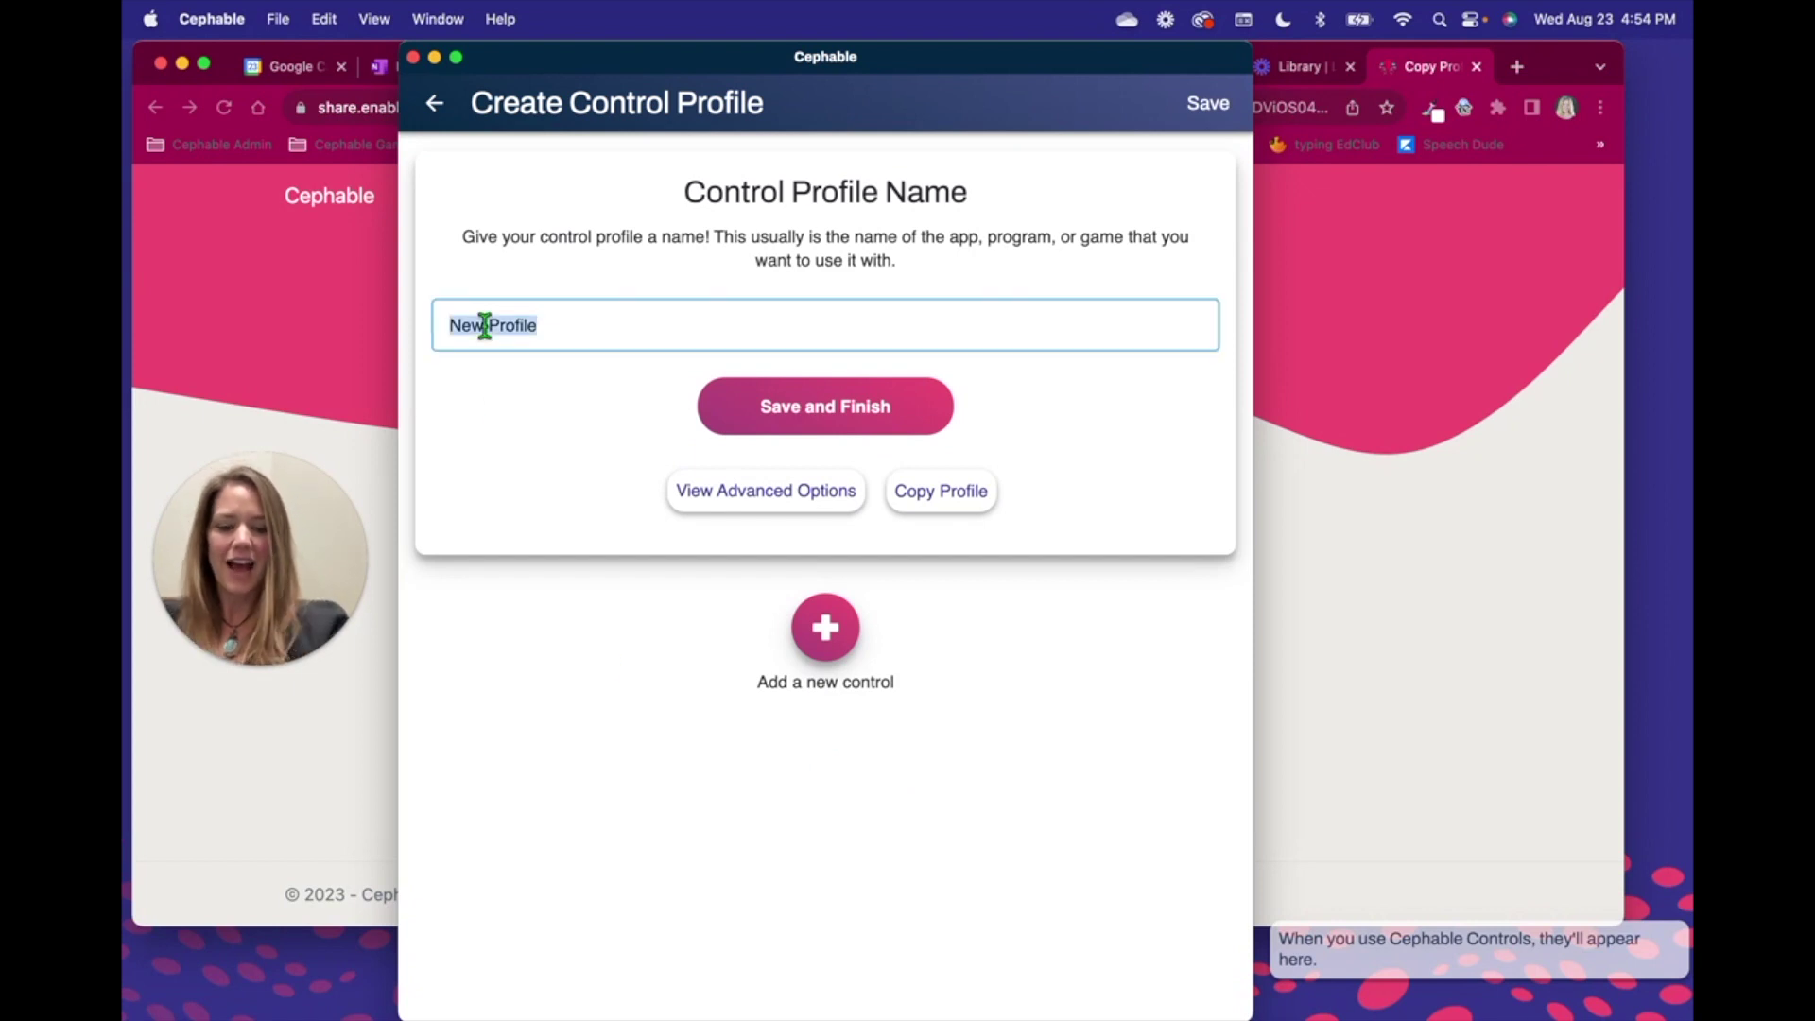
text(YouTube)
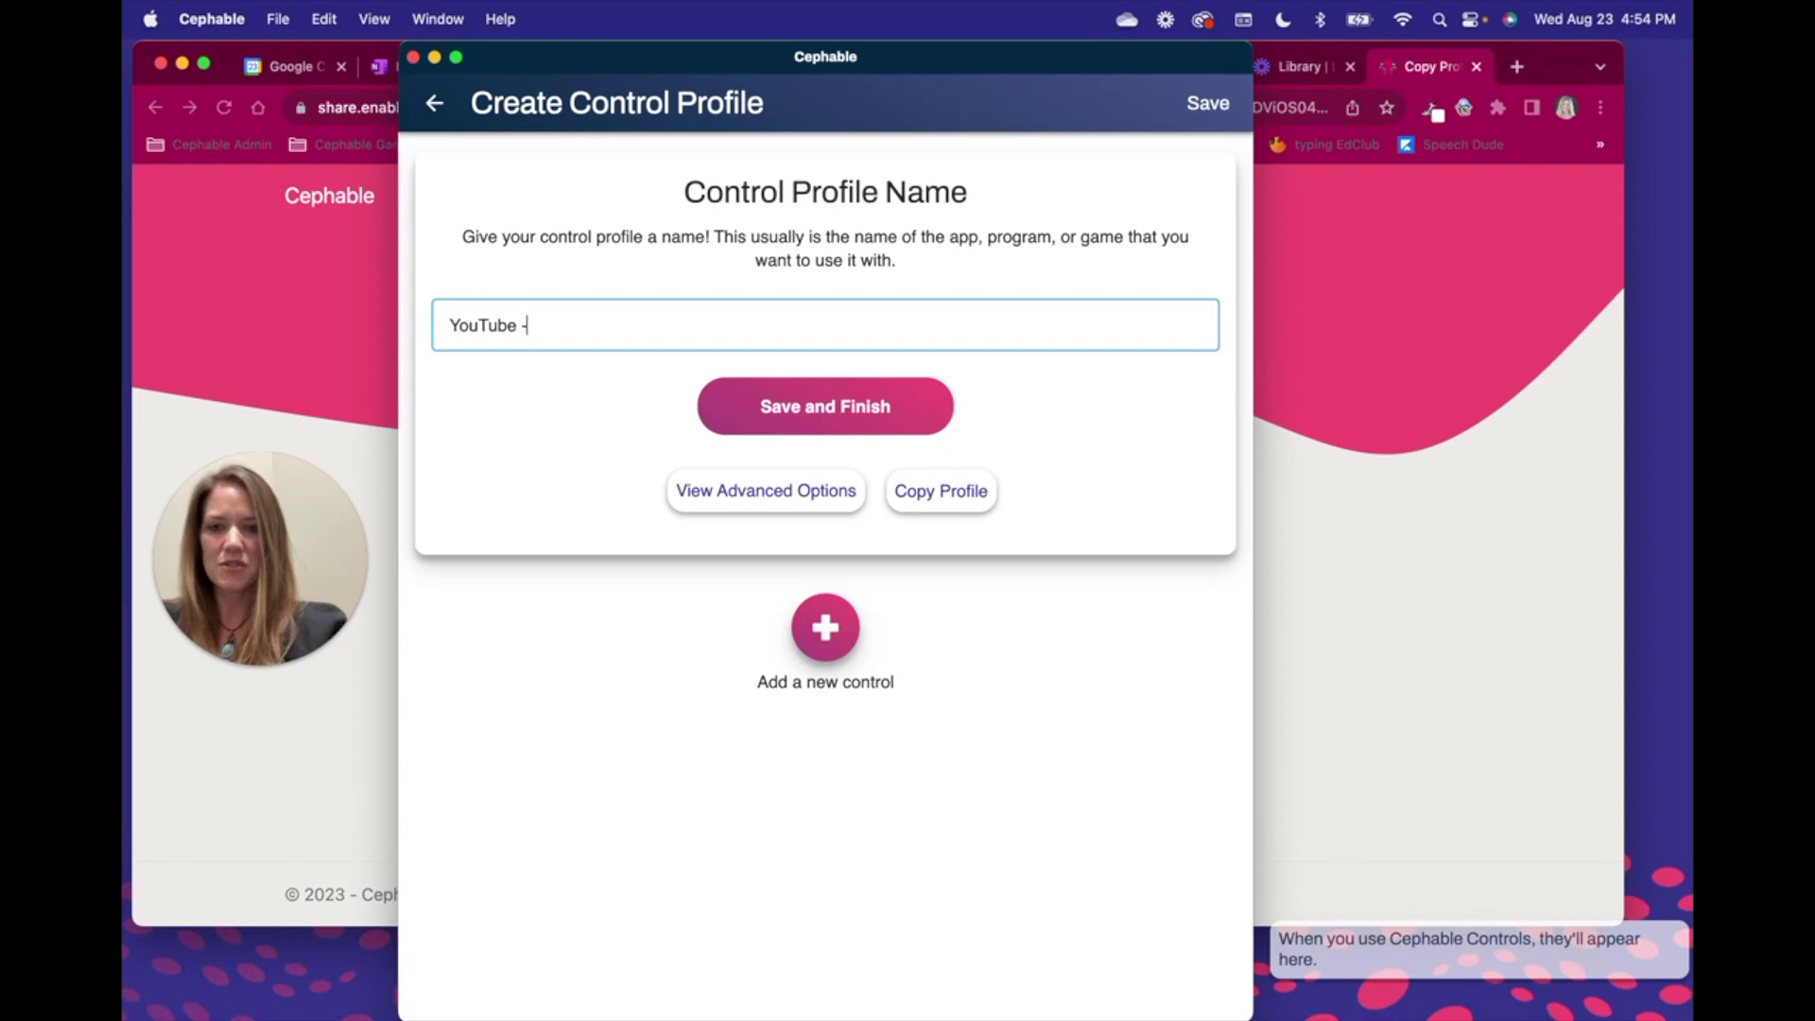
text( - Play)
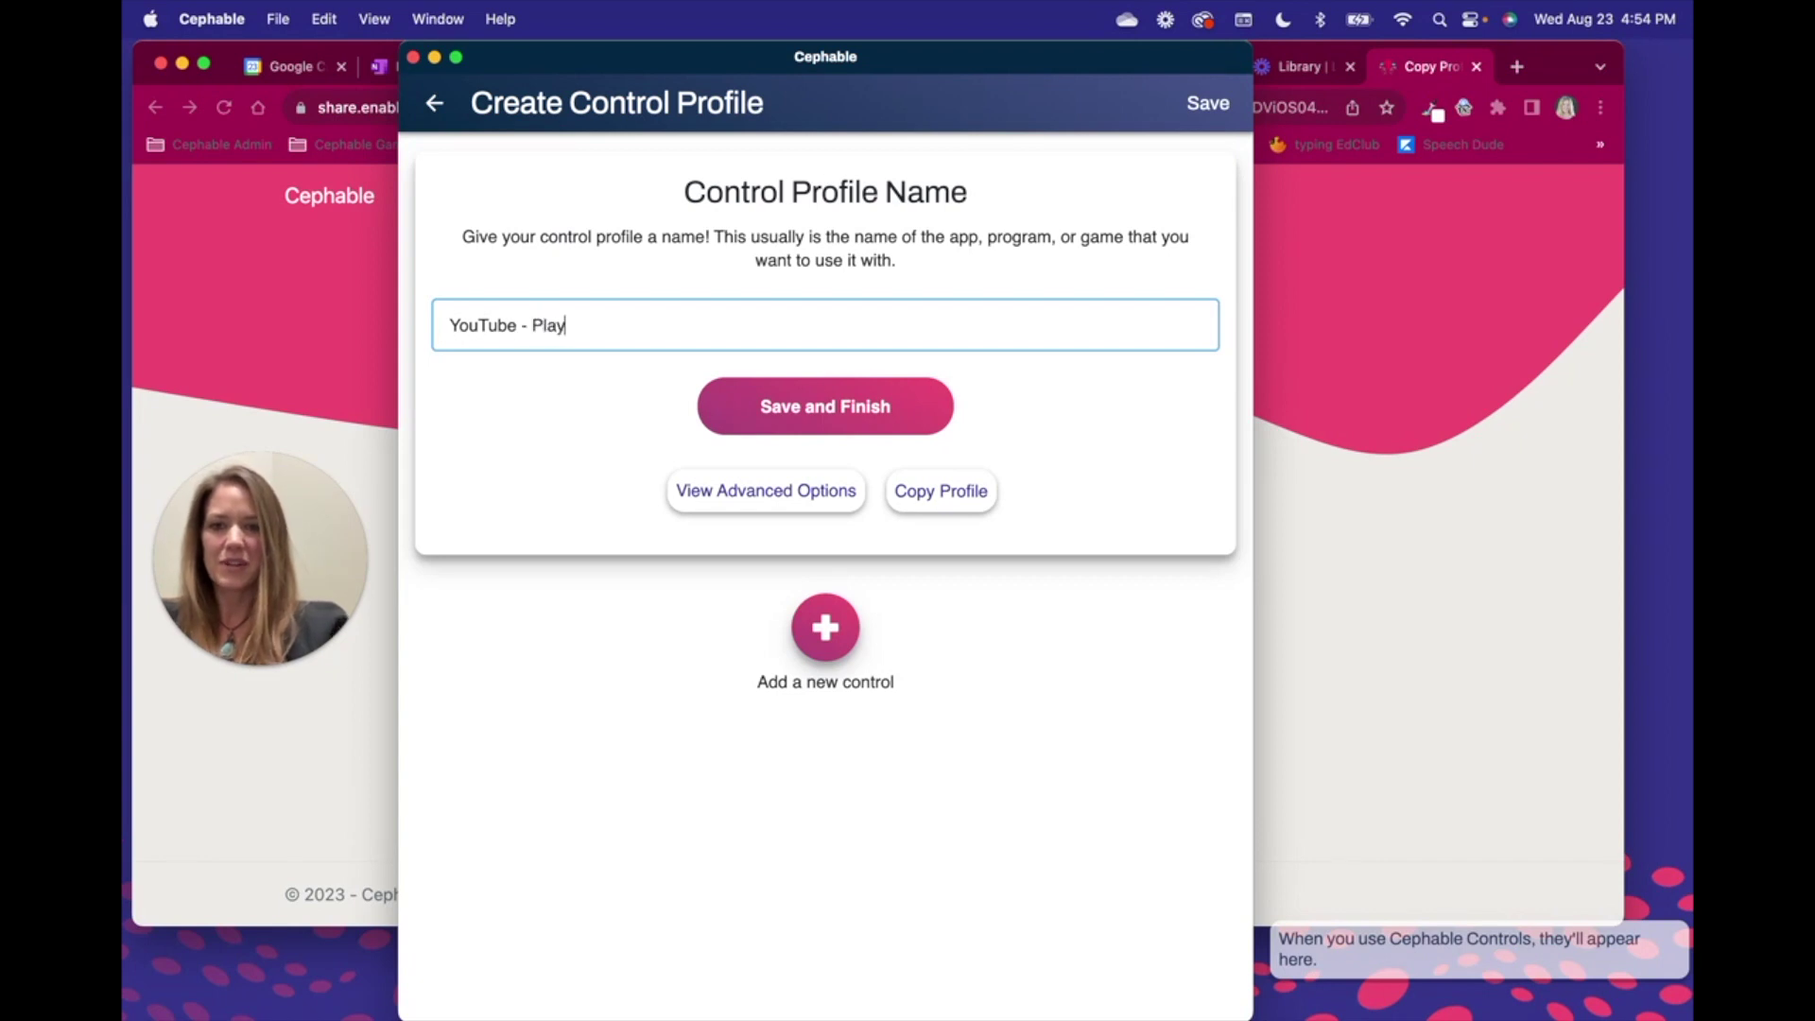
Step: Add a new voice control to the profile with the voice command "Play"
click(837, 639)
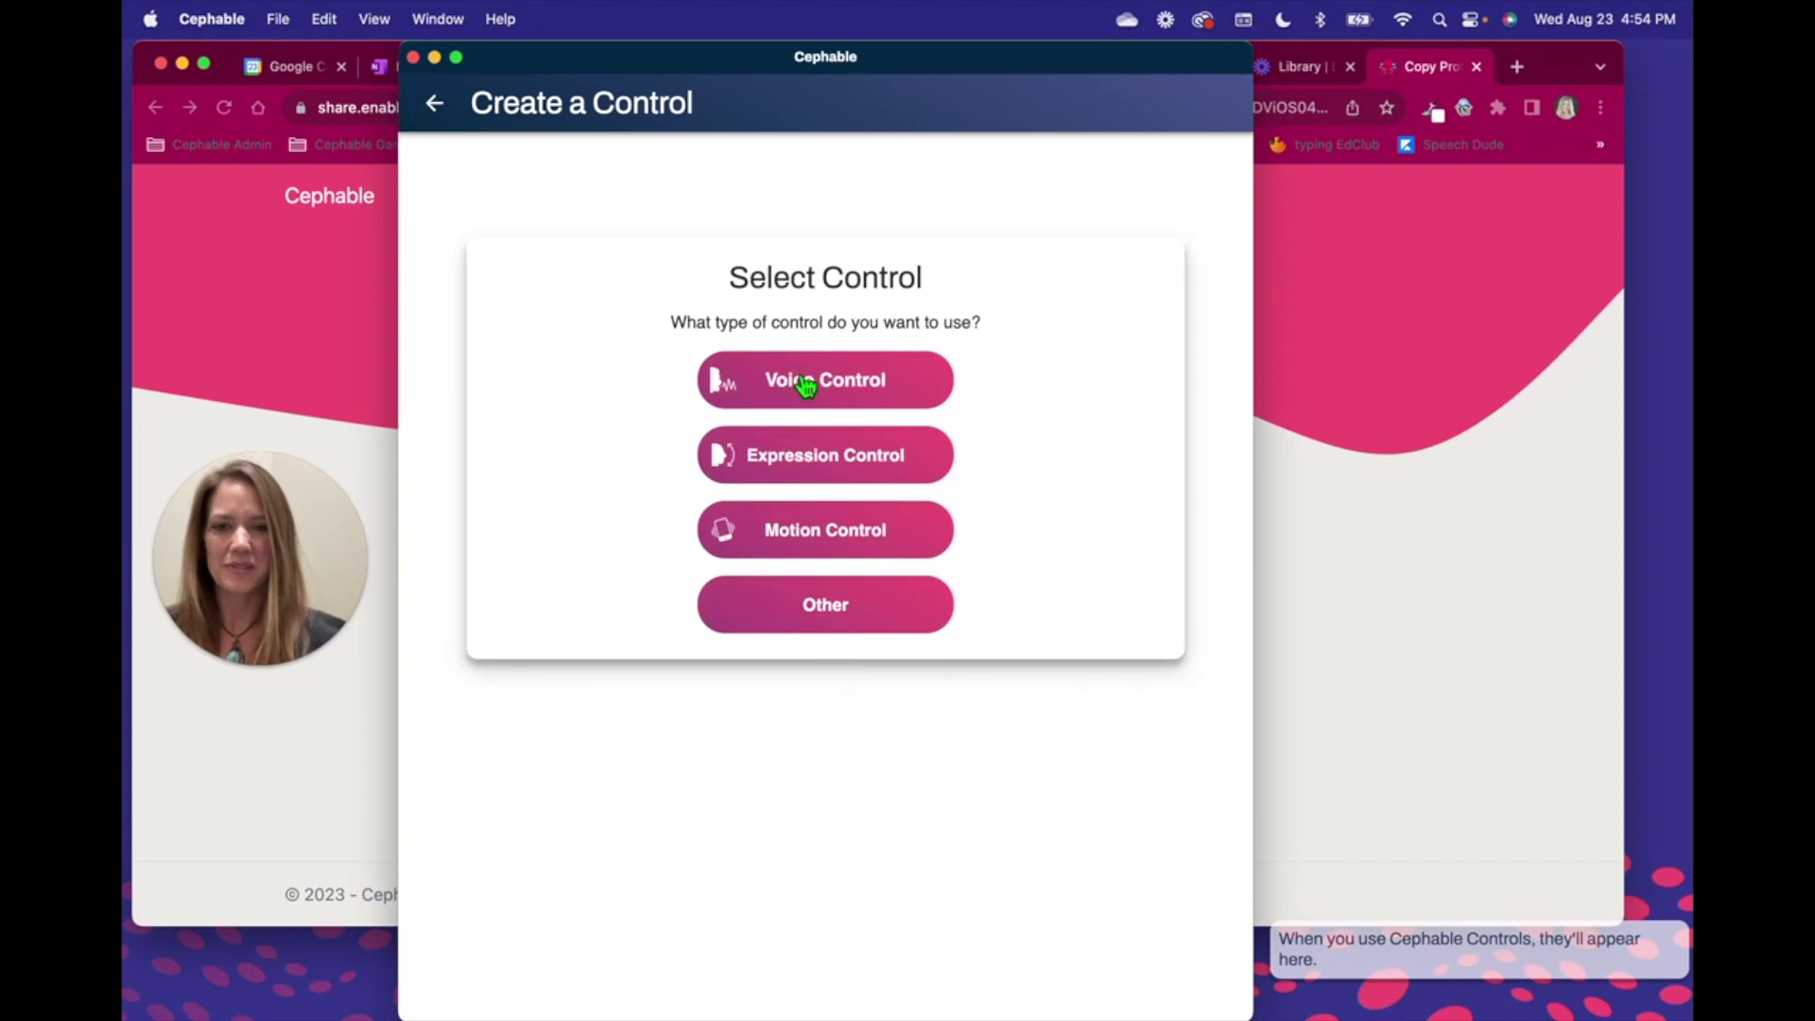
click(714, 402)
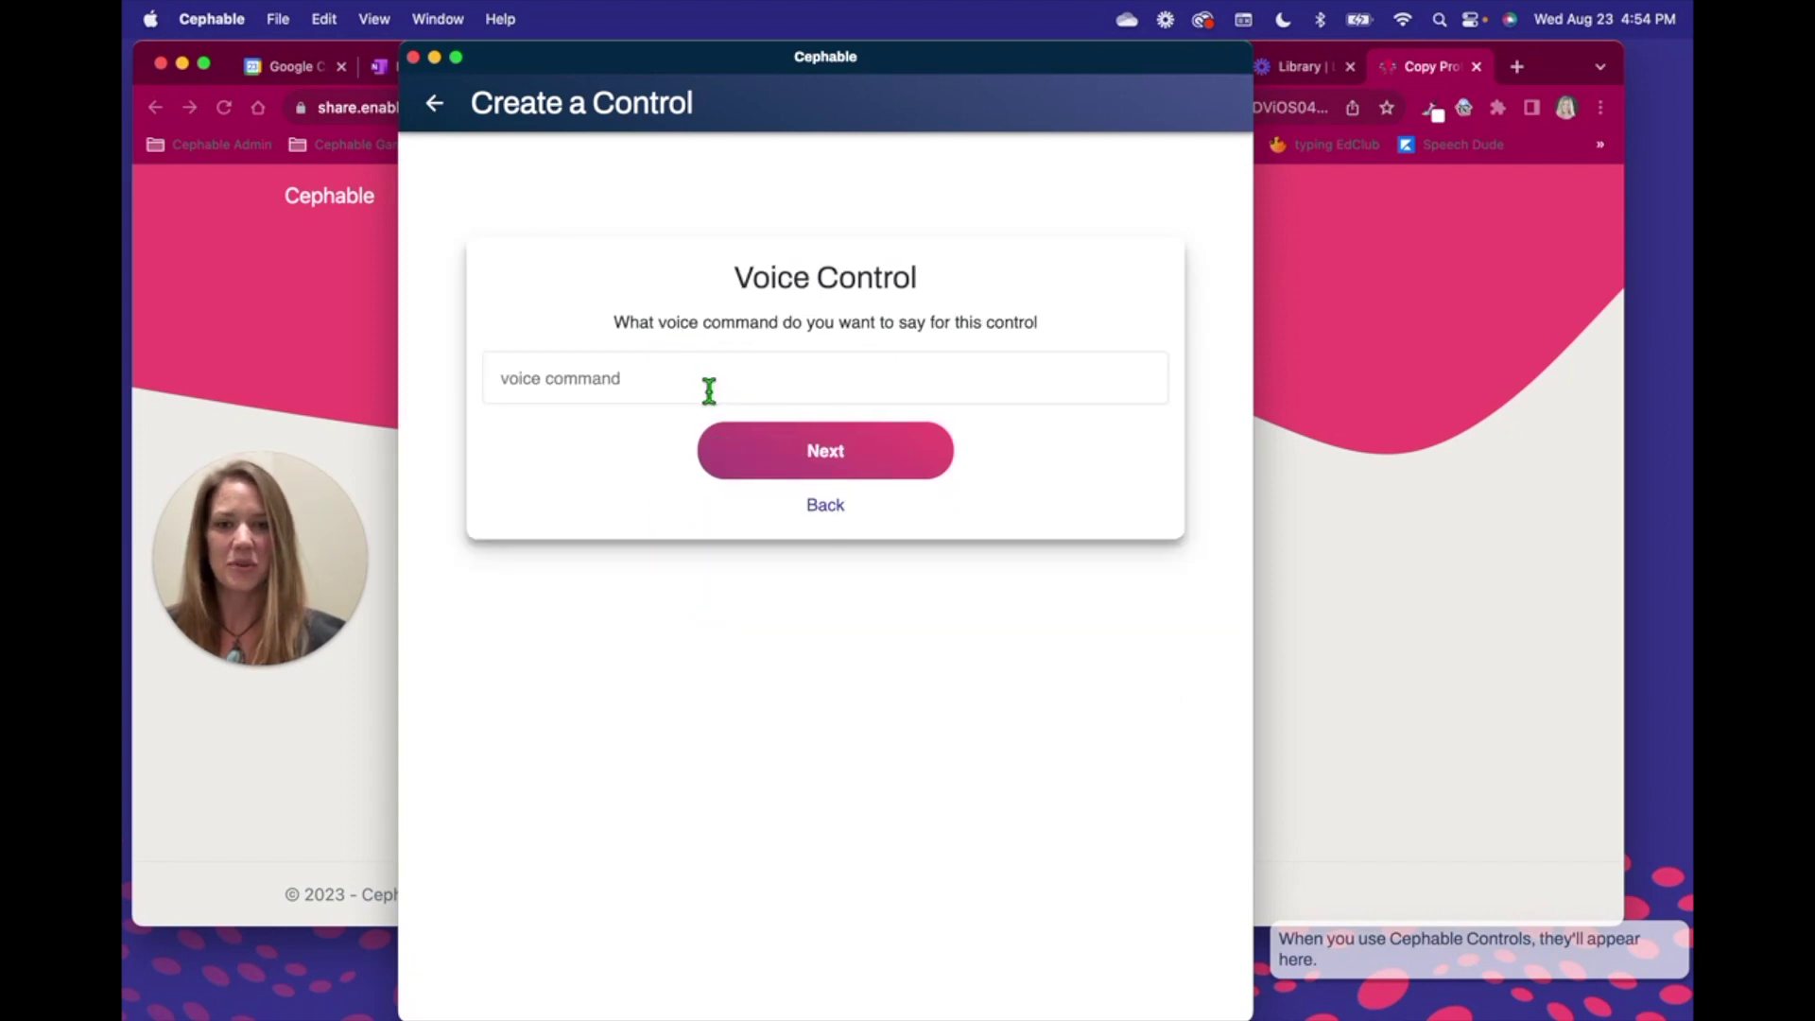
click(610, 383)
text(Play)
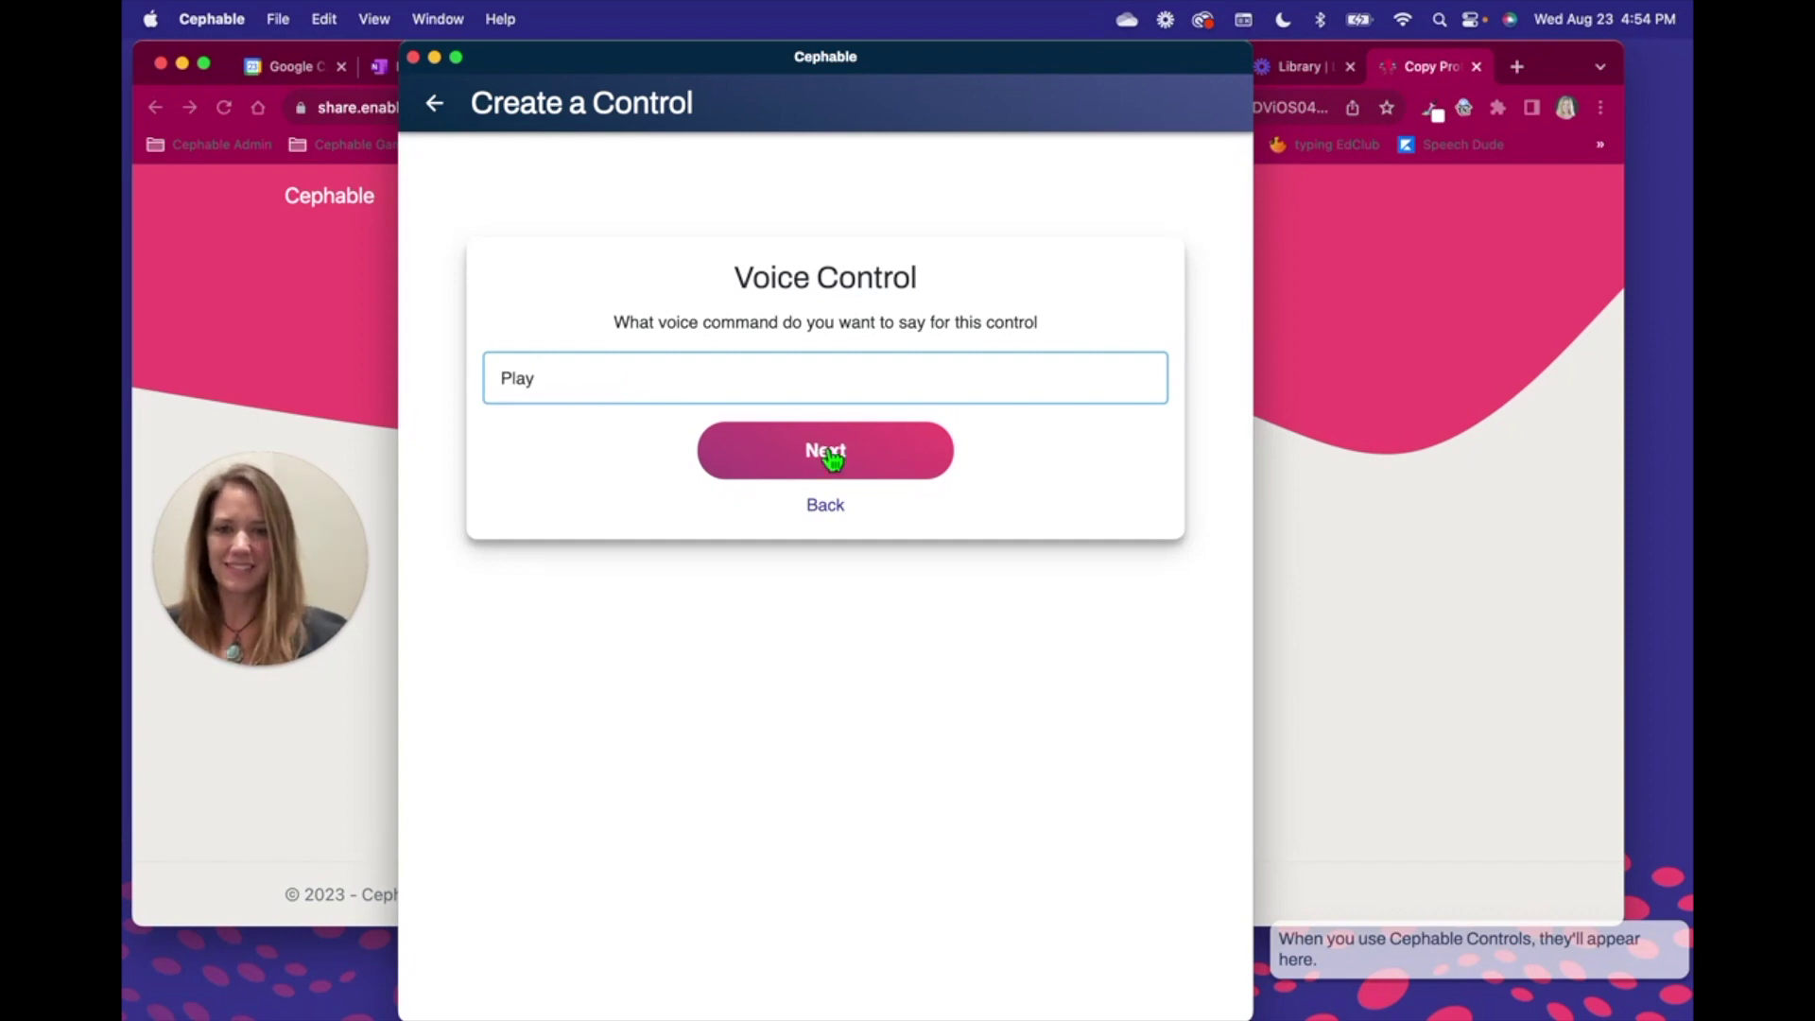
click(828, 454)
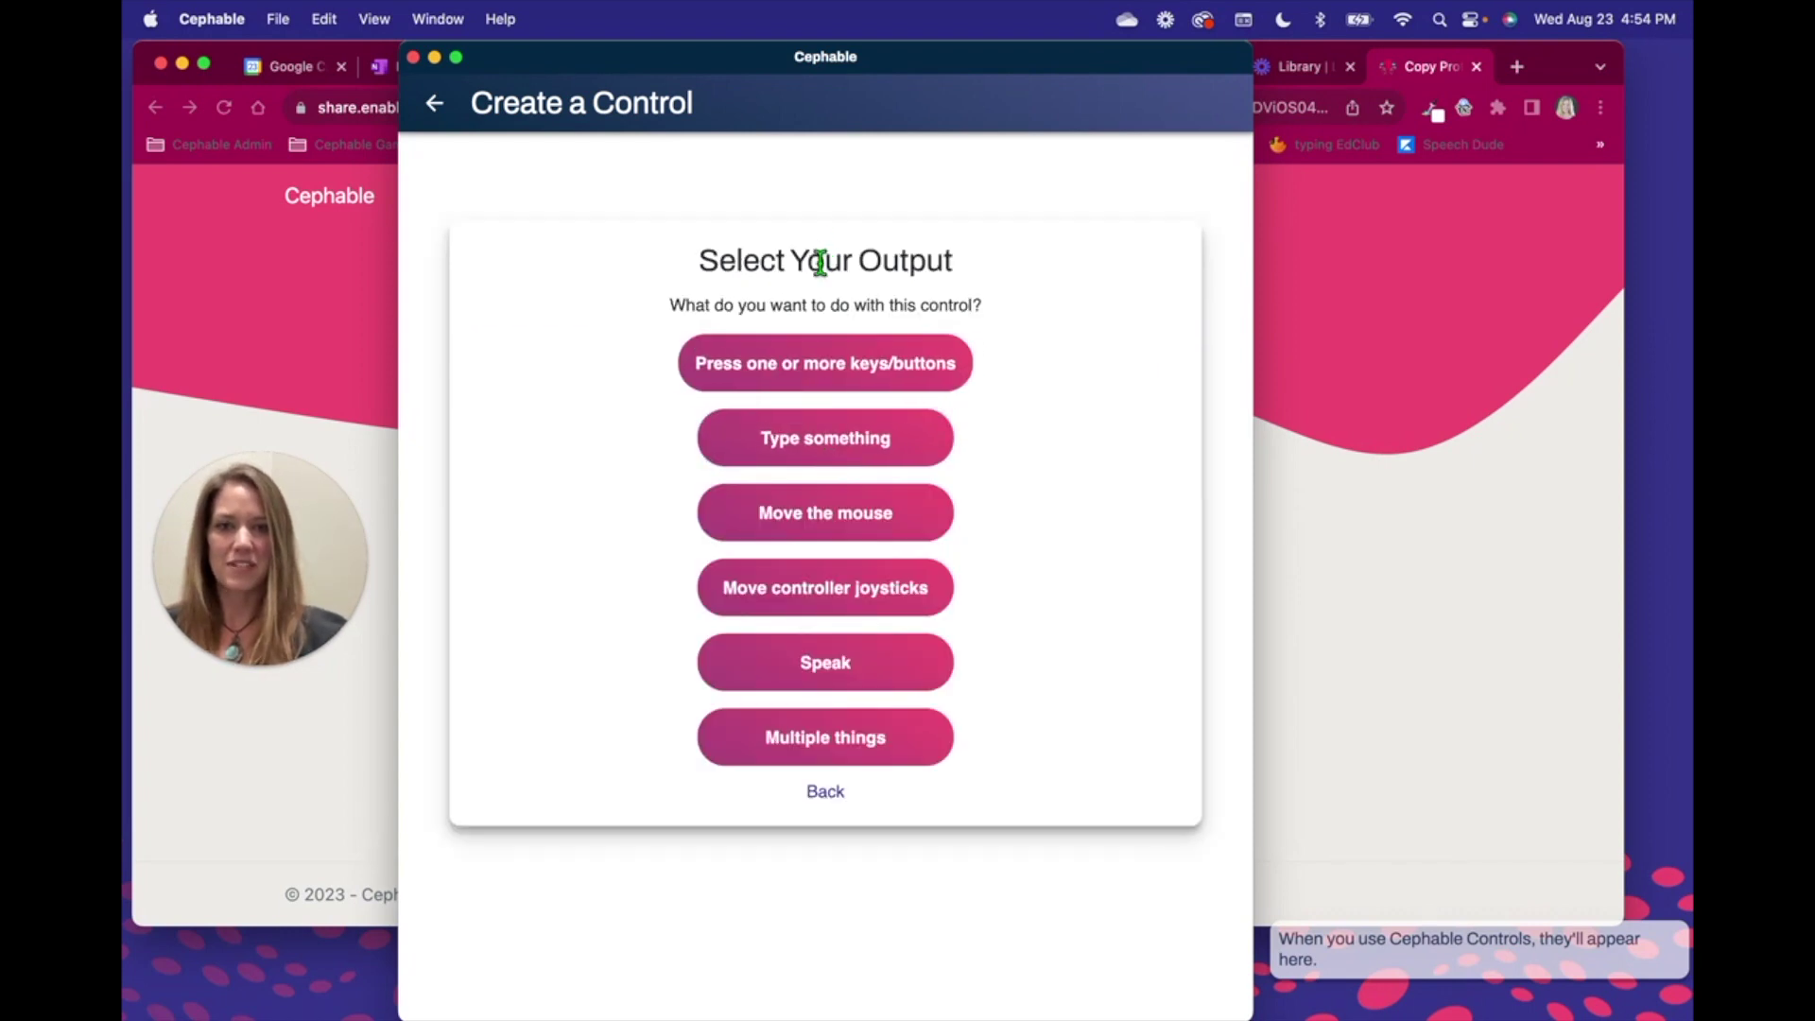
Step: Set the voice control's output to a key press of the Space Bar and finish creating the control
click(819, 373)
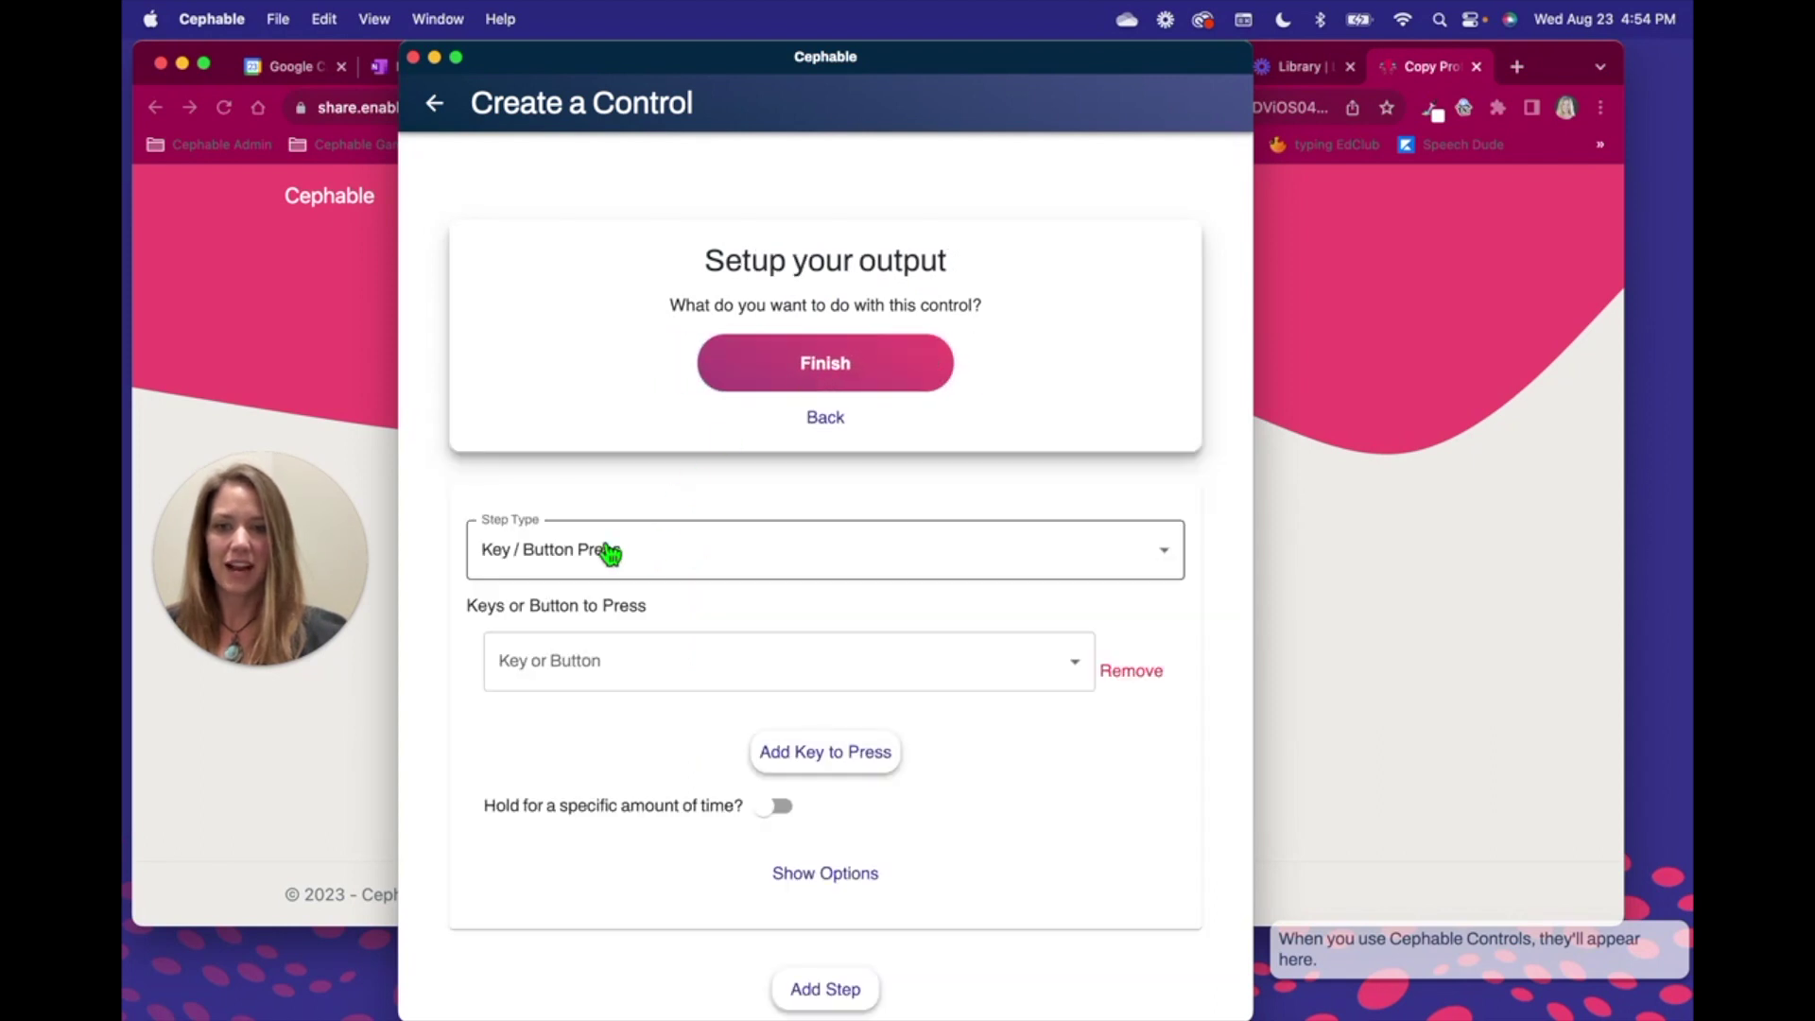
click(595, 672)
scroll(596, 673, down, 2)
scroll(596, 672, down, 10)
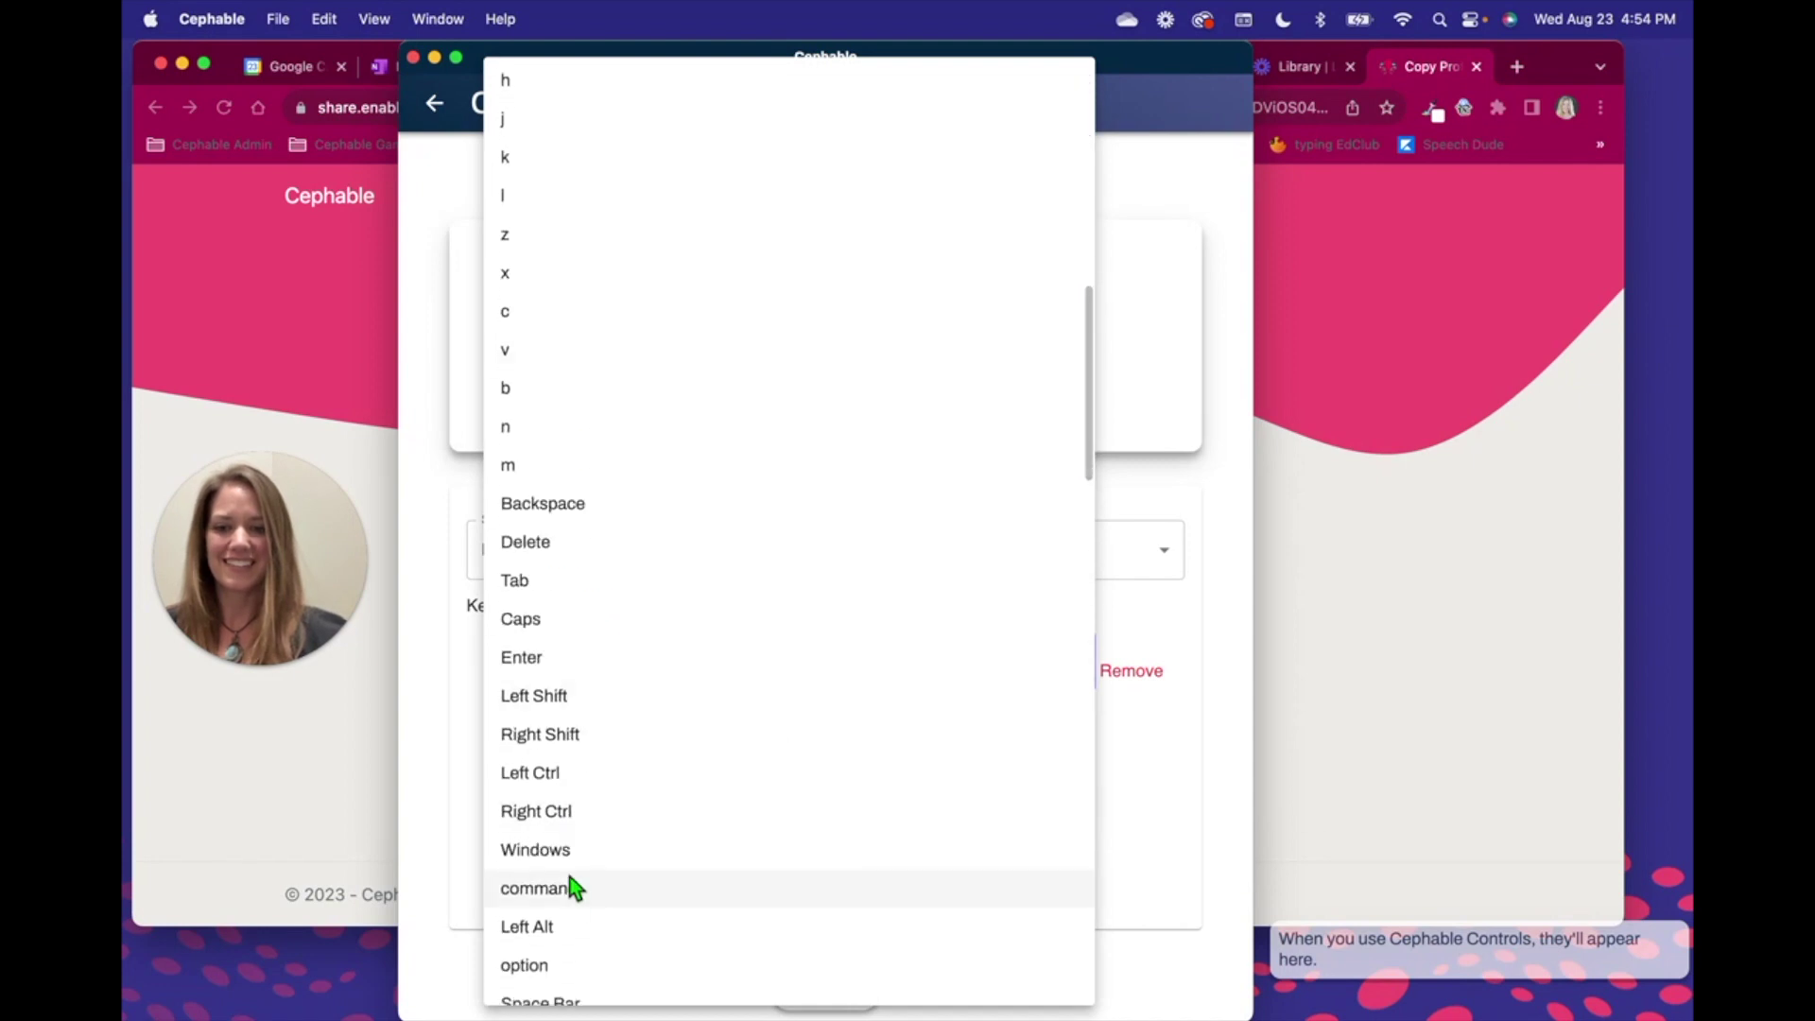
scroll(568, 907, down, 1)
click(554, 887)
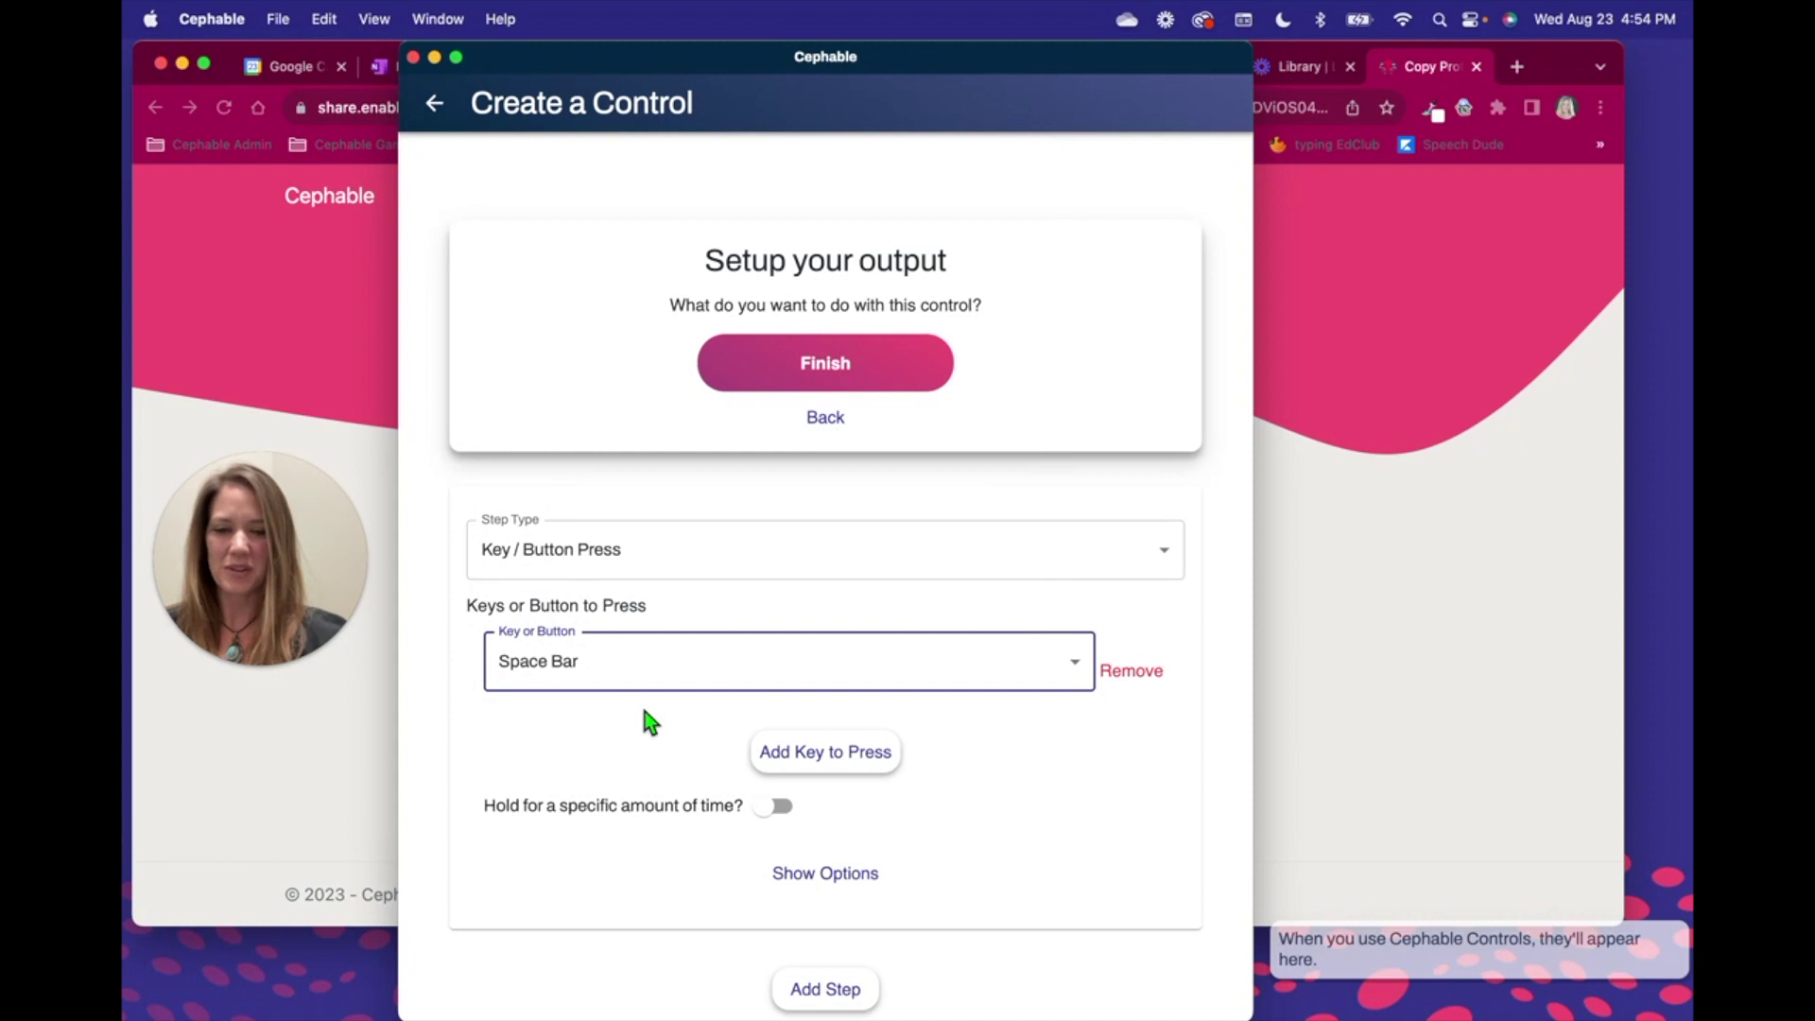
scroll(652, 759, down, 3)
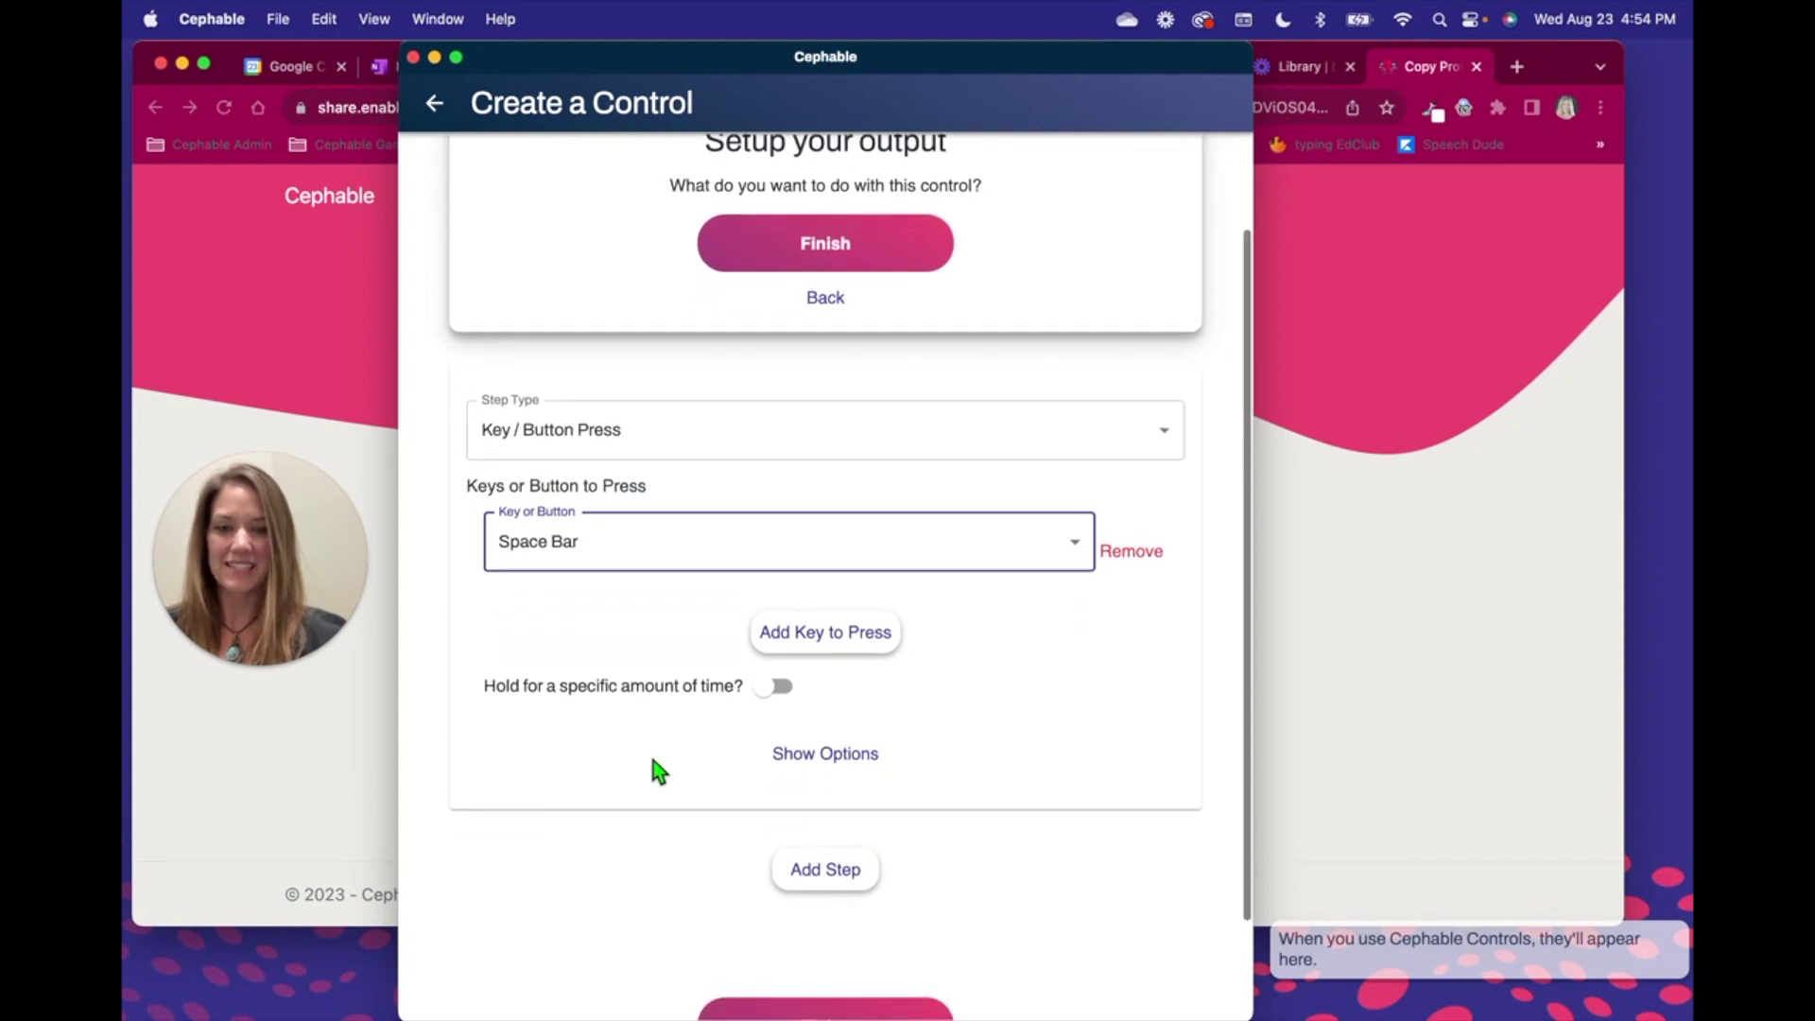
scroll(653, 760, down, 3)
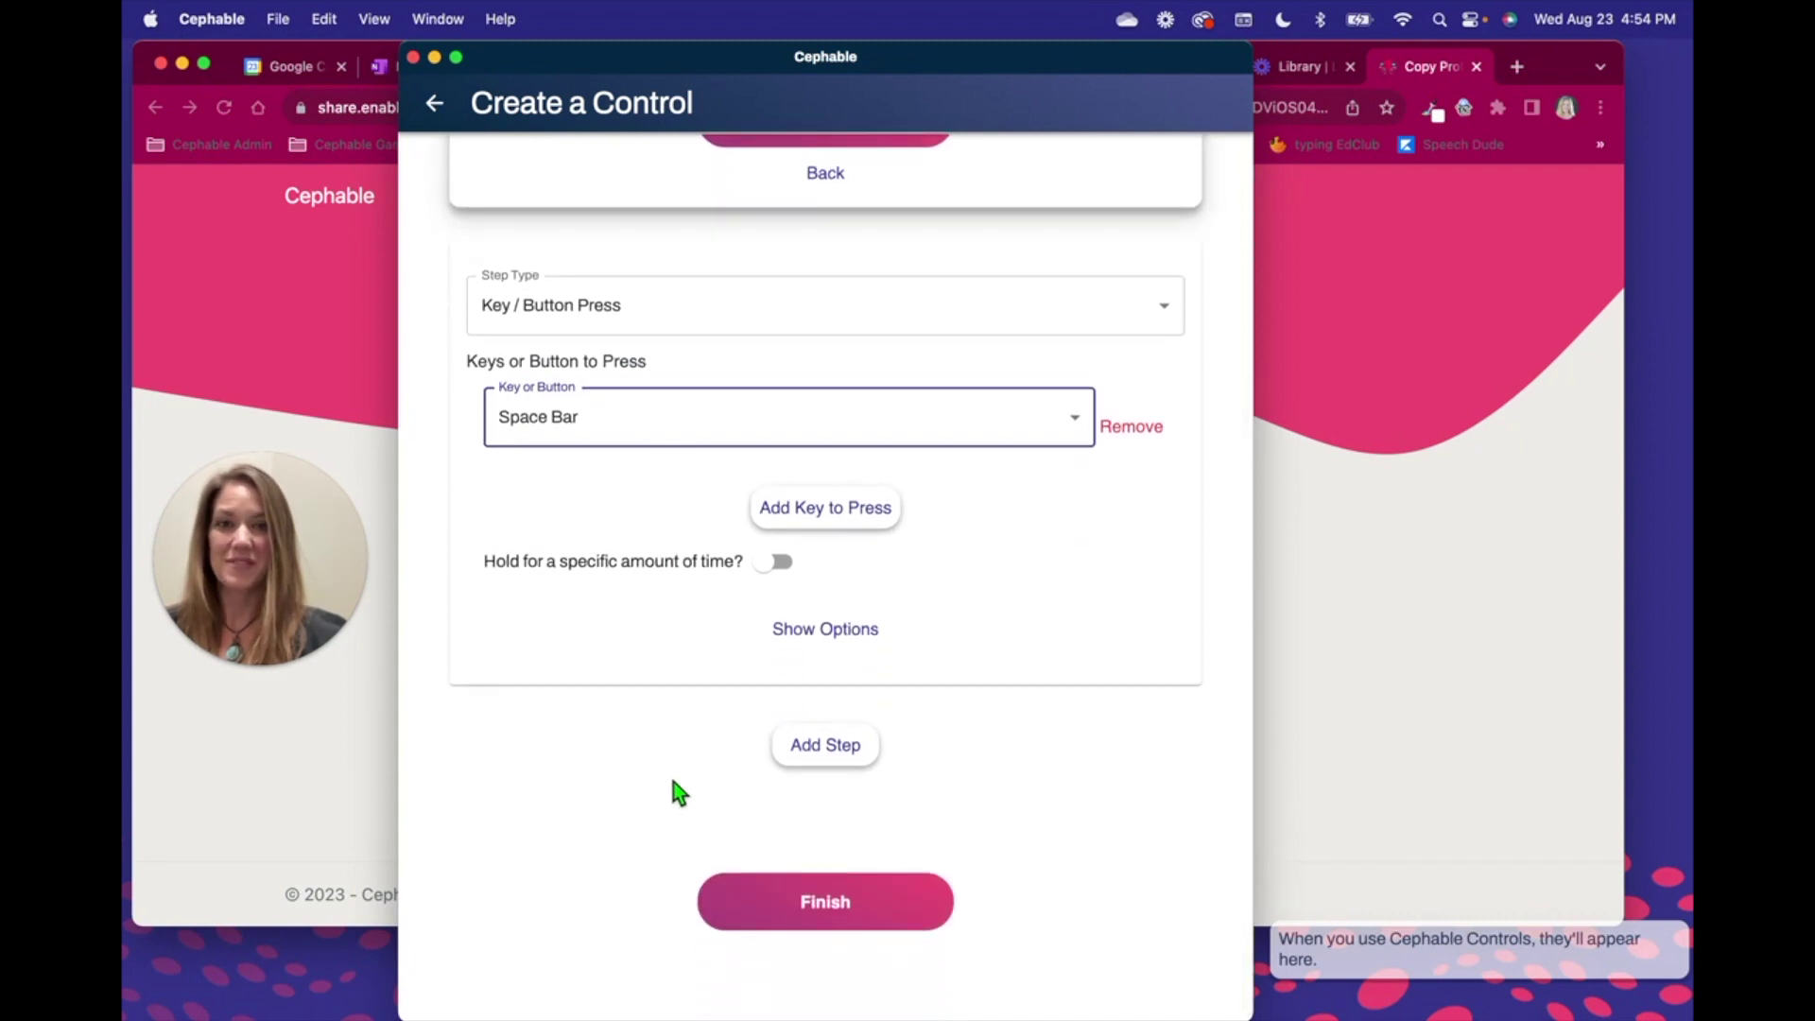
click(822, 903)
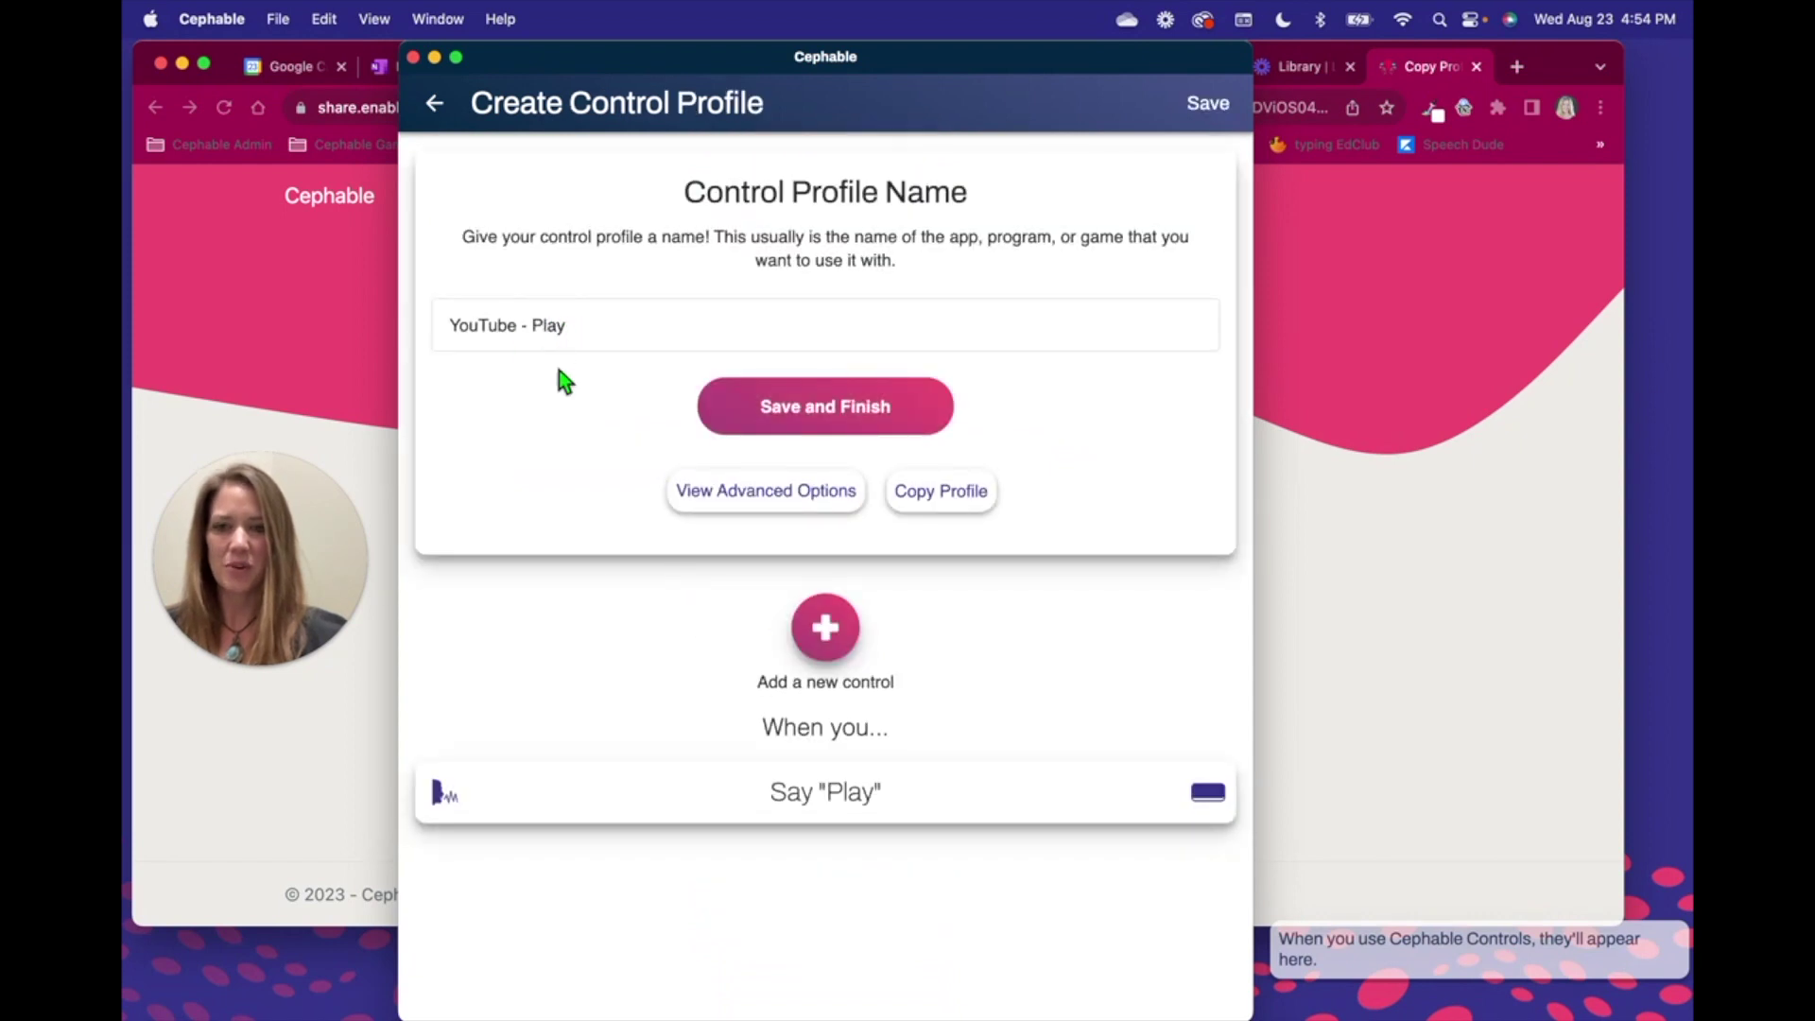
Step: Edit the "Play" control to add a second voice control with the phrase "Pause", and finish the edit
click(752, 807)
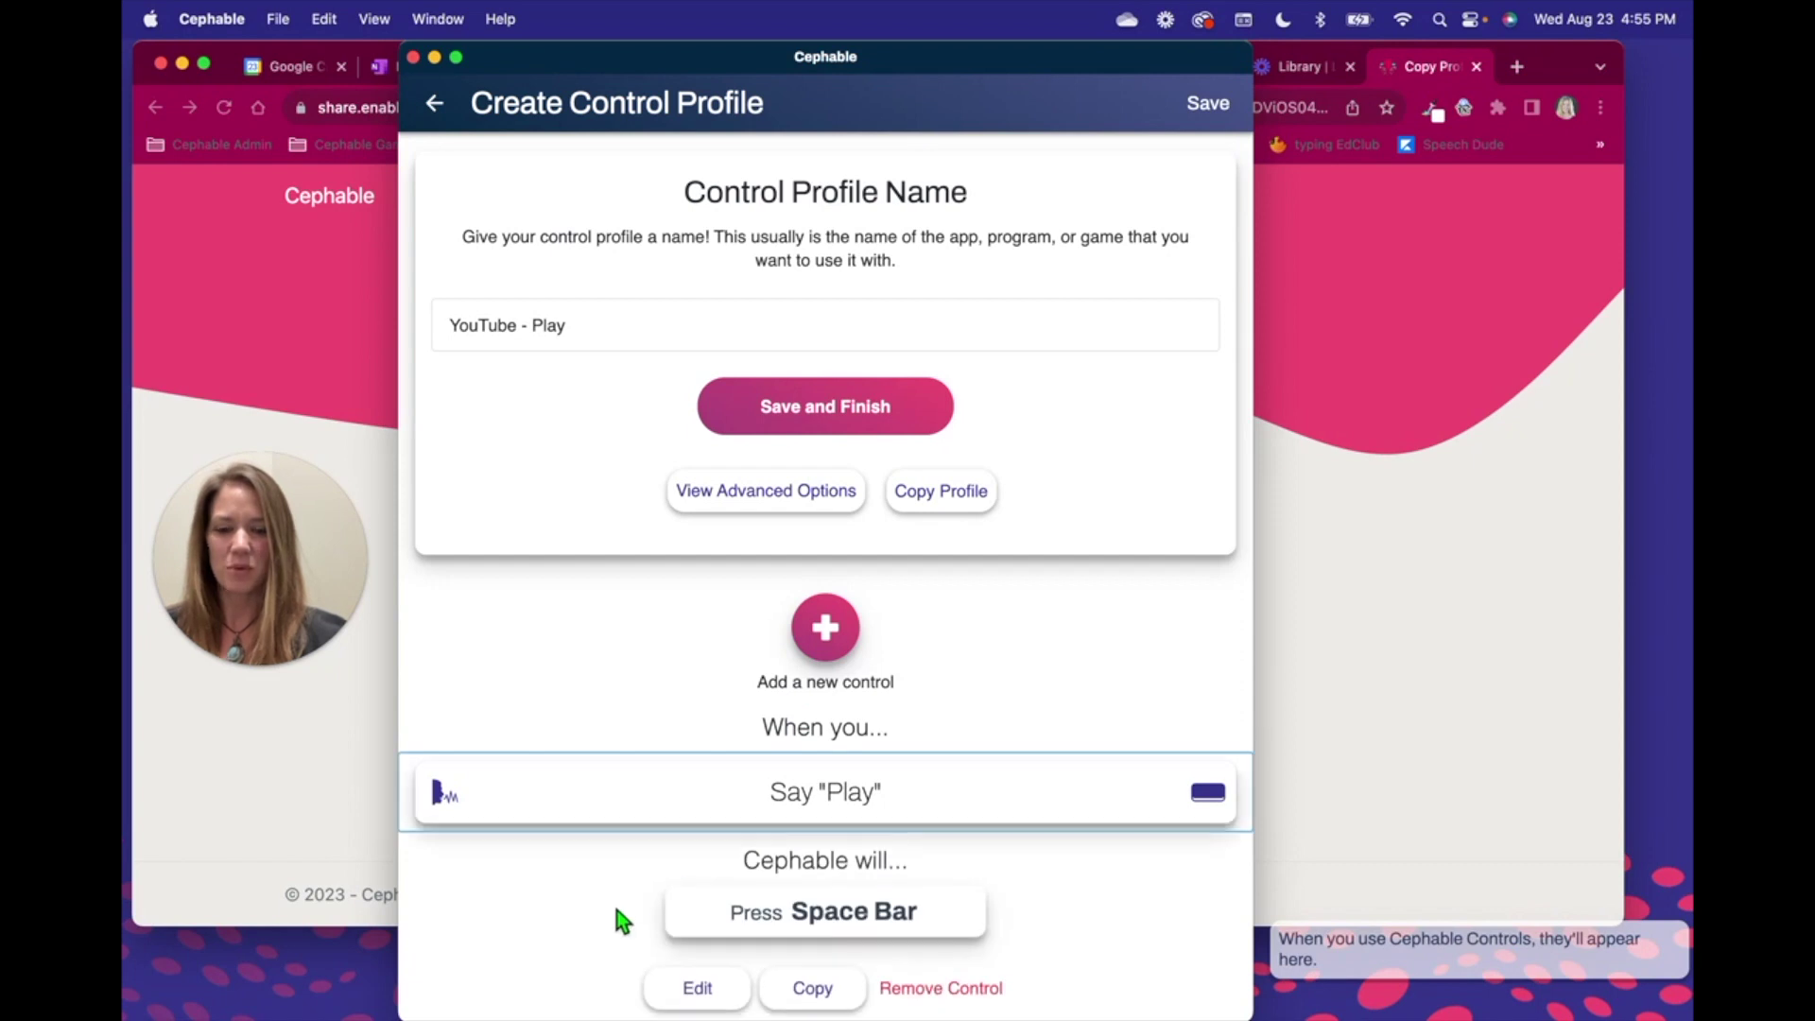
scroll(615, 909, down, 2)
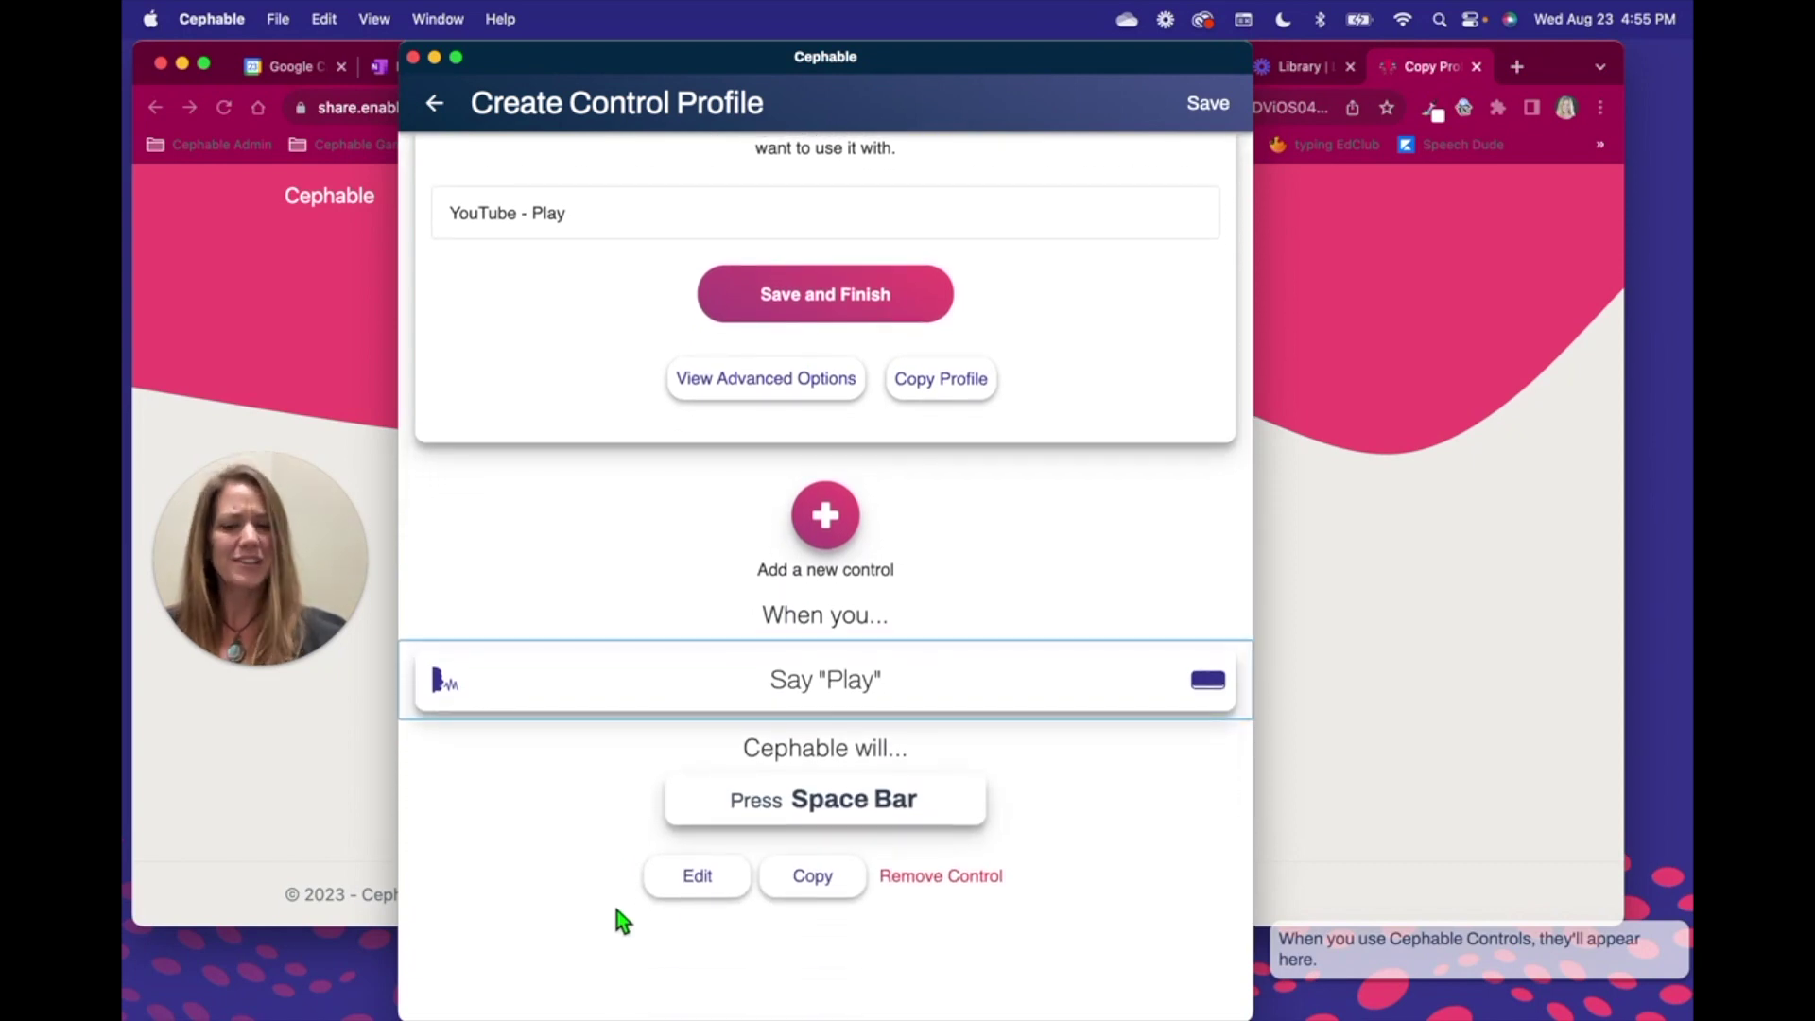
click(693, 877)
scroll(605, 870, down, 5)
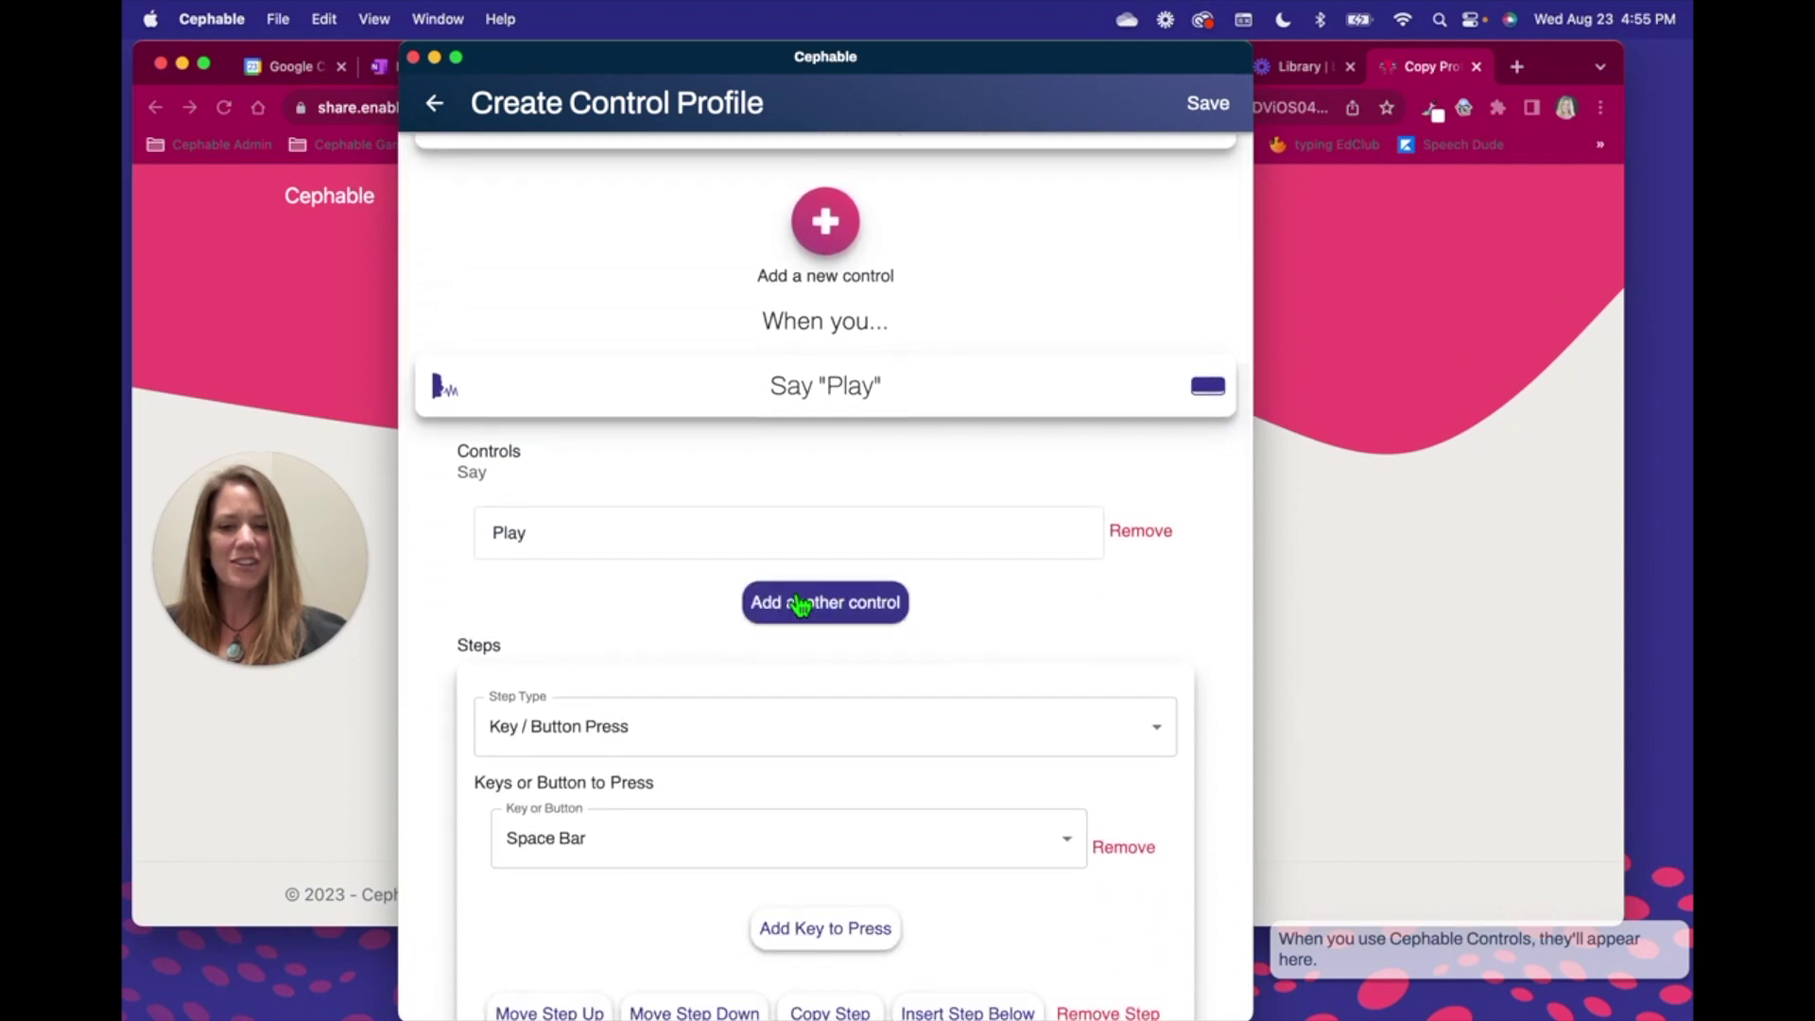
click(819, 610)
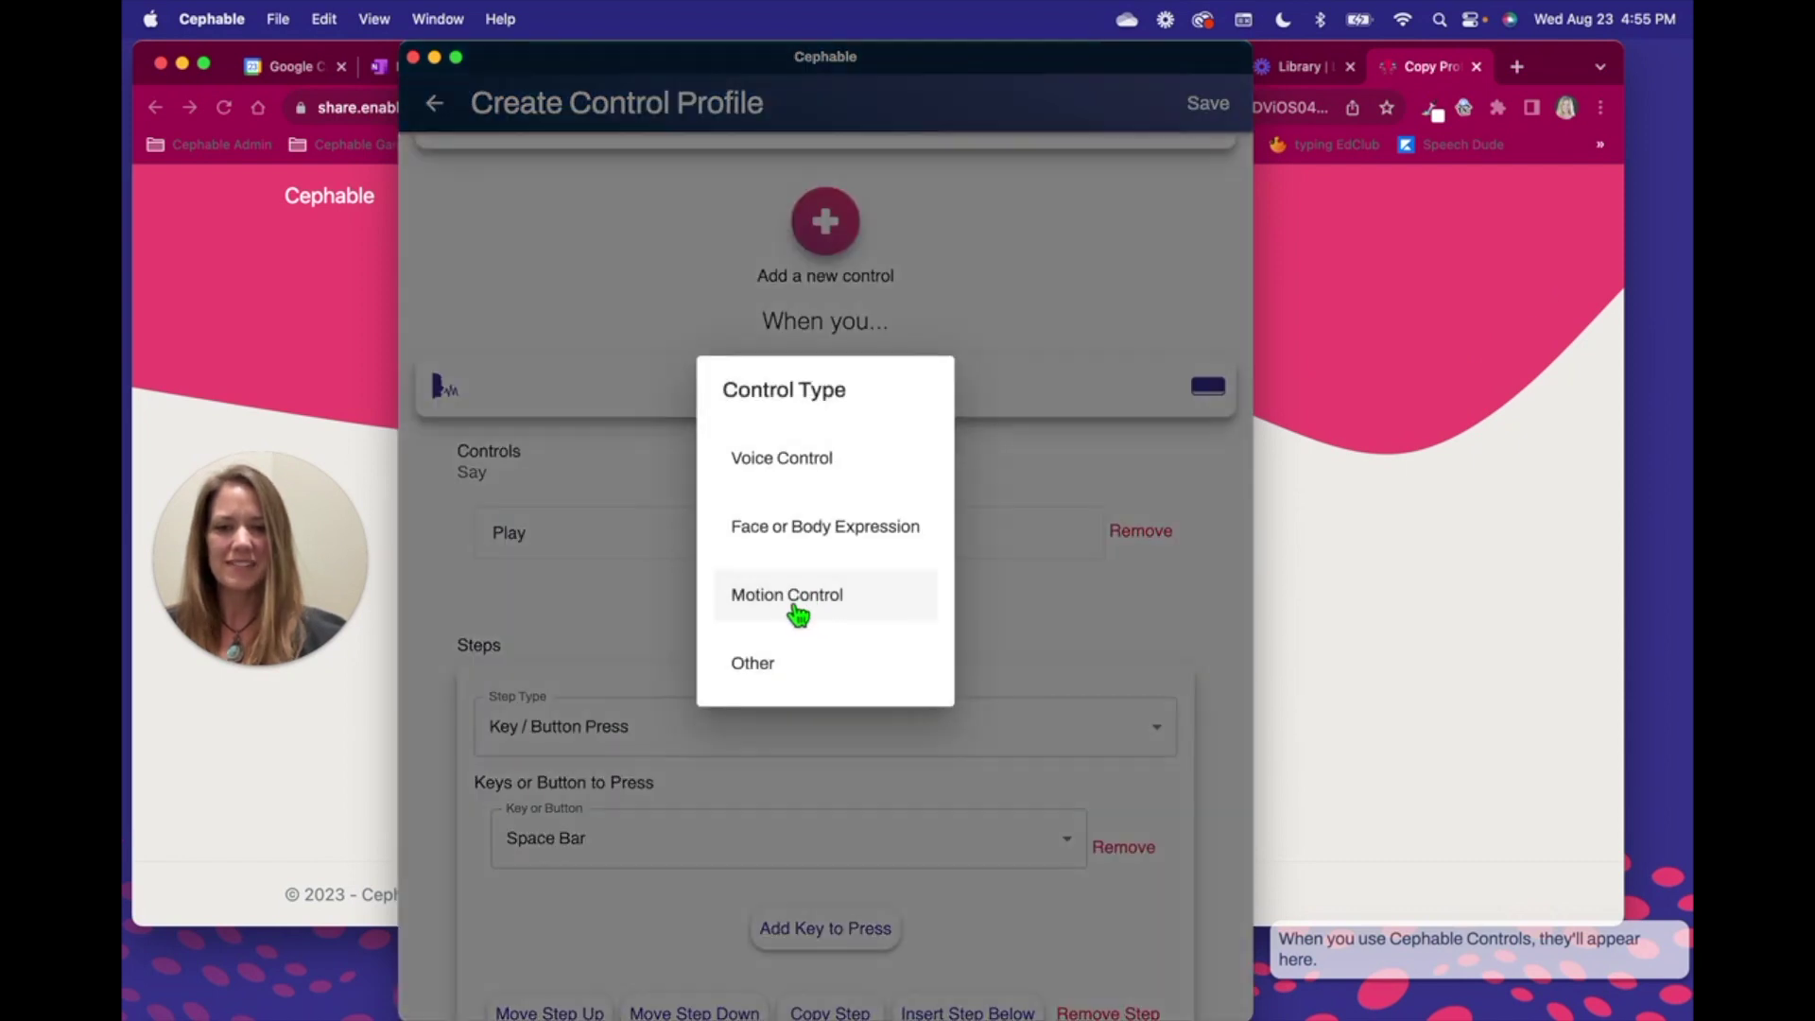
click(779, 459)
click(518, 652)
text(Pause)
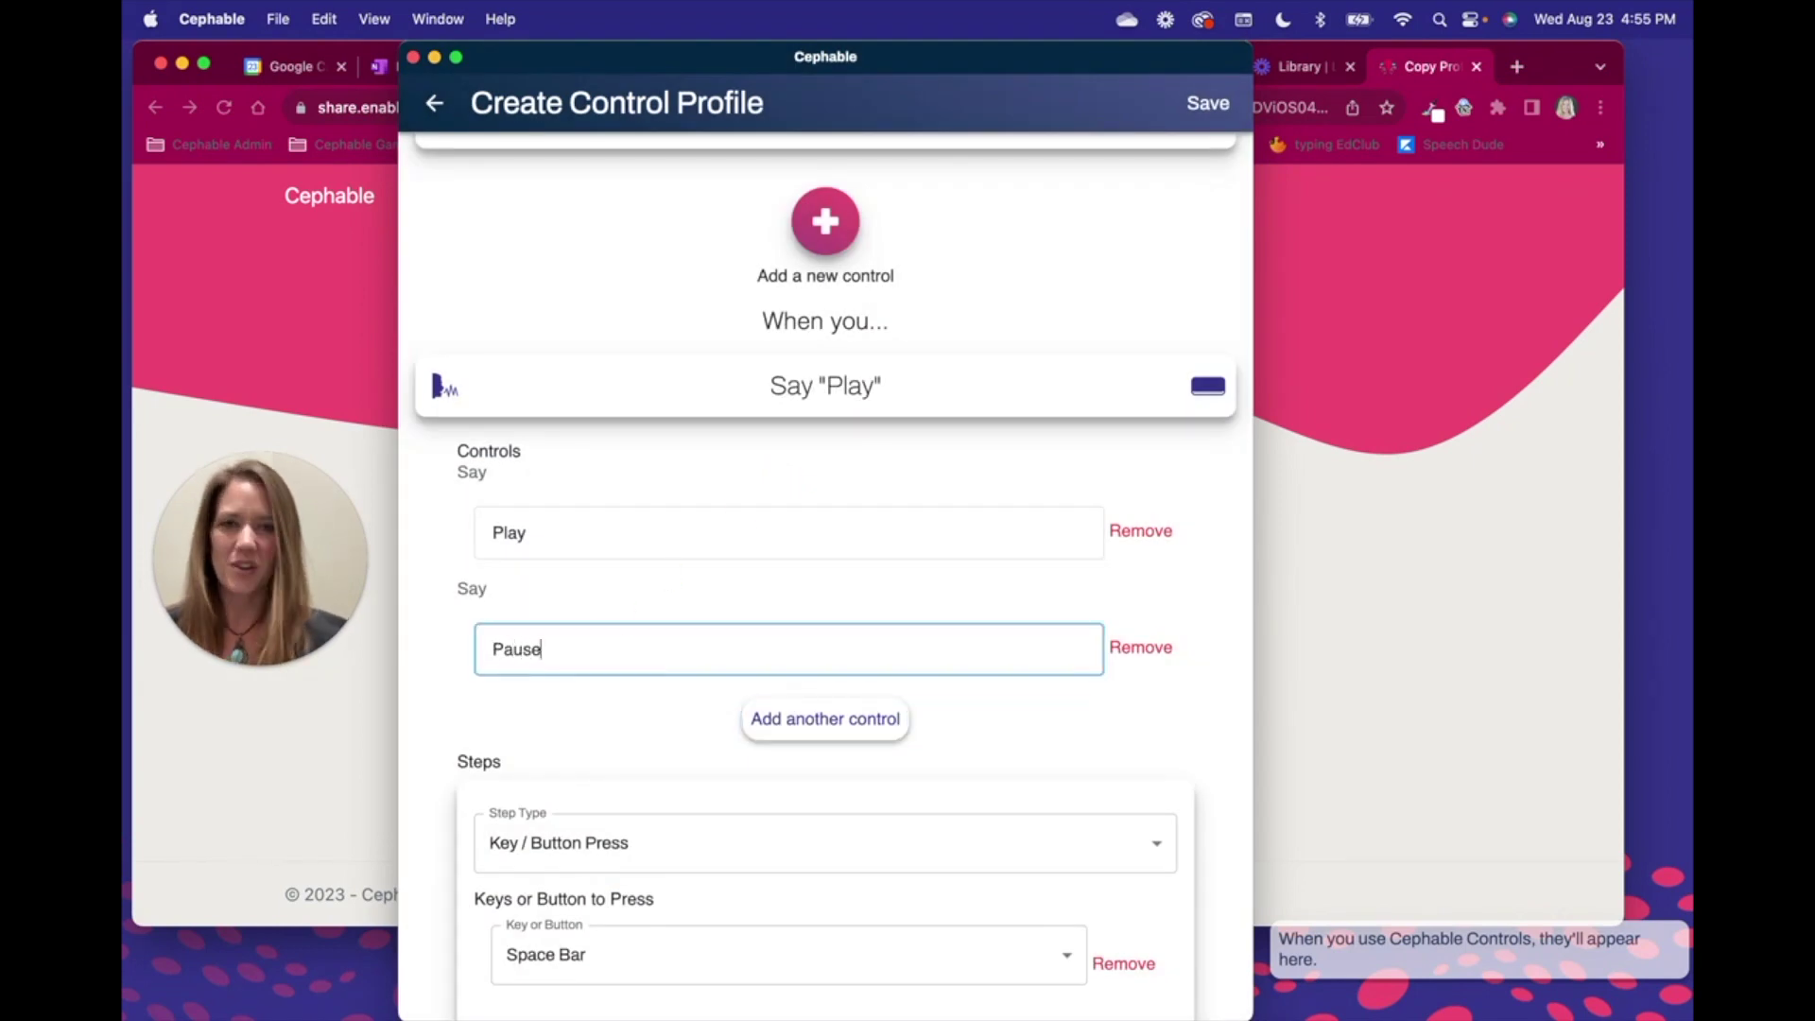
scroll(632, 716, down, 3)
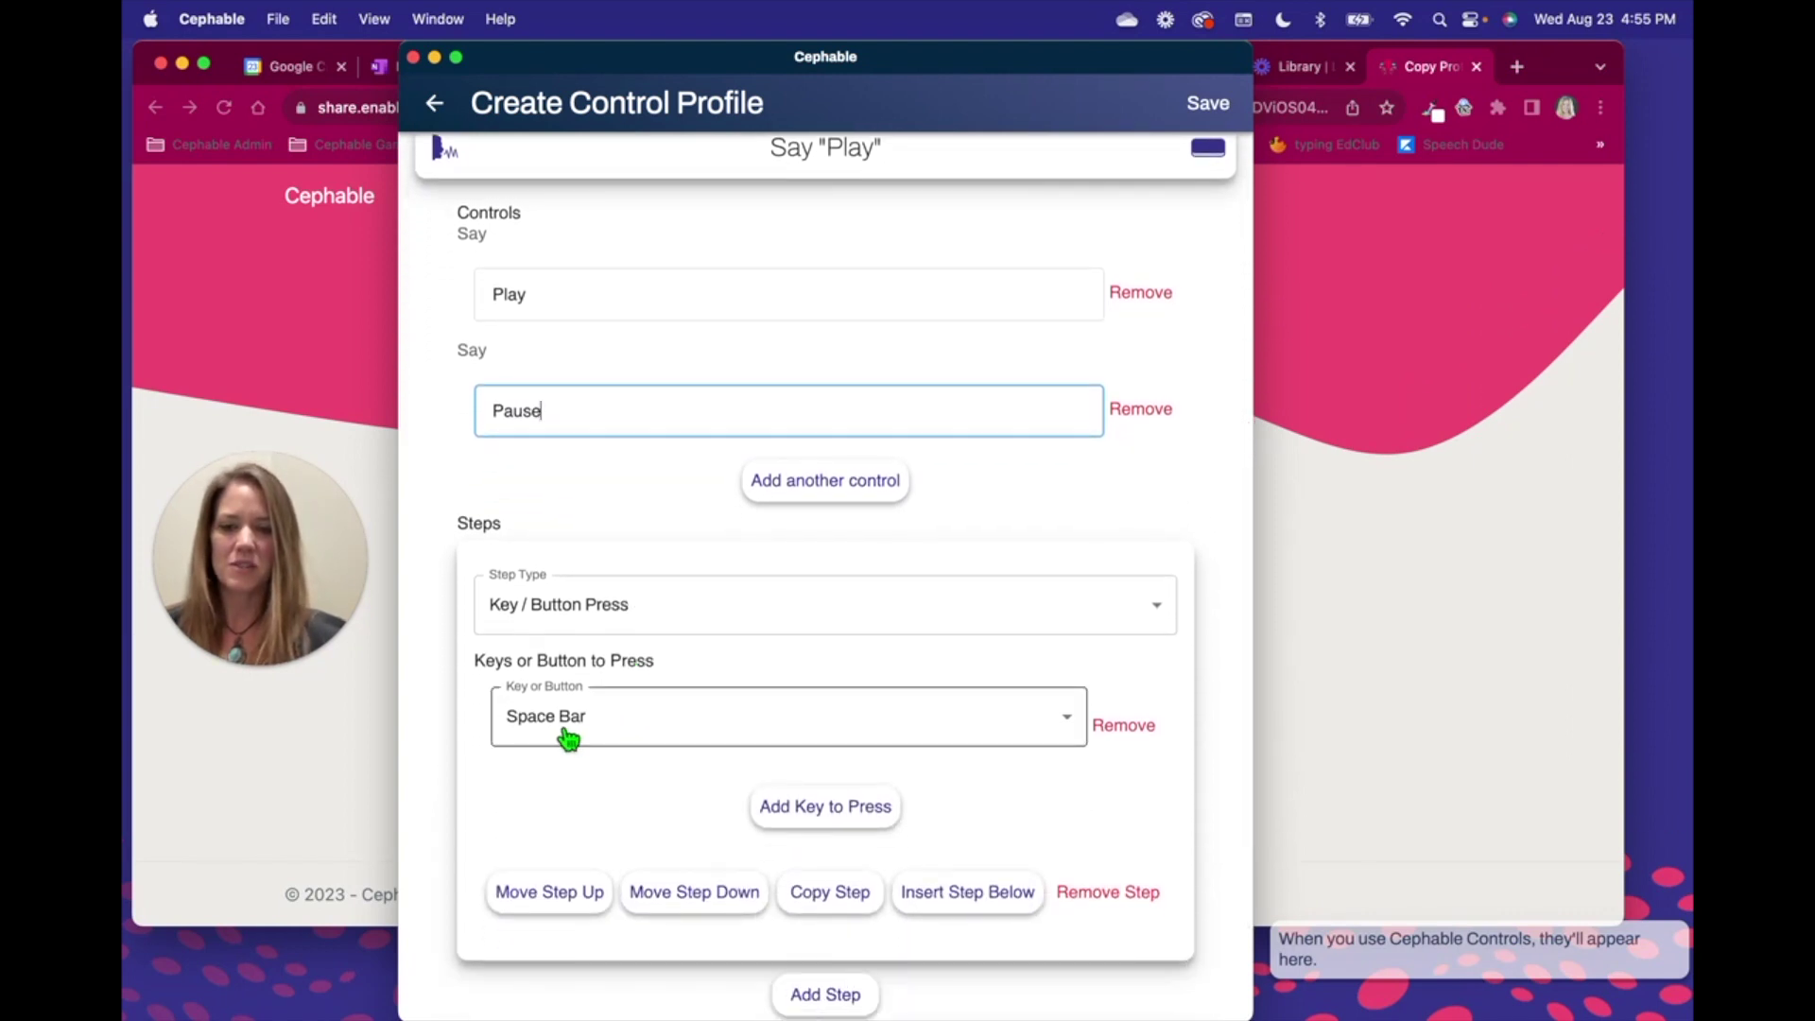
scroll(568, 738, down, 3)
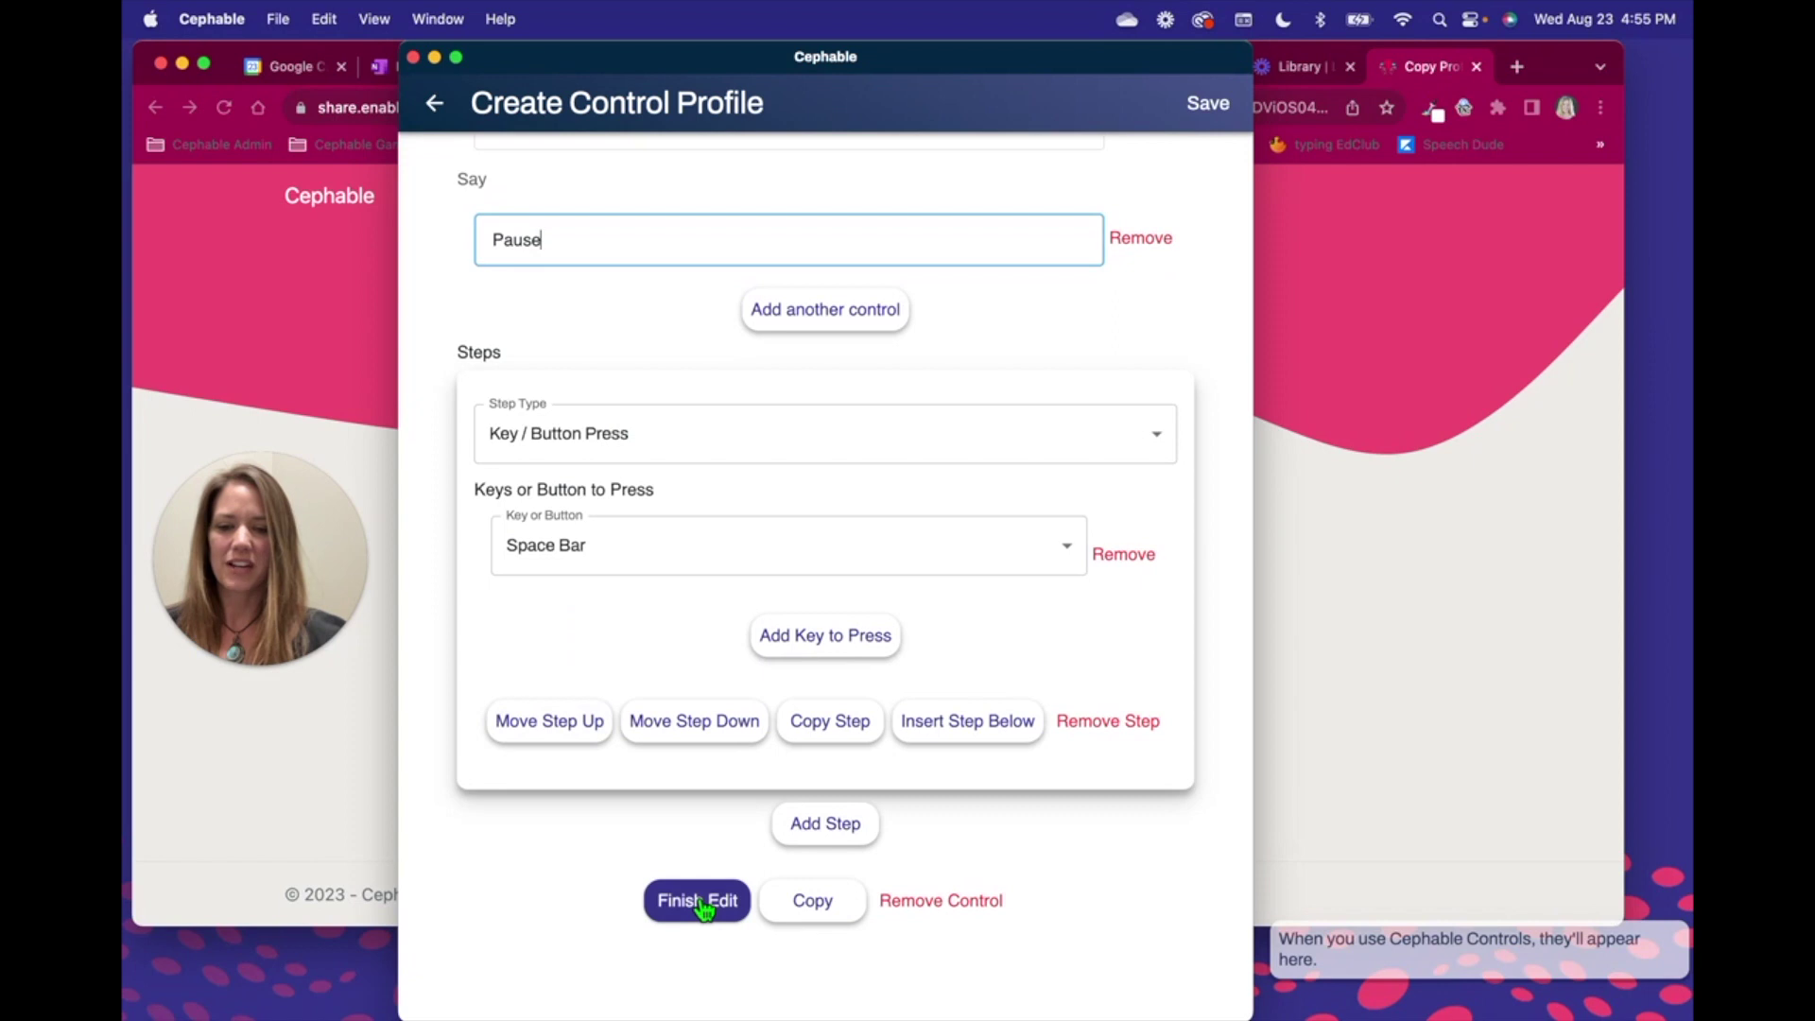
click(701, 903)
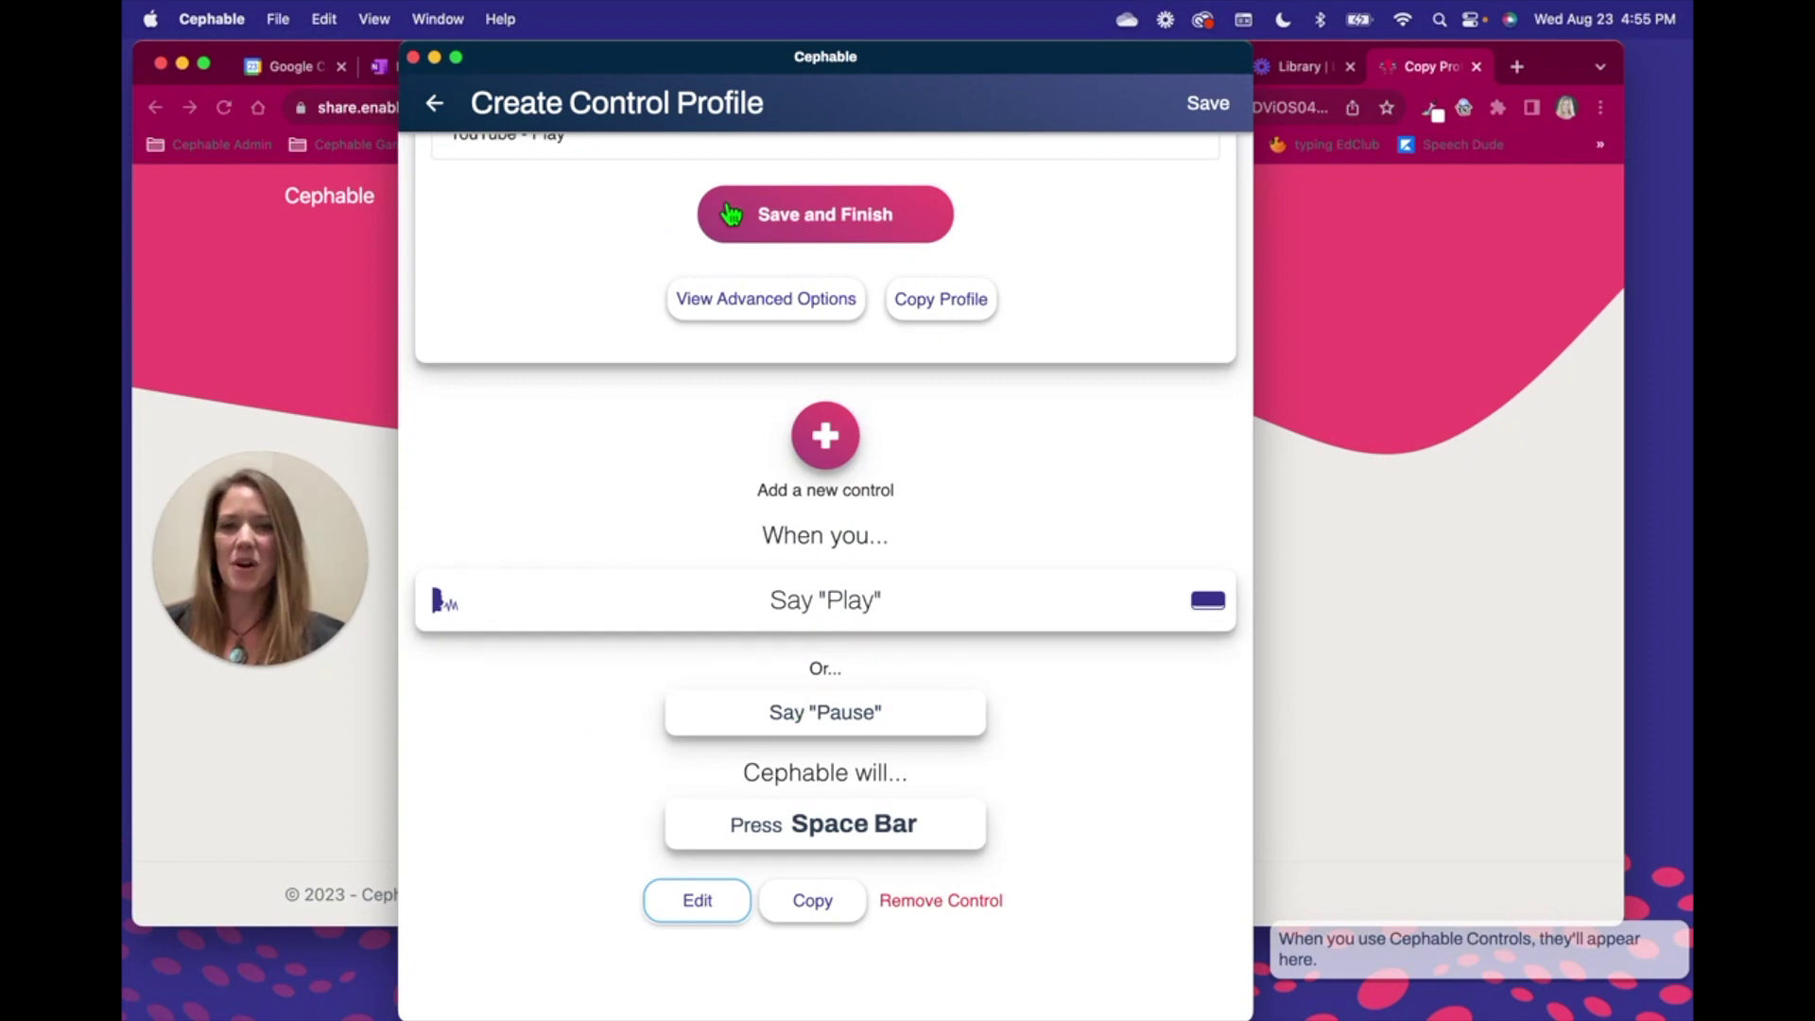
Step: Save the finished control profile and make "YouTube - Play" the current profile for the output device
click(811, 225)
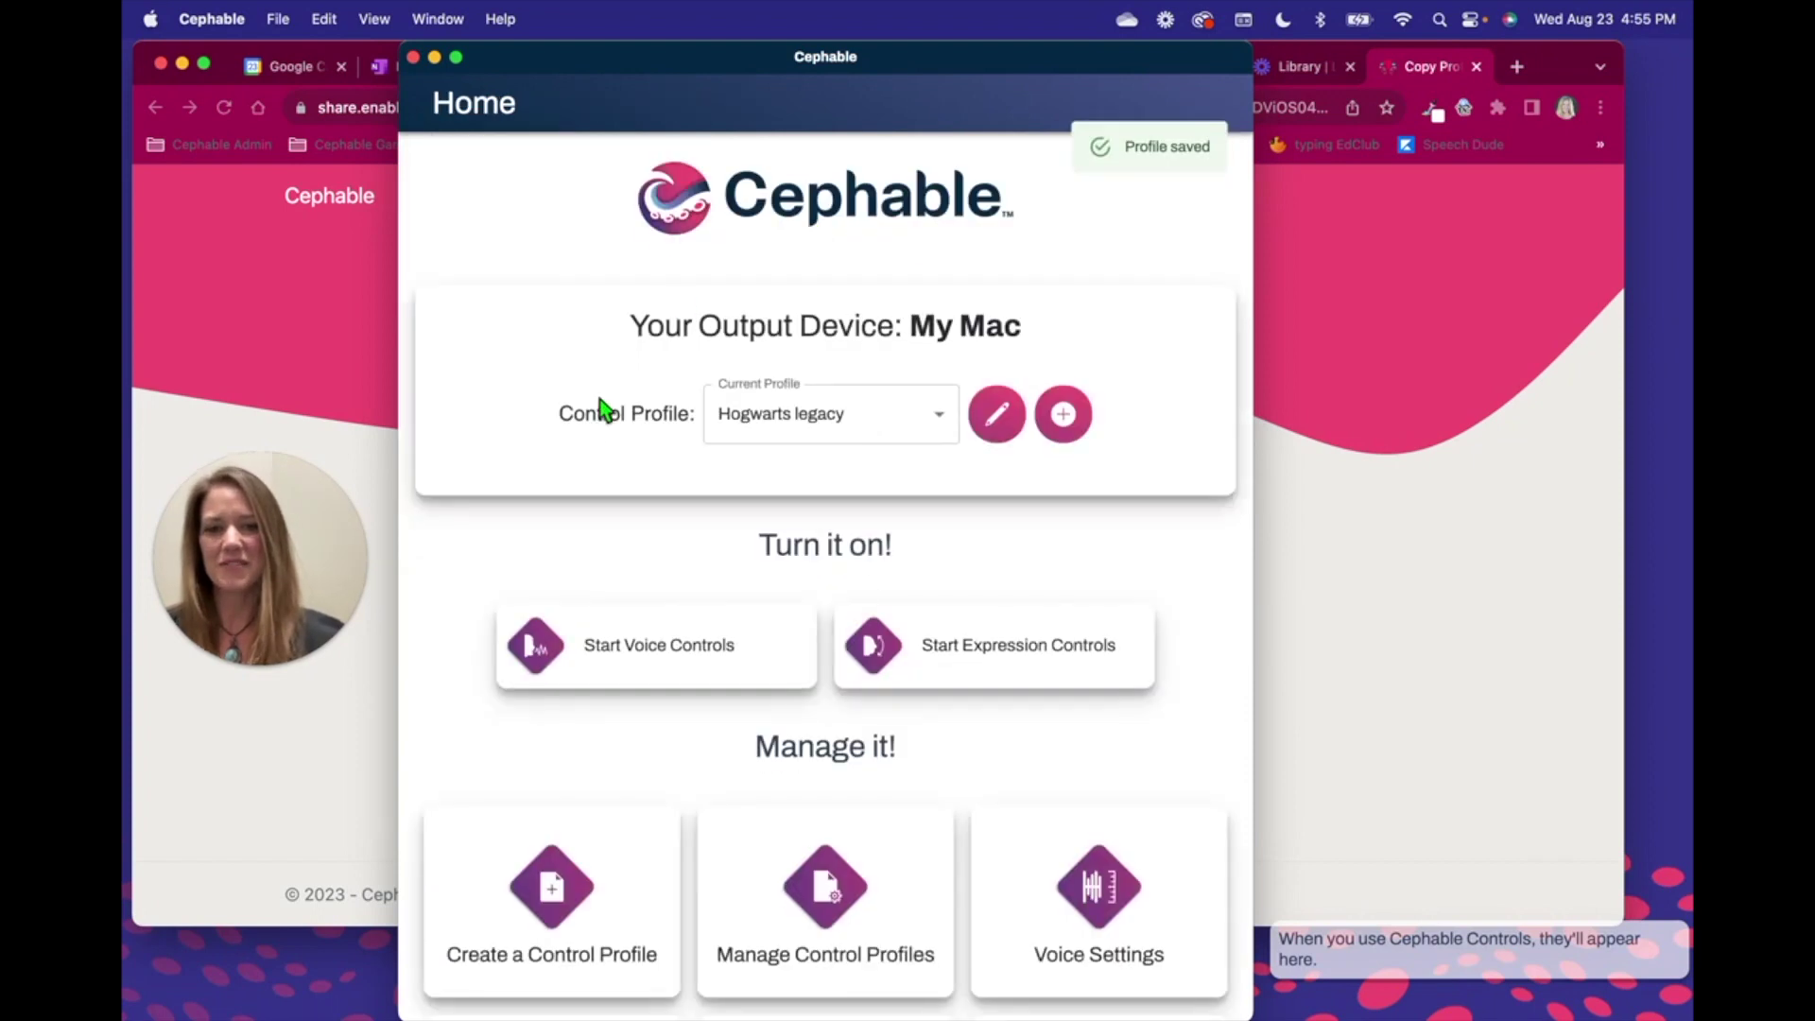
click(936, 418)
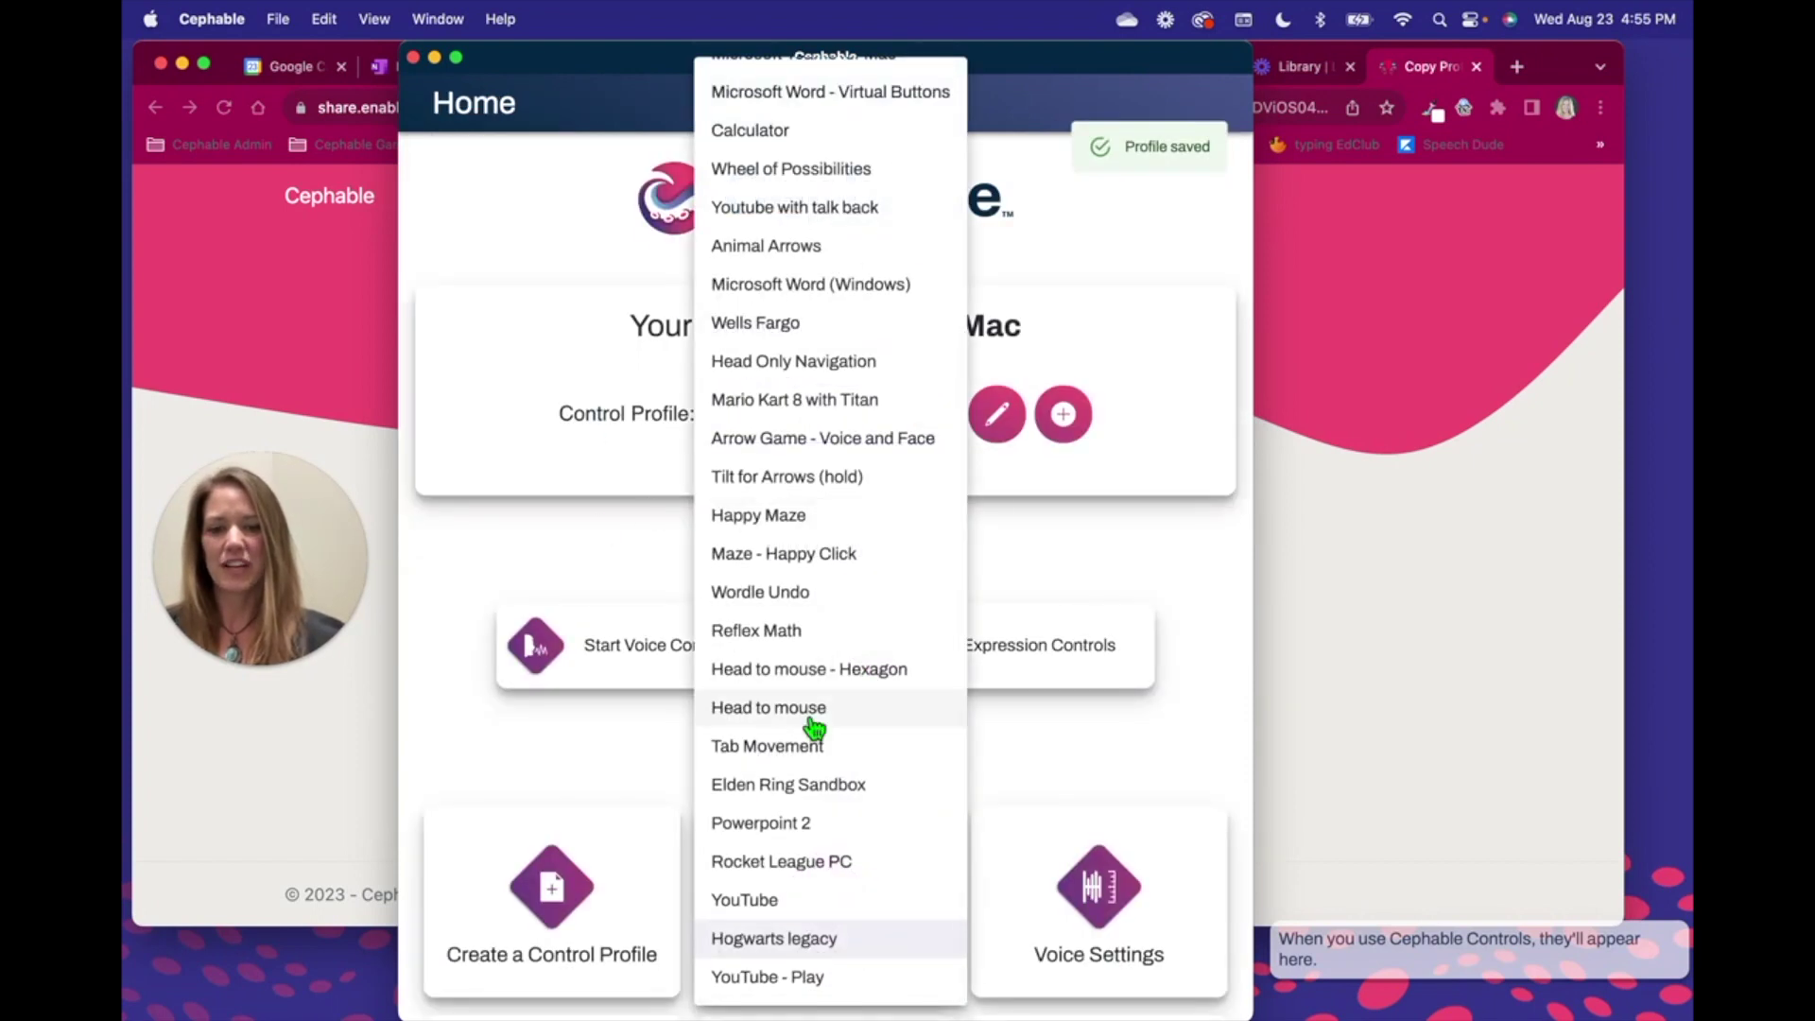
click(773, 979)
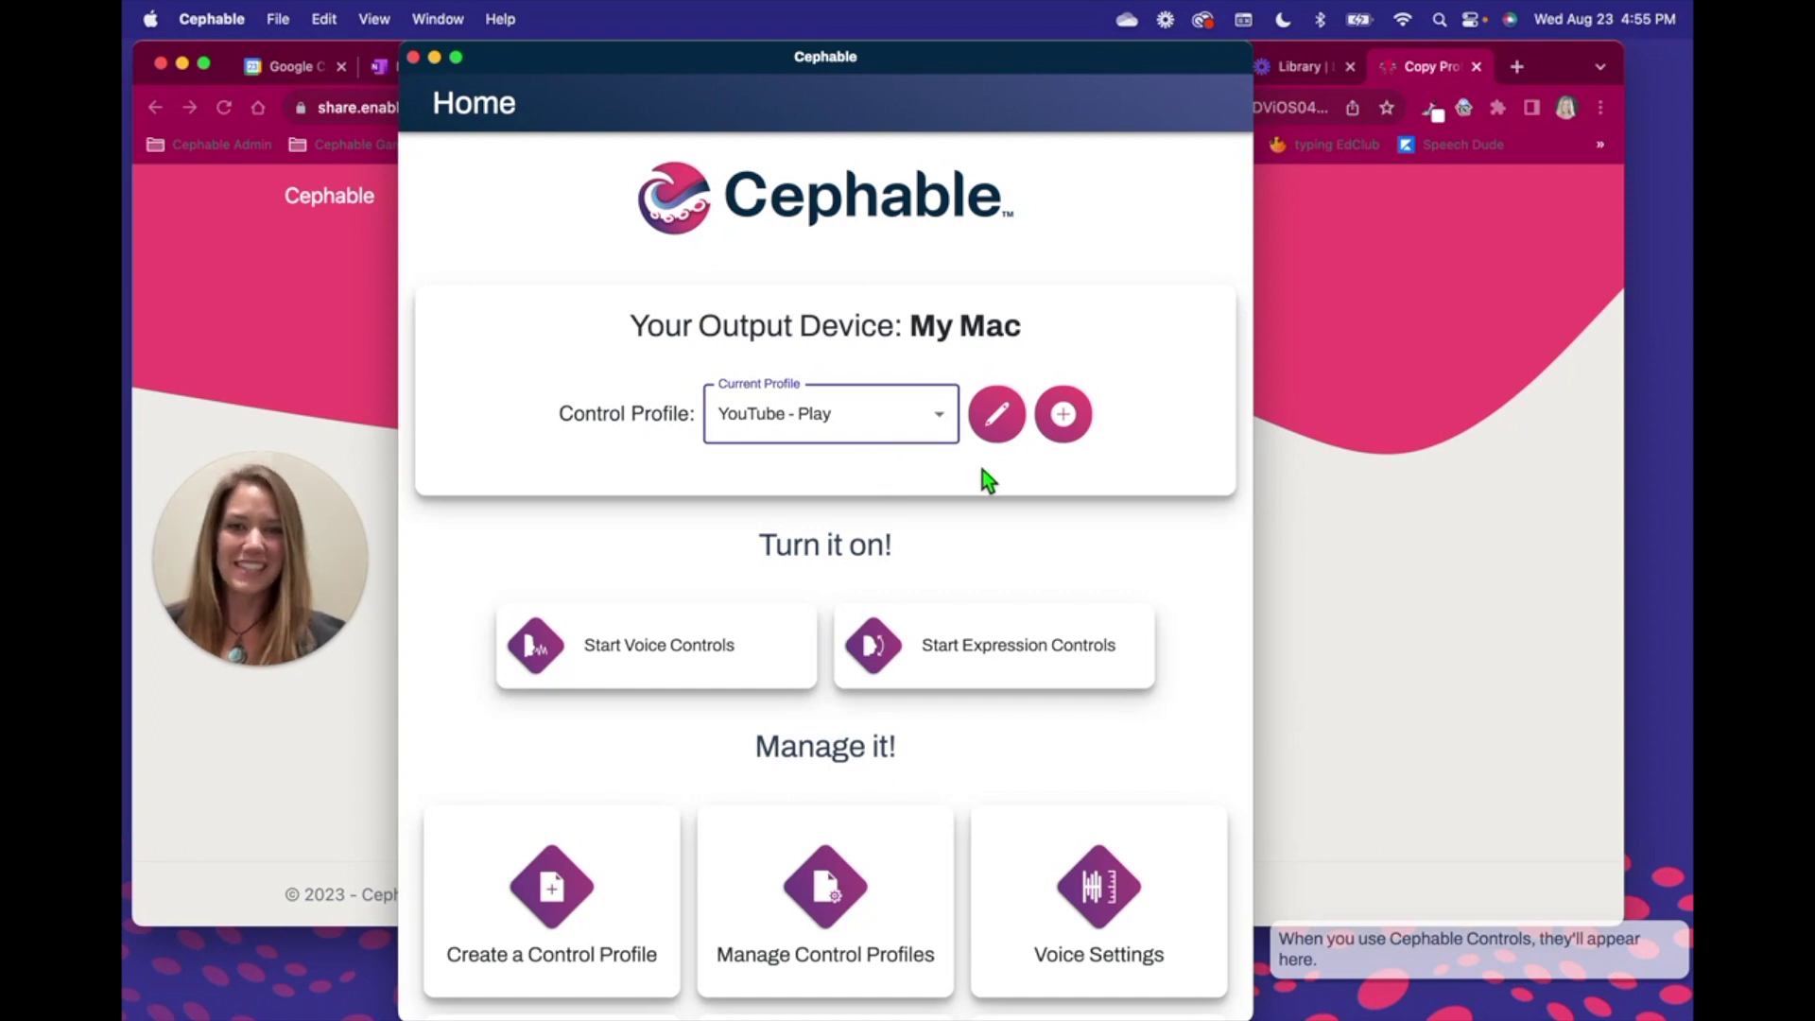
Step: Create a share link for the "YouTube - Play" profile with unlimited use and no expiration, select its URL, and return to profile editing
click(996, 425)
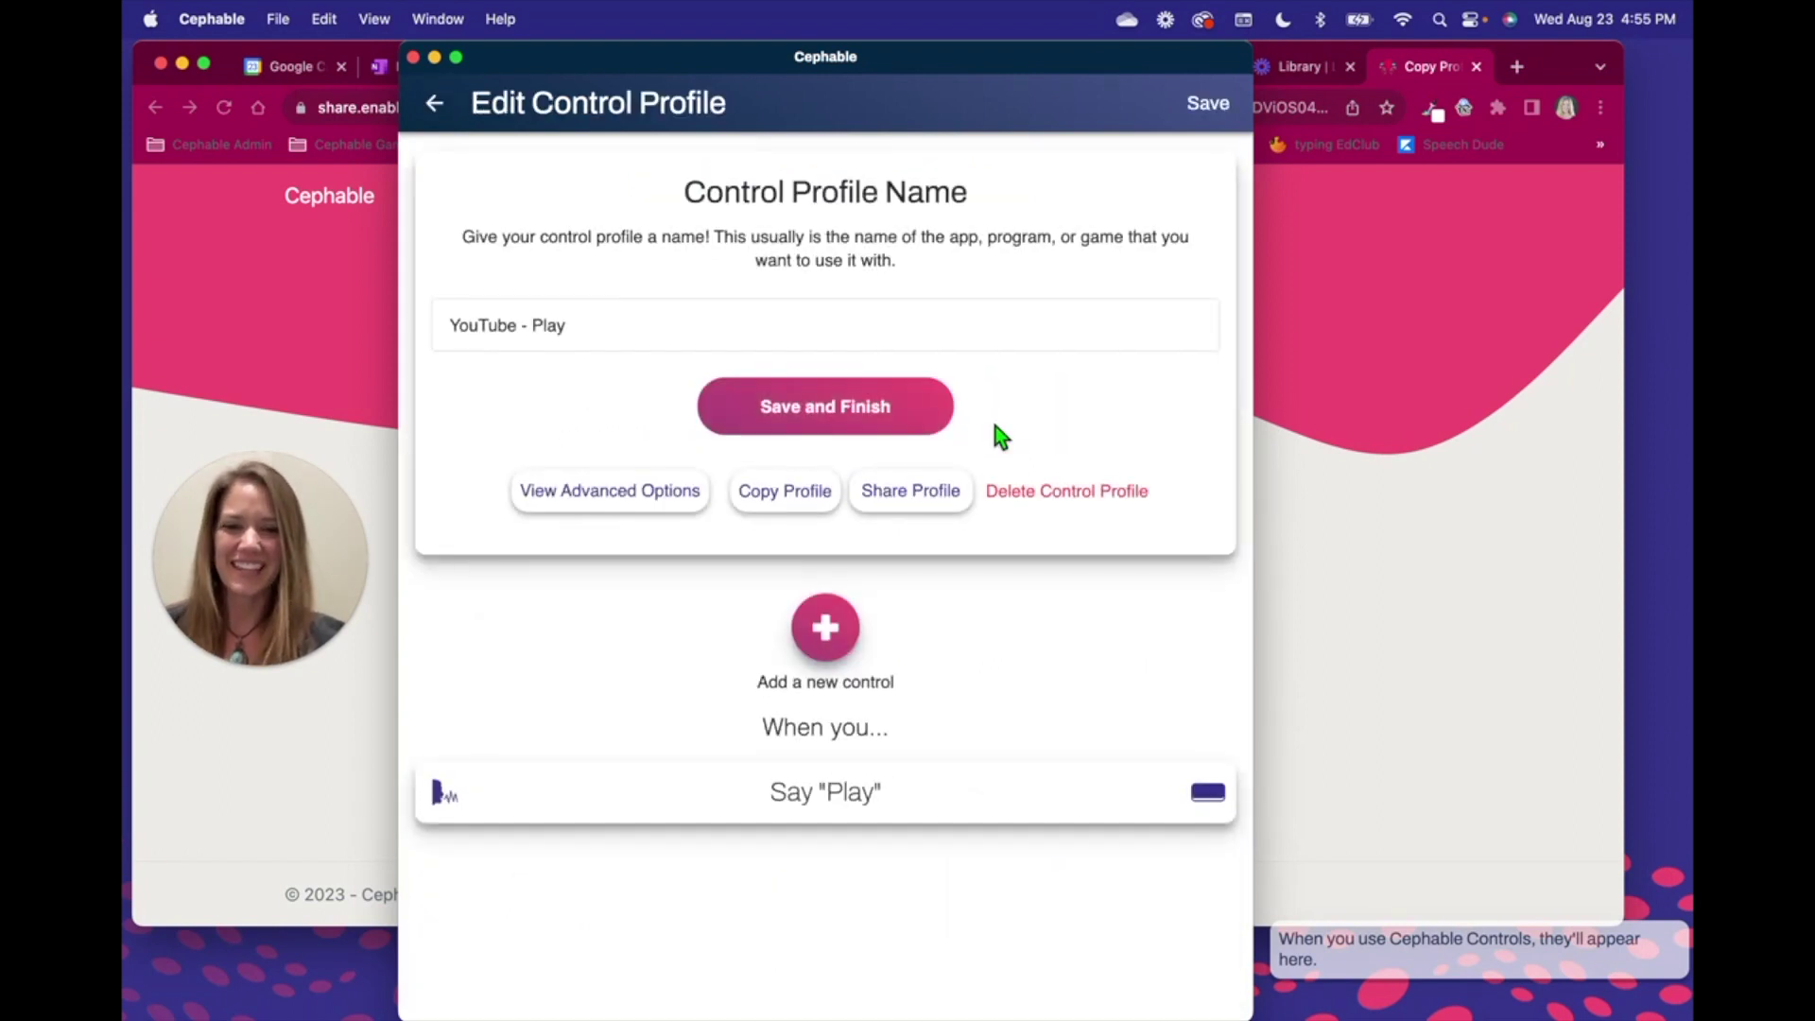
click(924, 505)
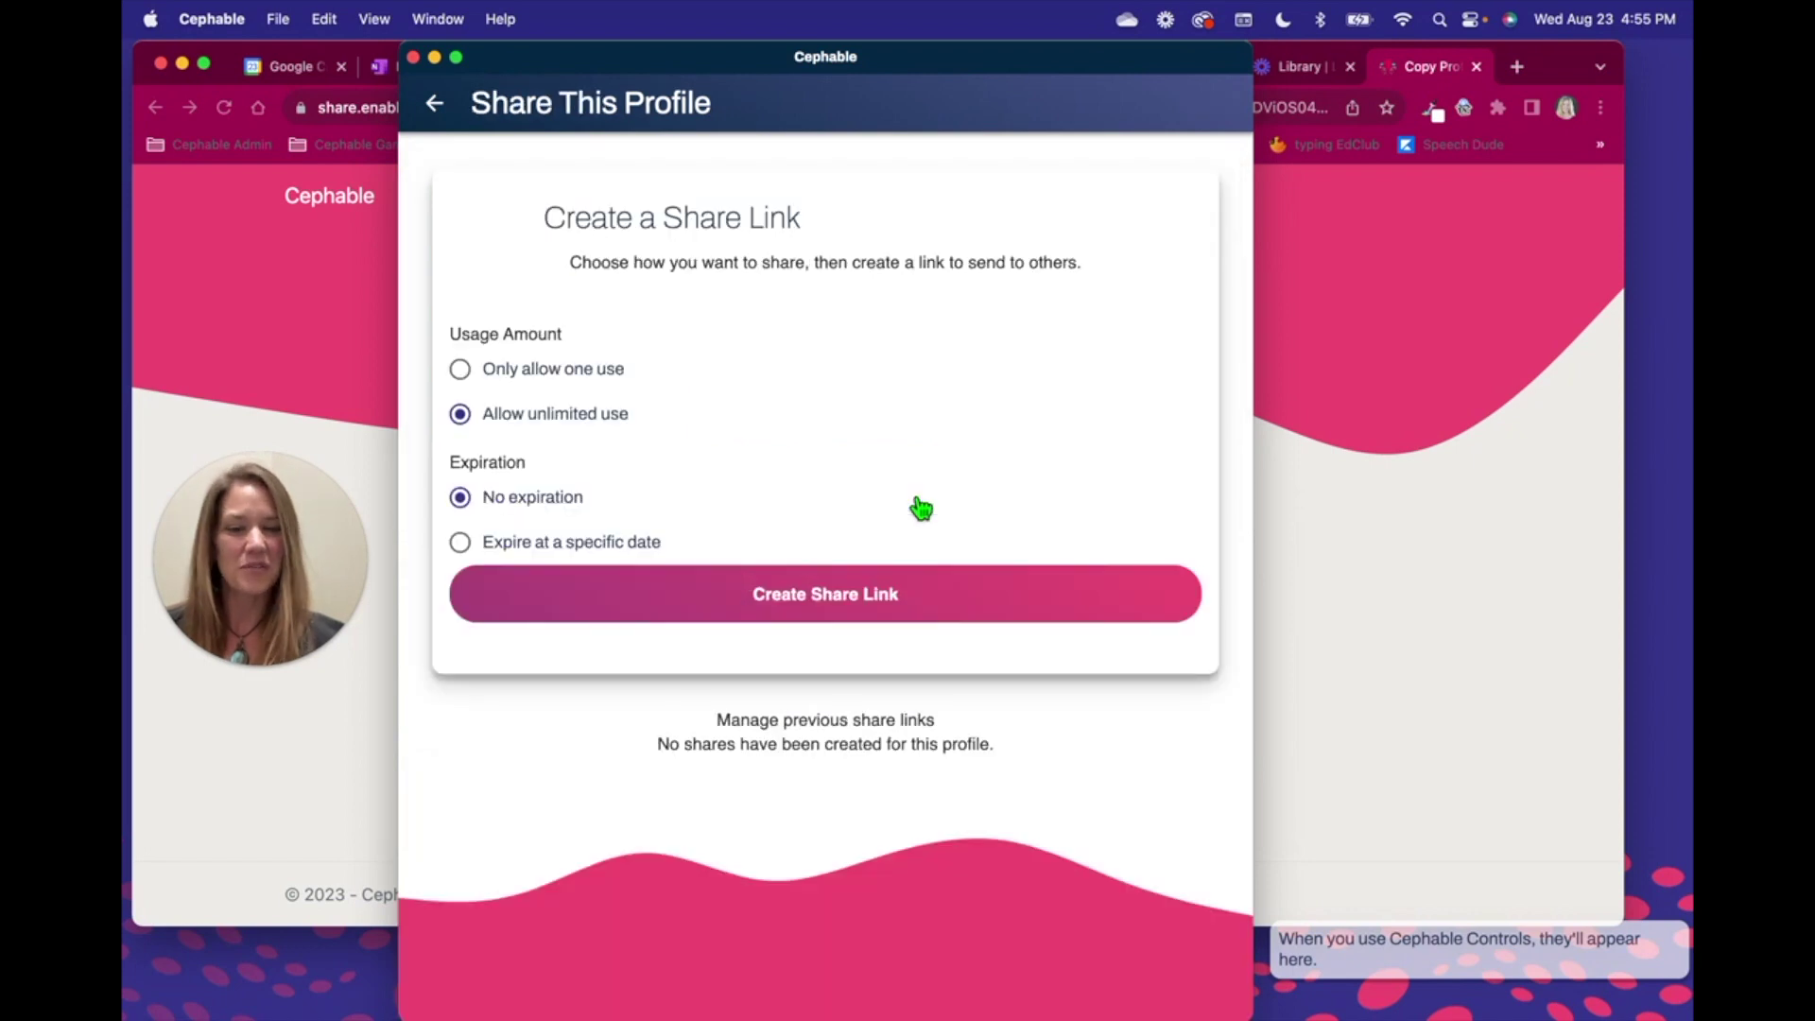
click(840, 600)
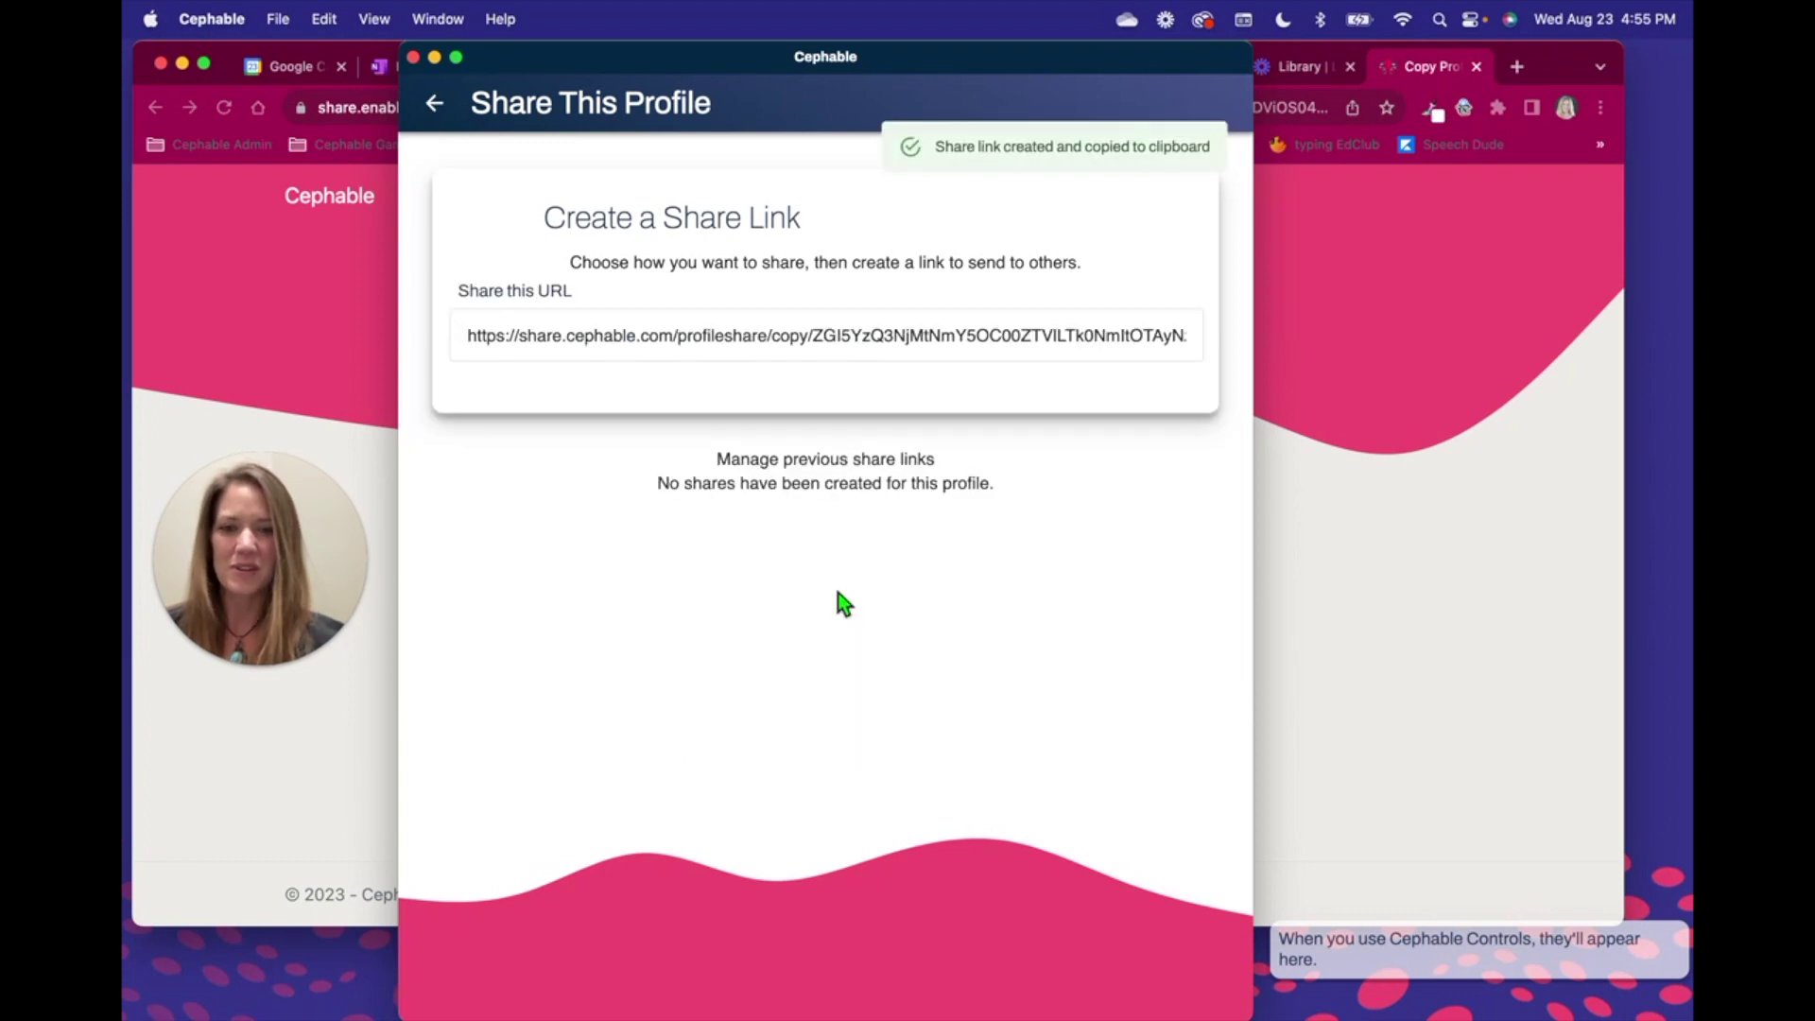
triple_click(756, 335)
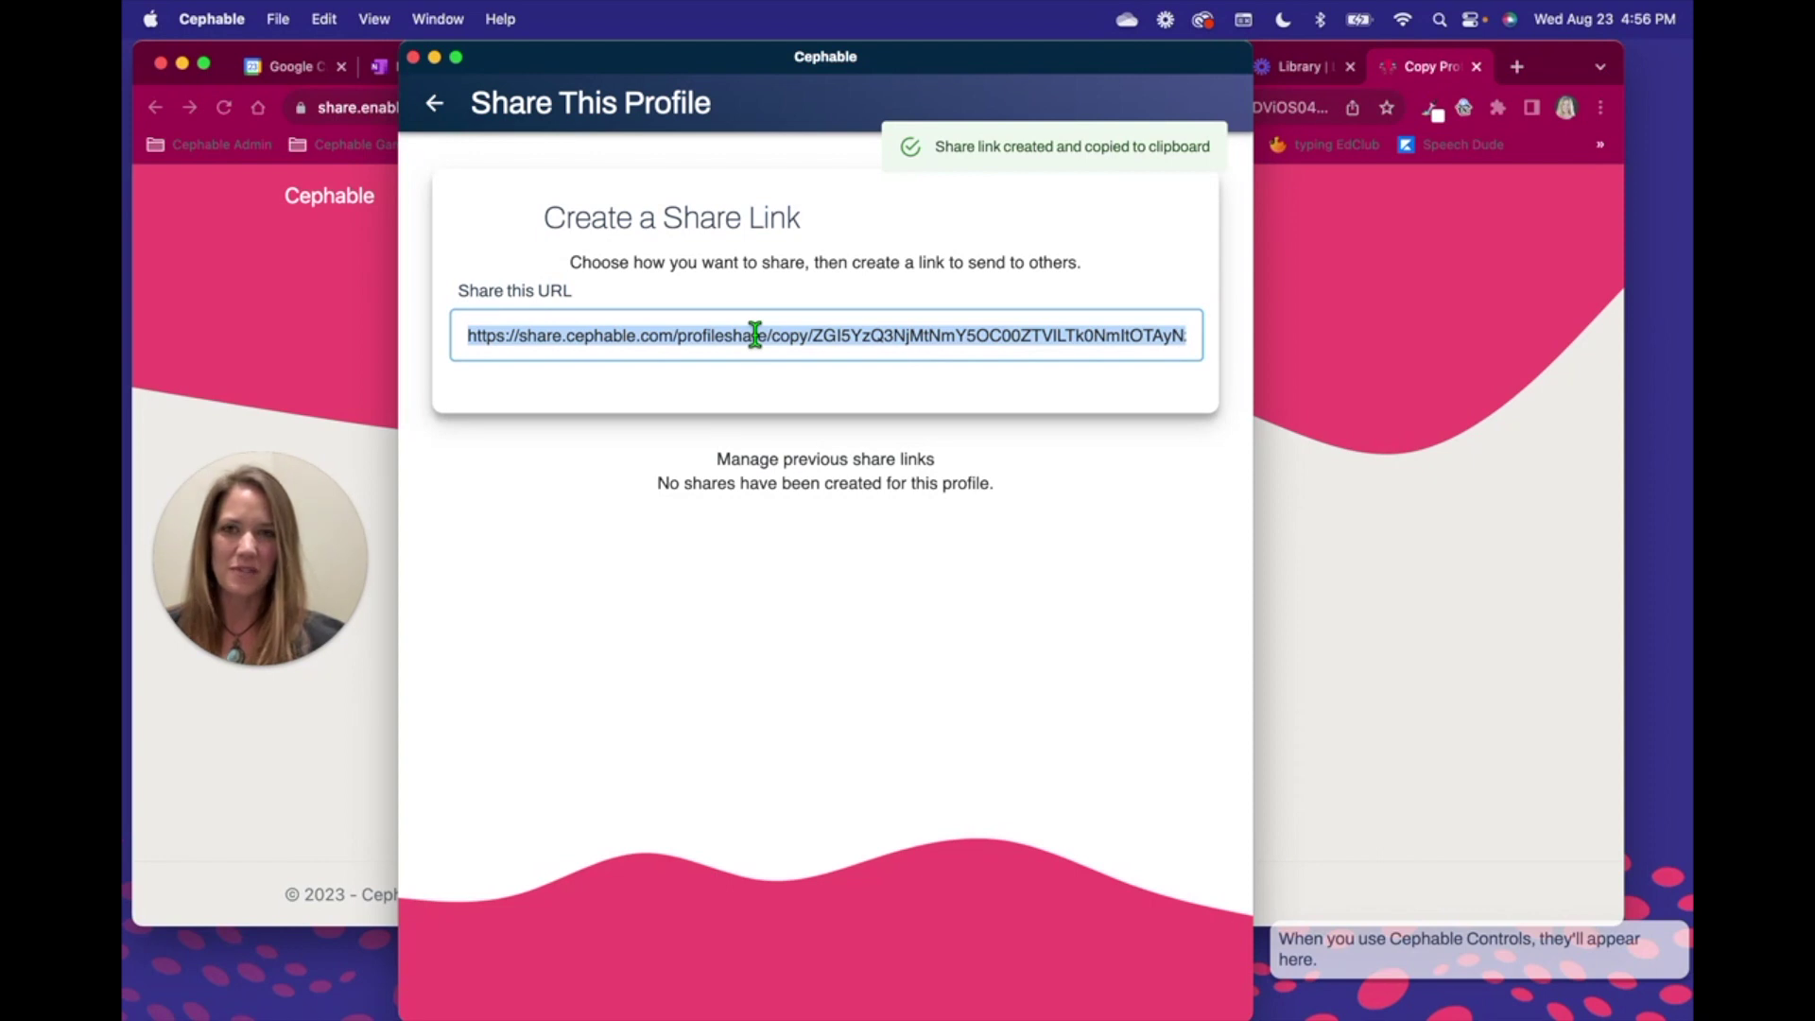
click(435, 104)
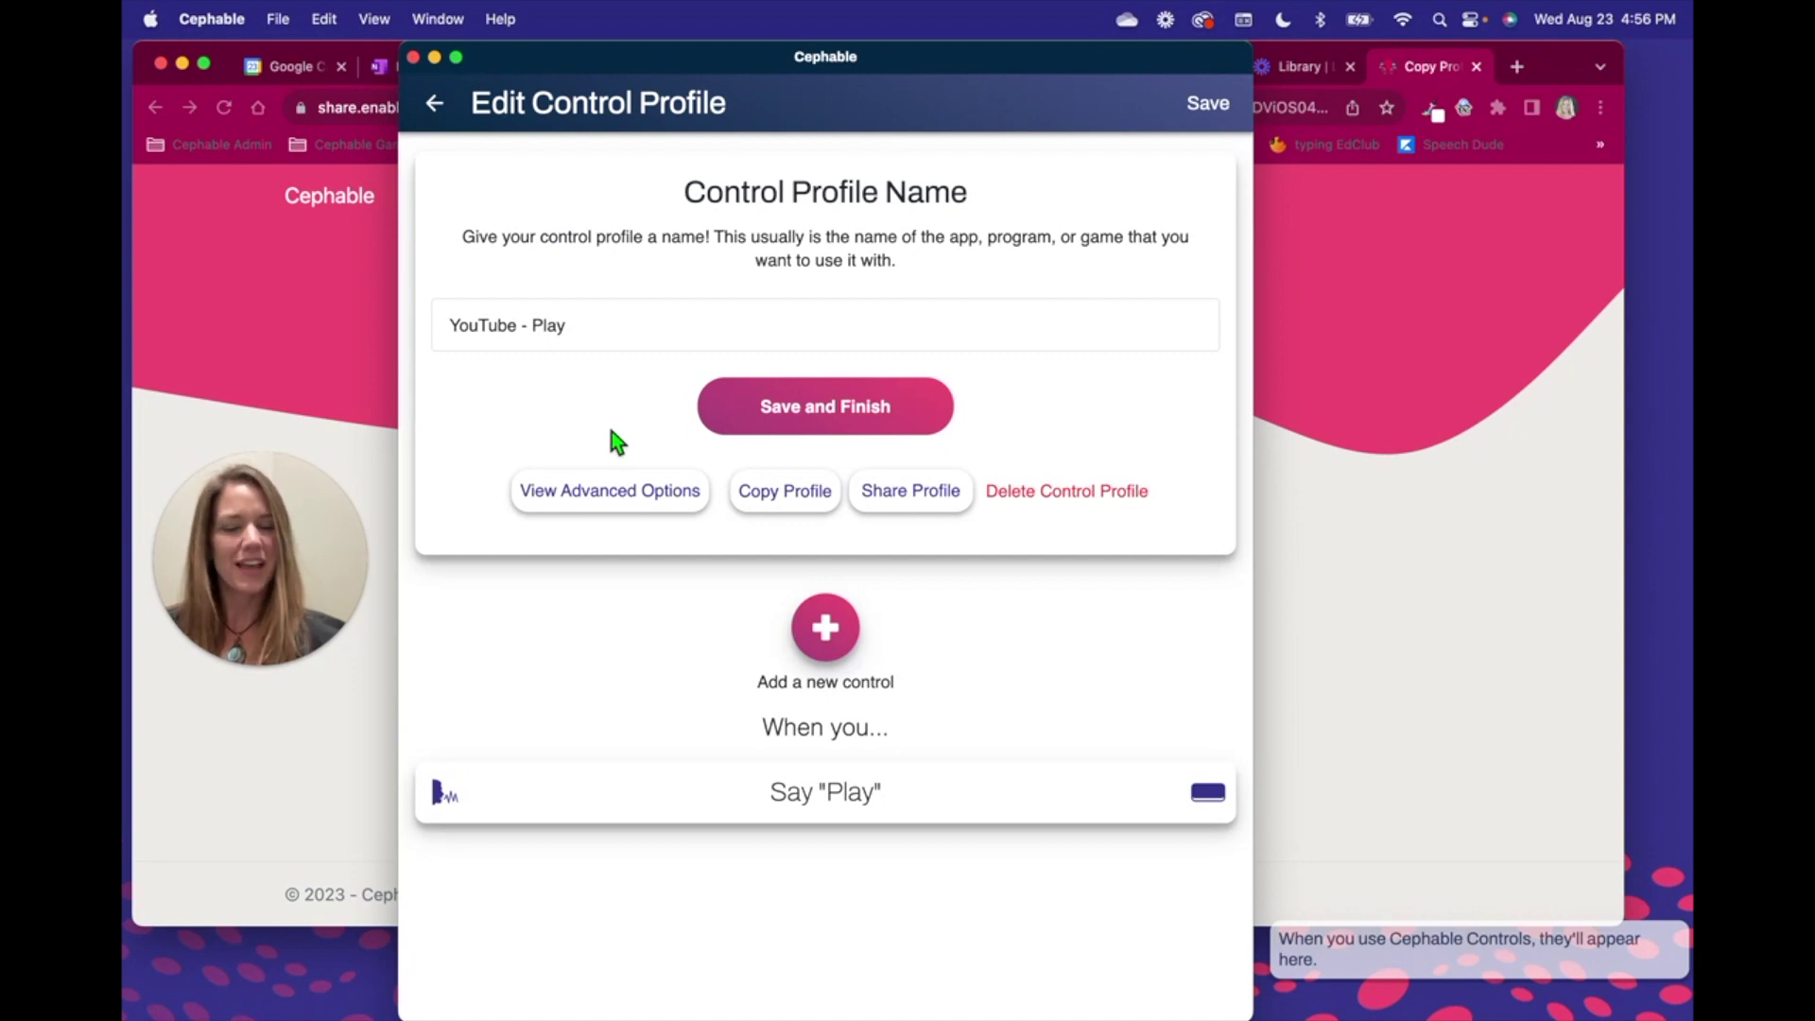
Step: Delete the "YouTube - Play" control profile and check the list of available profiles
click(1076, 499)
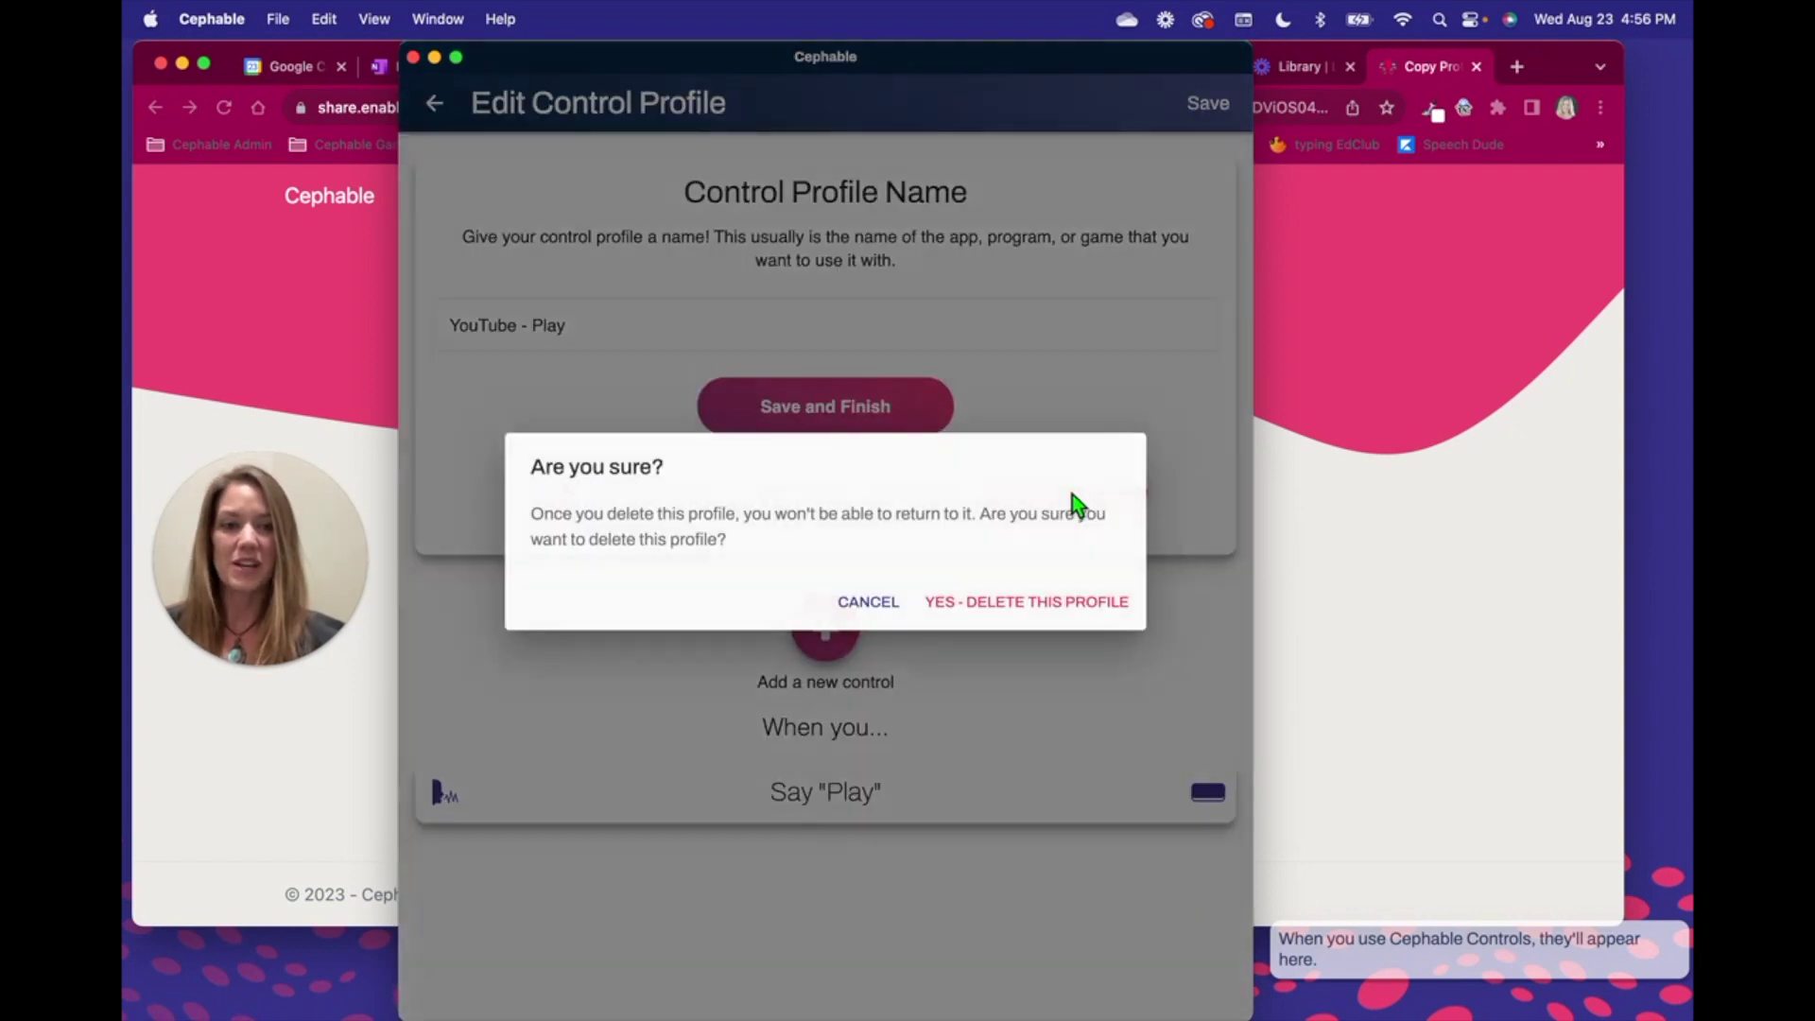
click(1048, 605)
click(943, 426)
scroll(871, 712, down, 5)
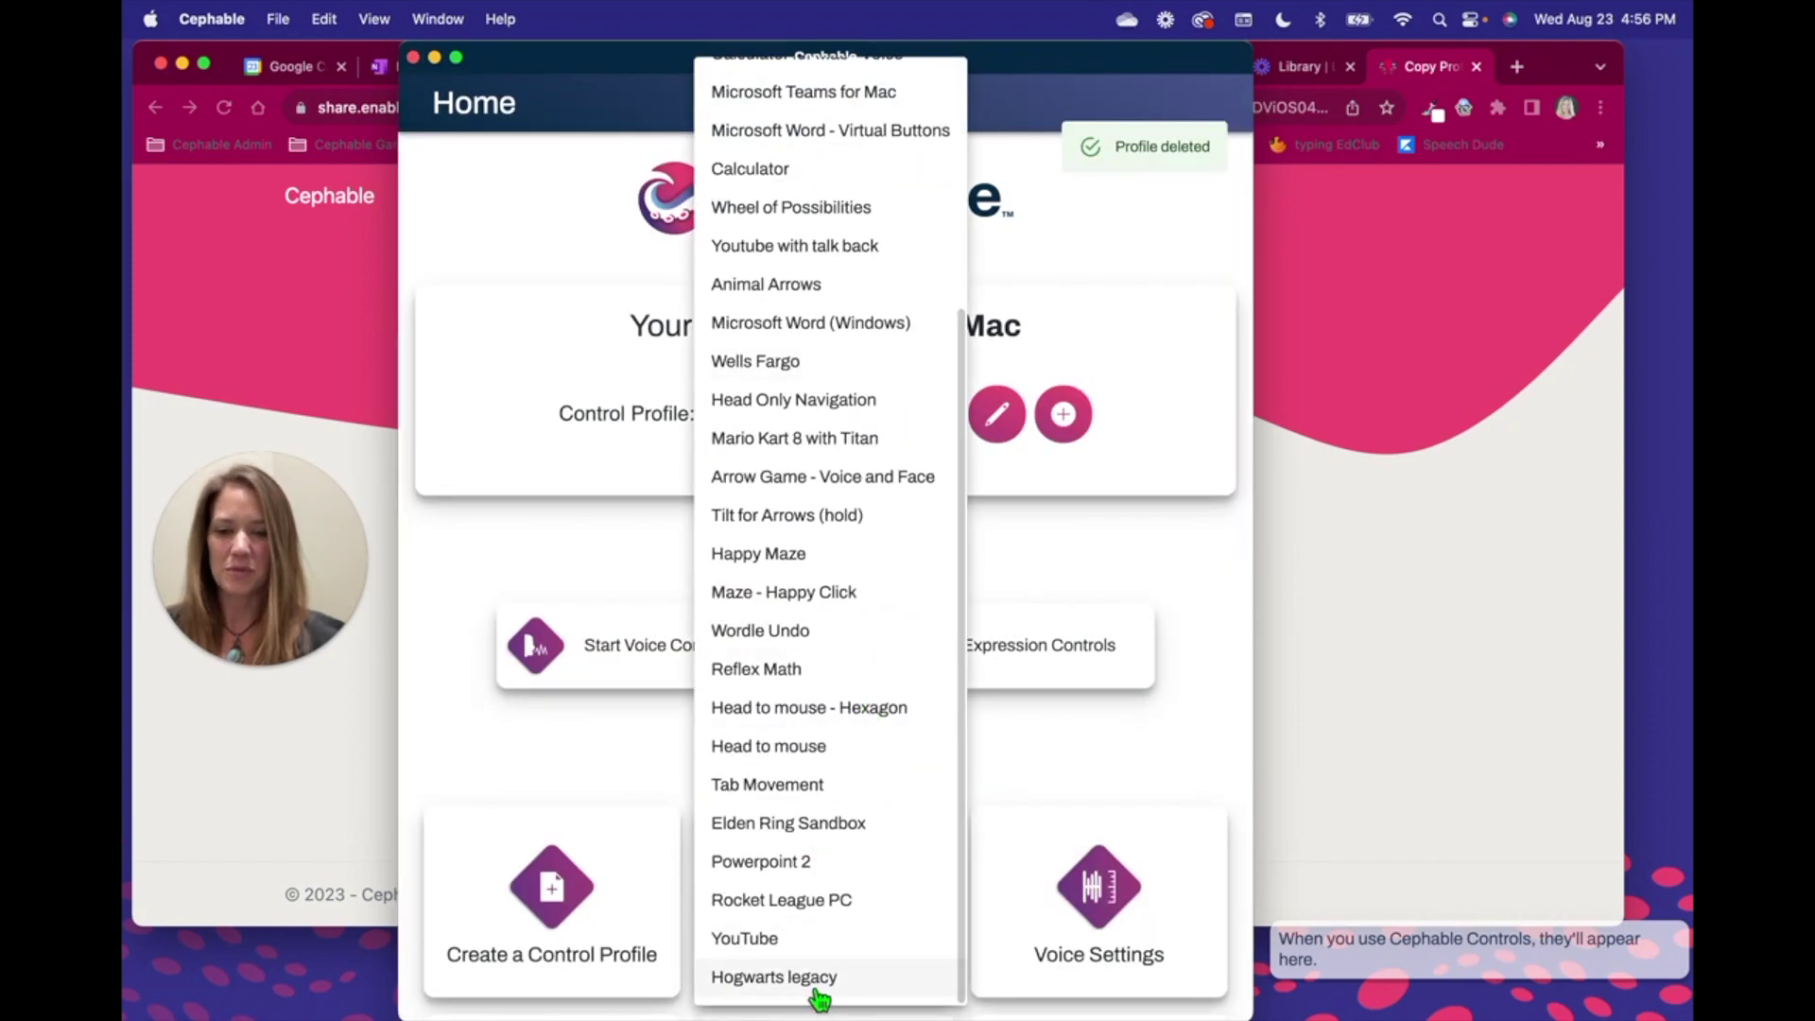
click(507, 243)
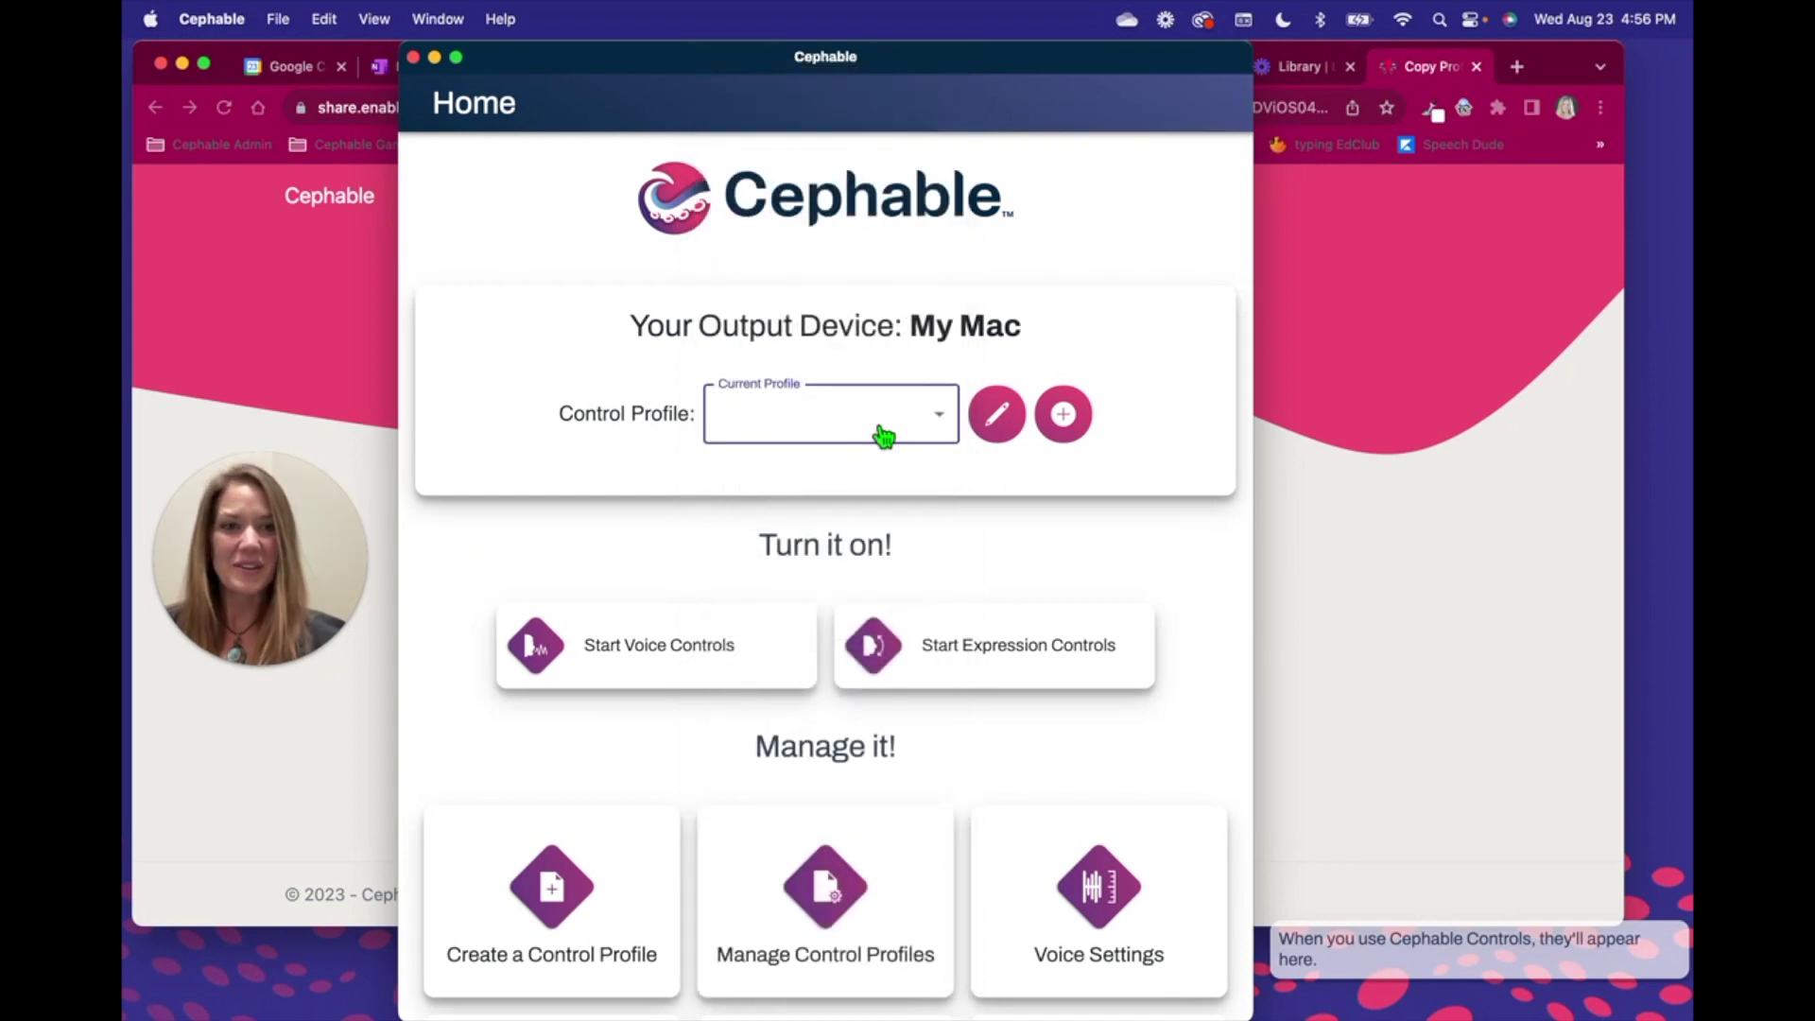